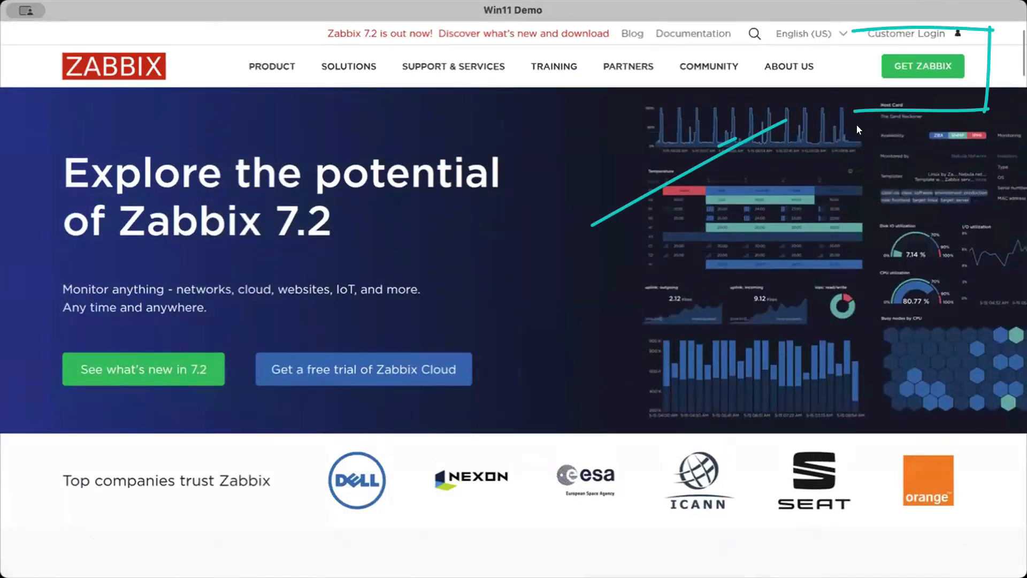
Open the Zabbix manual on installation from containers via the Get Zabbix page and go to its Docker Compose section
left_click(931, 68)
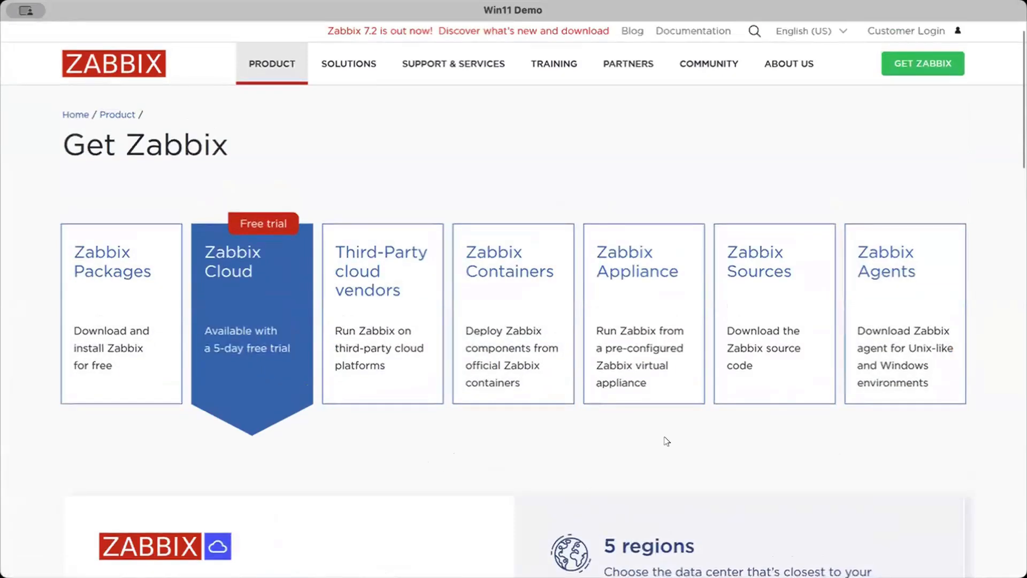
left_click(499, 287)
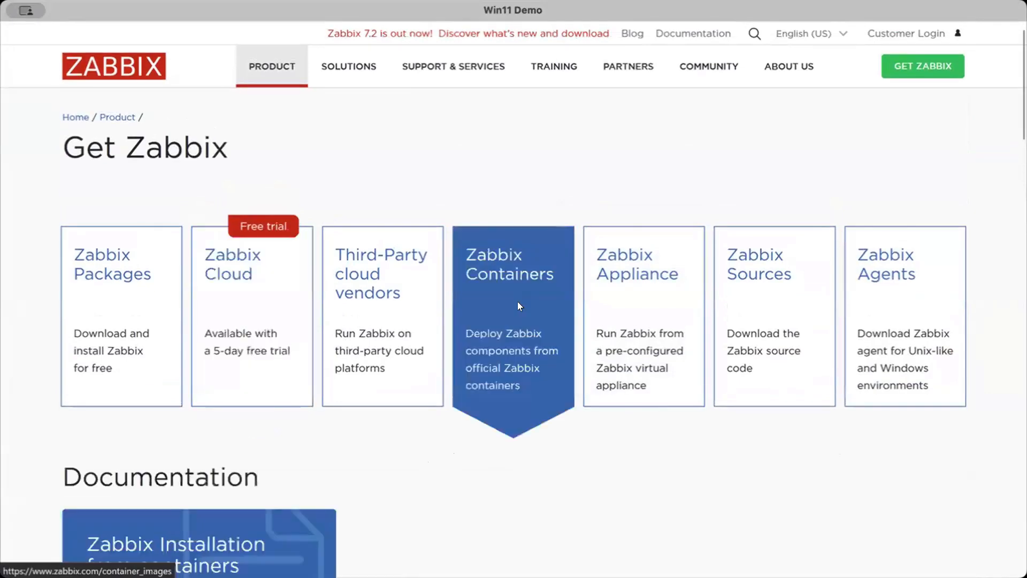
scroll(524, 405, "down", 3)
scroll(524, 406, "down", 3)
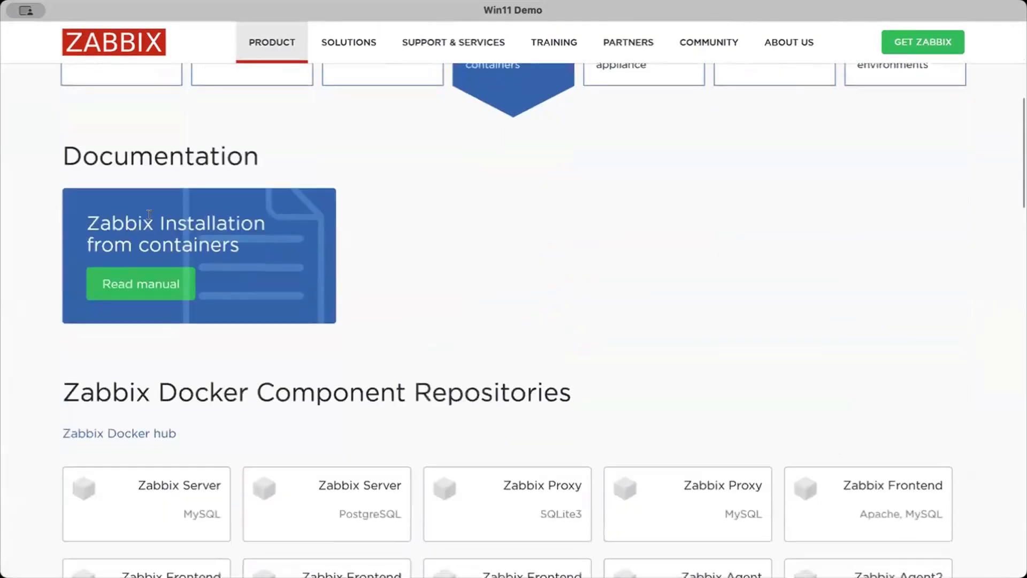
left_click(152, 287)
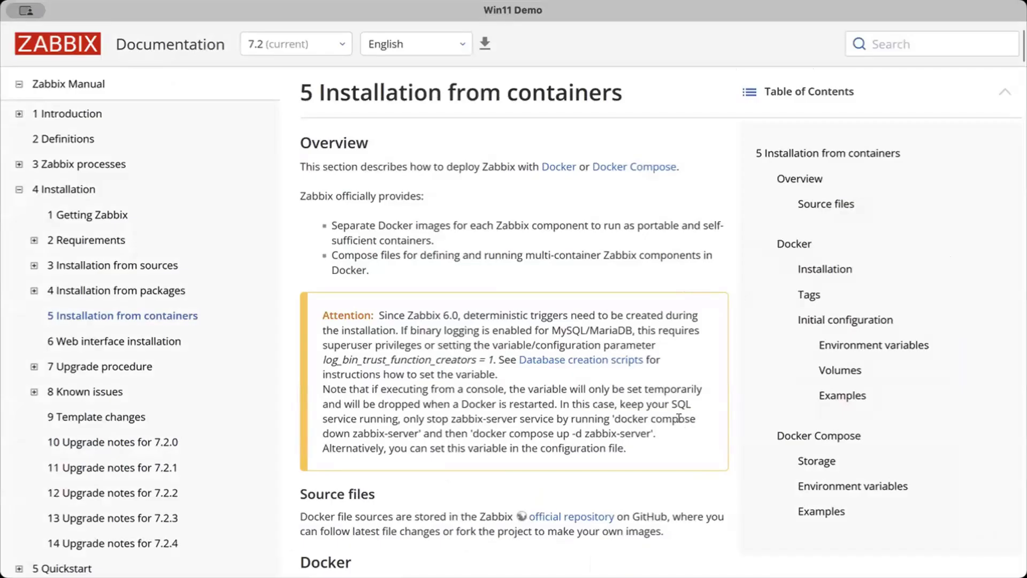
scroll(678, 418, "down", 1)
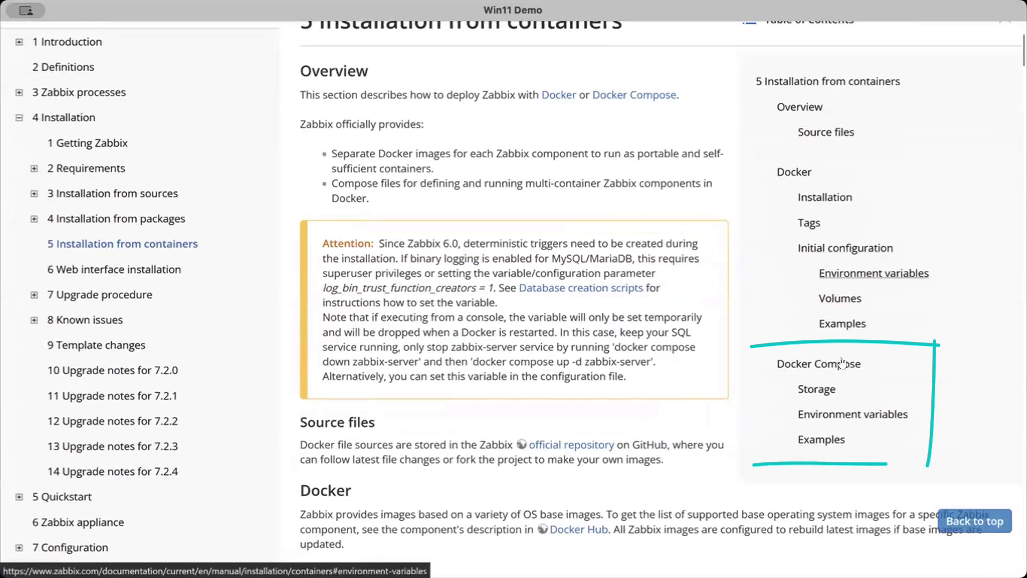
left_click(843, 364)
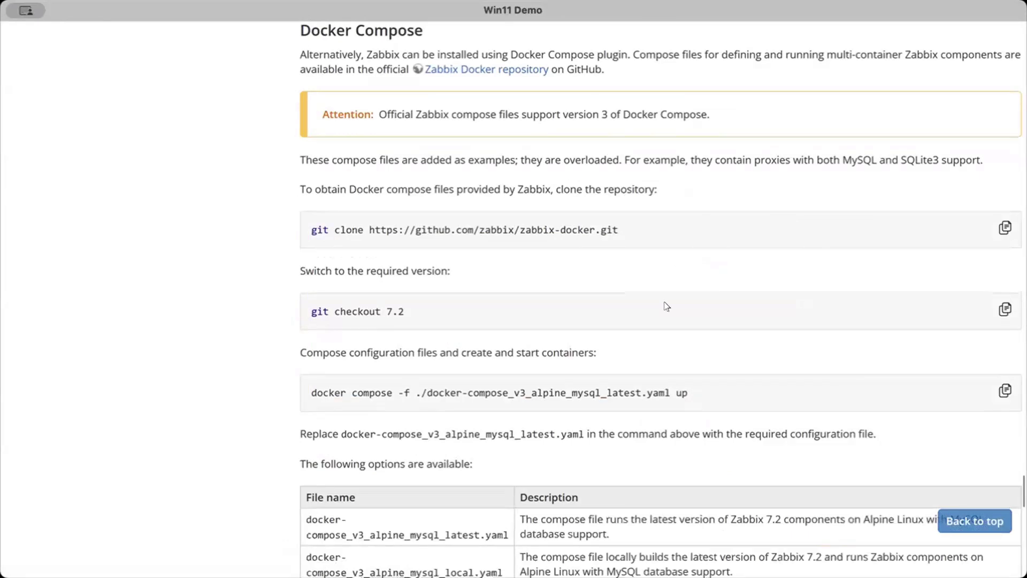
Review the firewall limitations and OS requirements in the Docker documentation for installing Docker Engine on Ubuntu
scroll(711, 316, "up", 1)
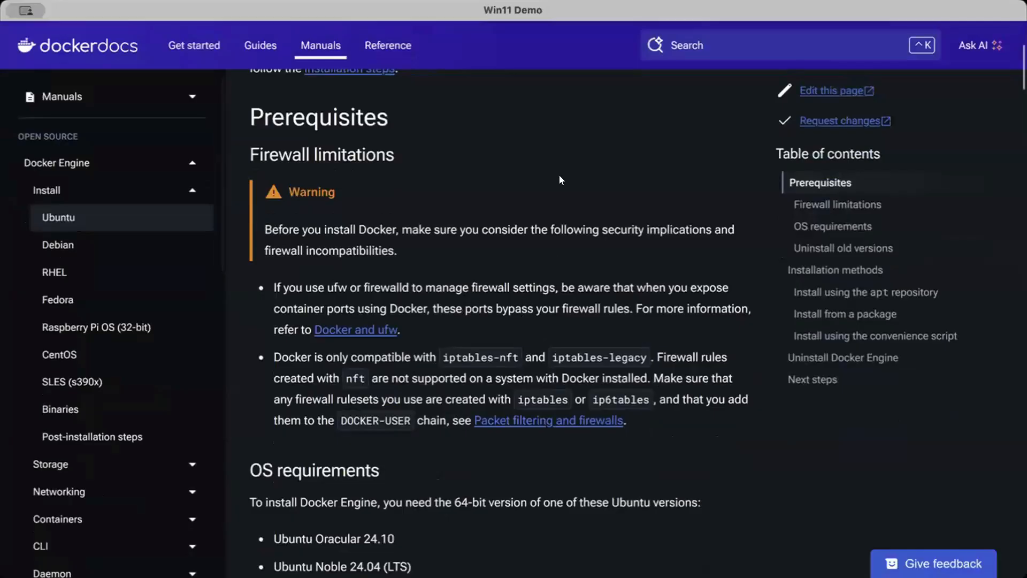
scroll(562, 224, "up", 3)
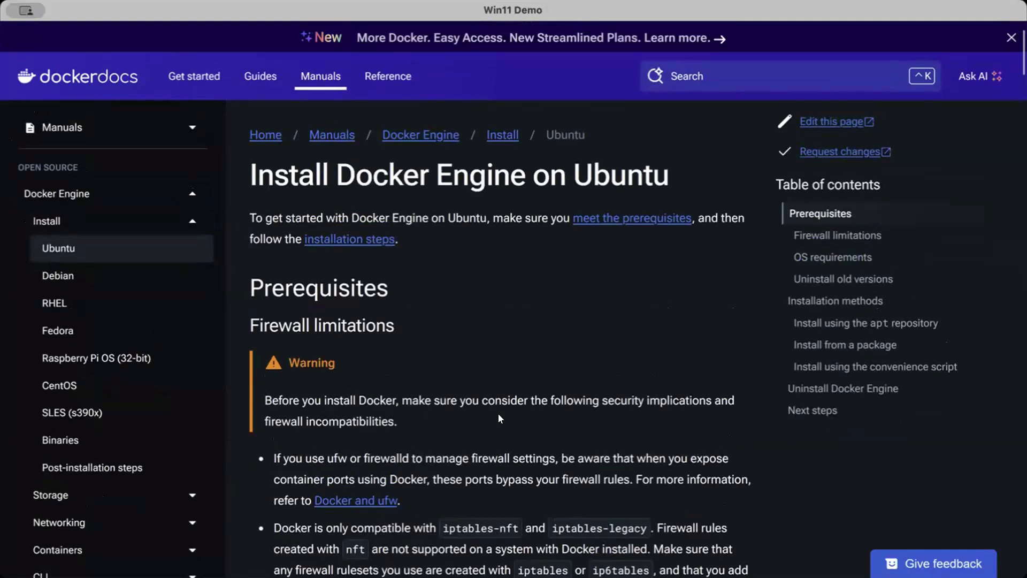
scroll(673, 409, "down", 4)
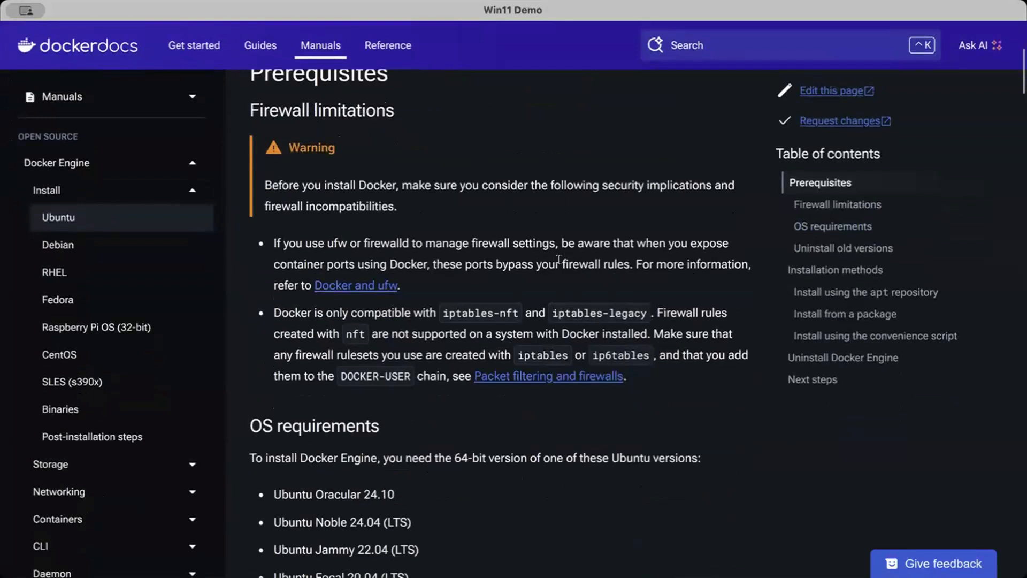
scroll(661, 337, "down", 1)
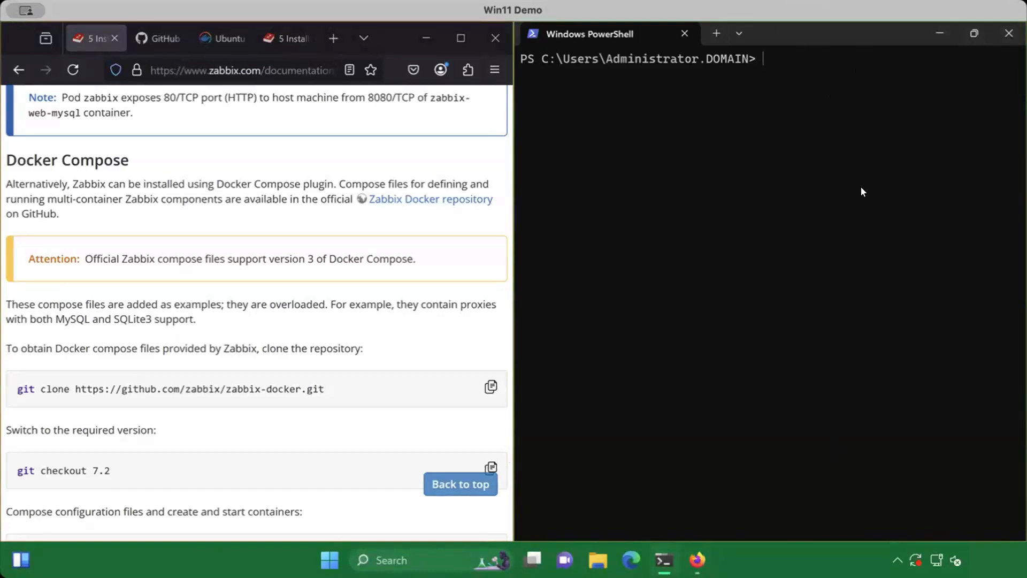
Check the Docker Compose commands in the Zabbix manual, and connect to ubuntu01 as root over SSH in PowerShell
left_click(174, 419)
scroll(63, 355, "down", 3)
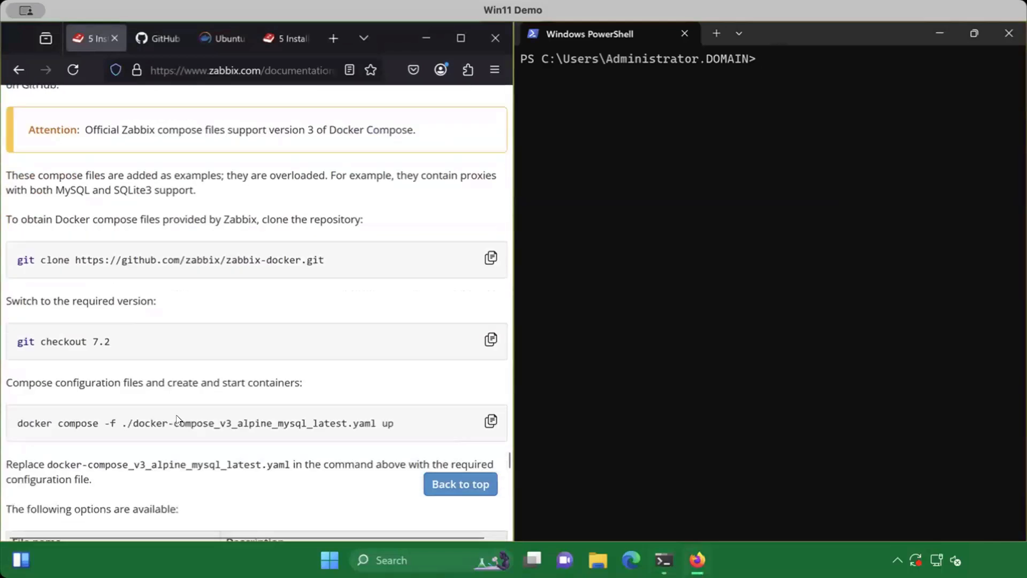
scroll(280, 402, "up", 1)
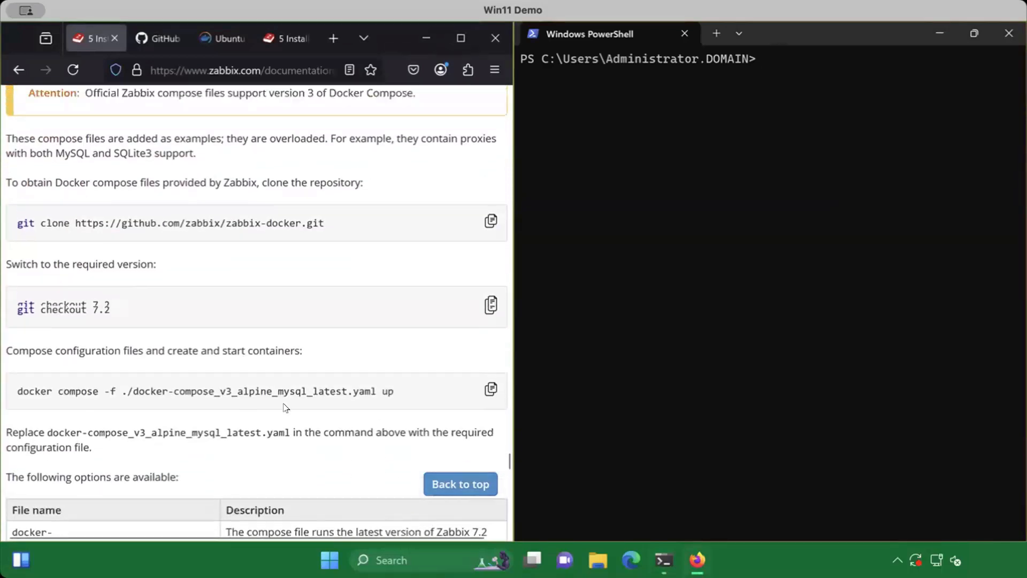
left_click(763, 111)
type("ssh root@")
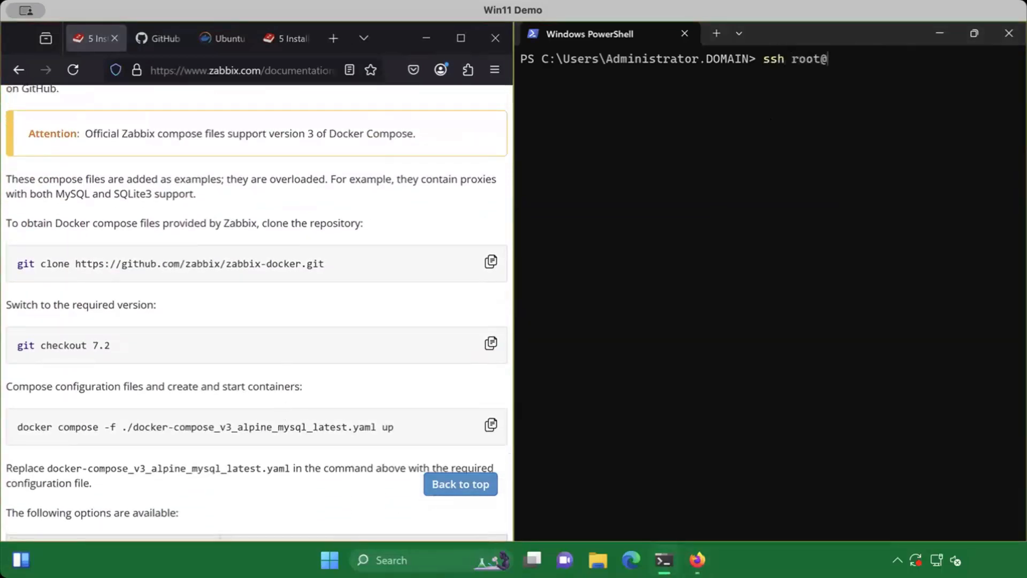
type("ubuntu01")
key("Return")
List the contents of the root home directory and clear the terminal
key("Return")
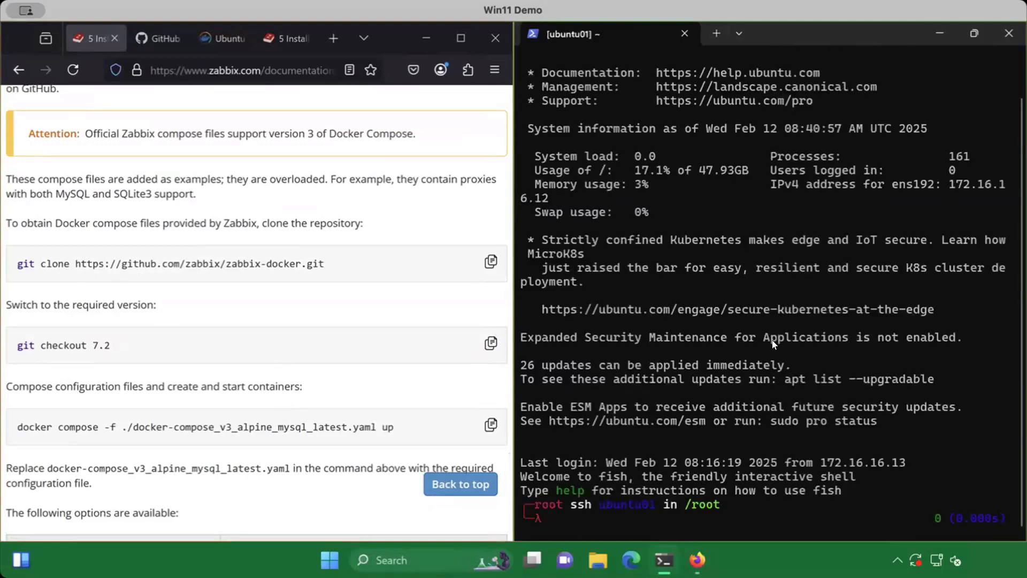
type("ls")
key("Return")
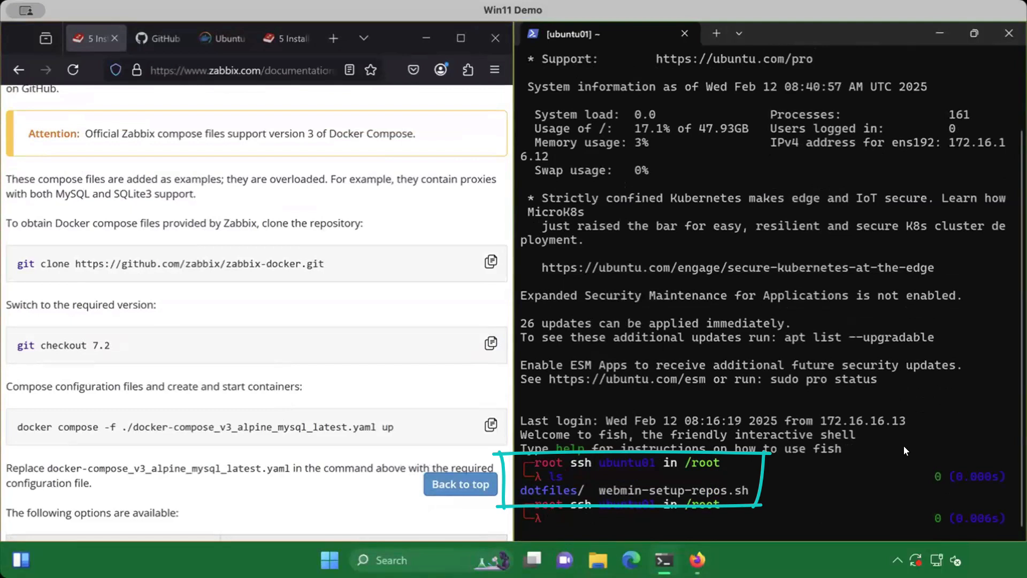
type("clear")
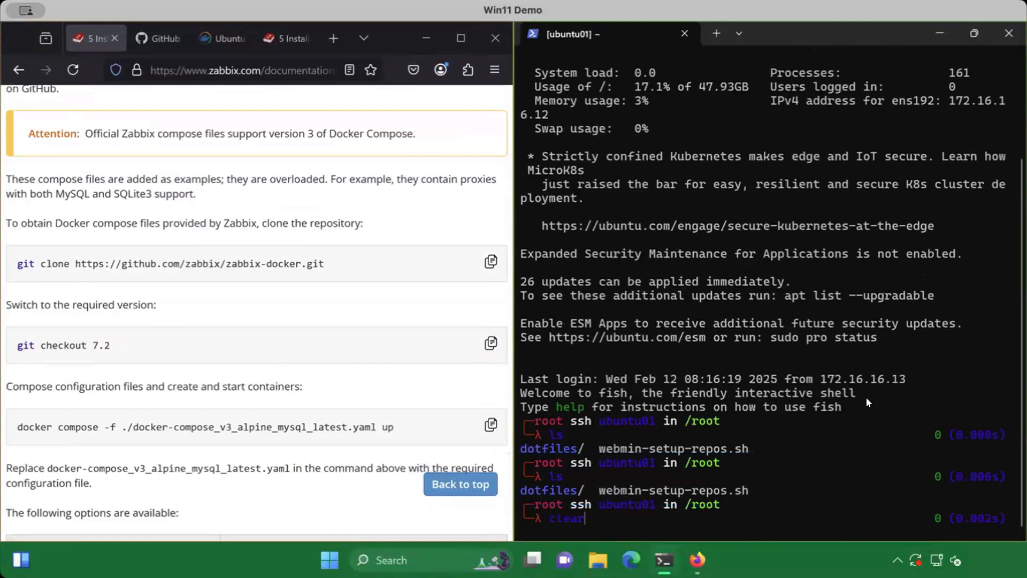
key("Return")
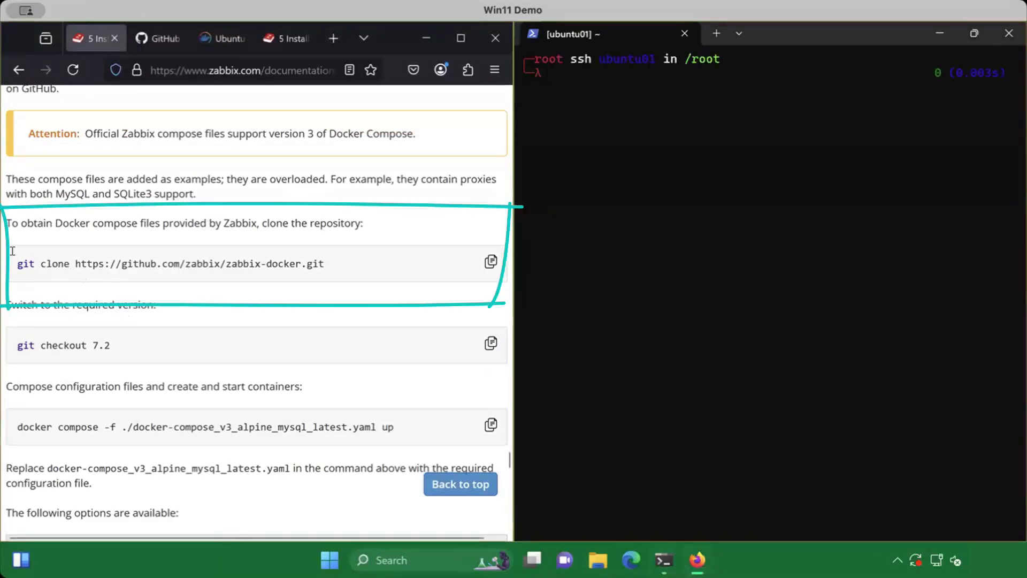
left_click(491, 261)
left_click(578, 89)
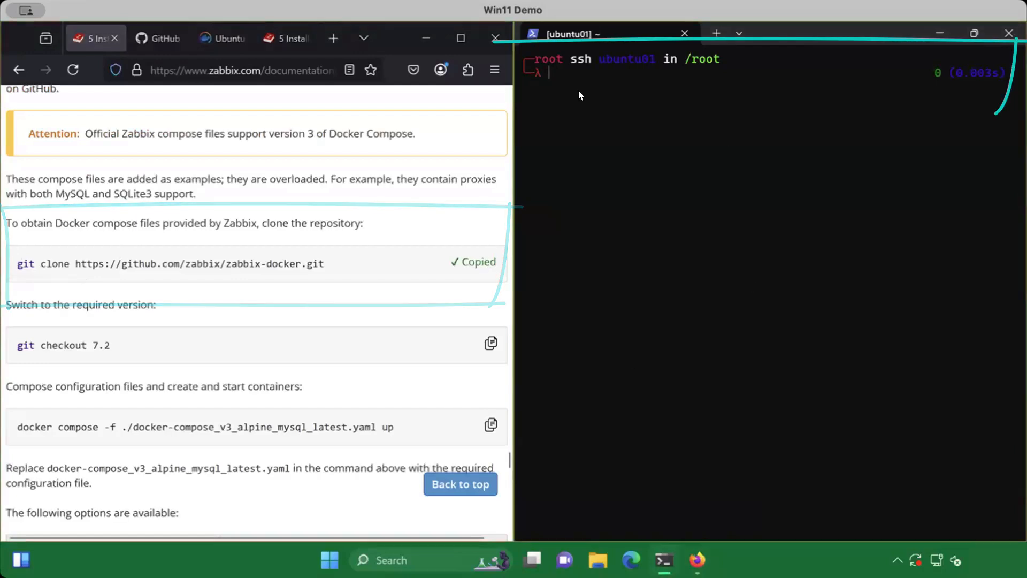
key("ctrl+v")
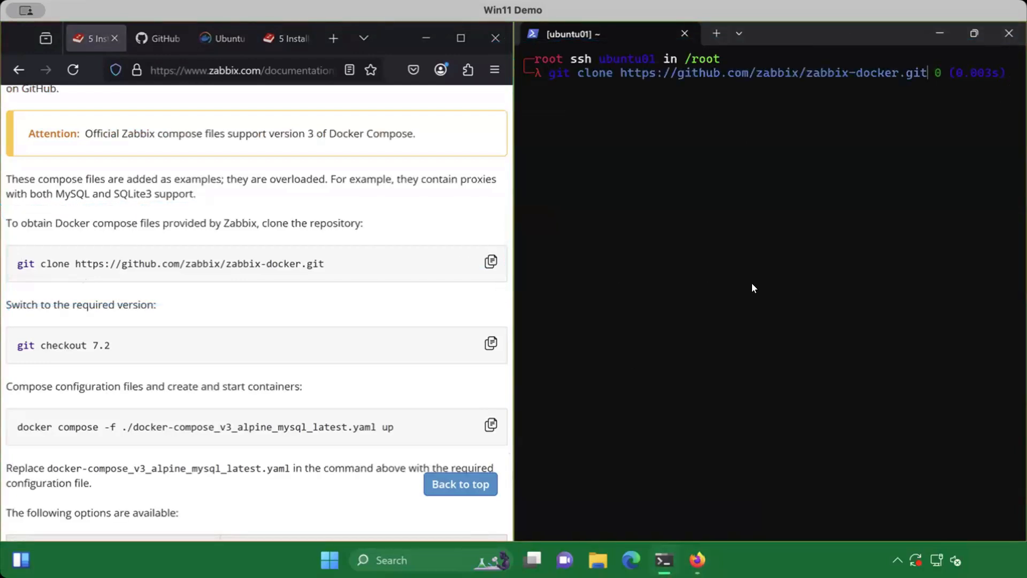
key("Return")
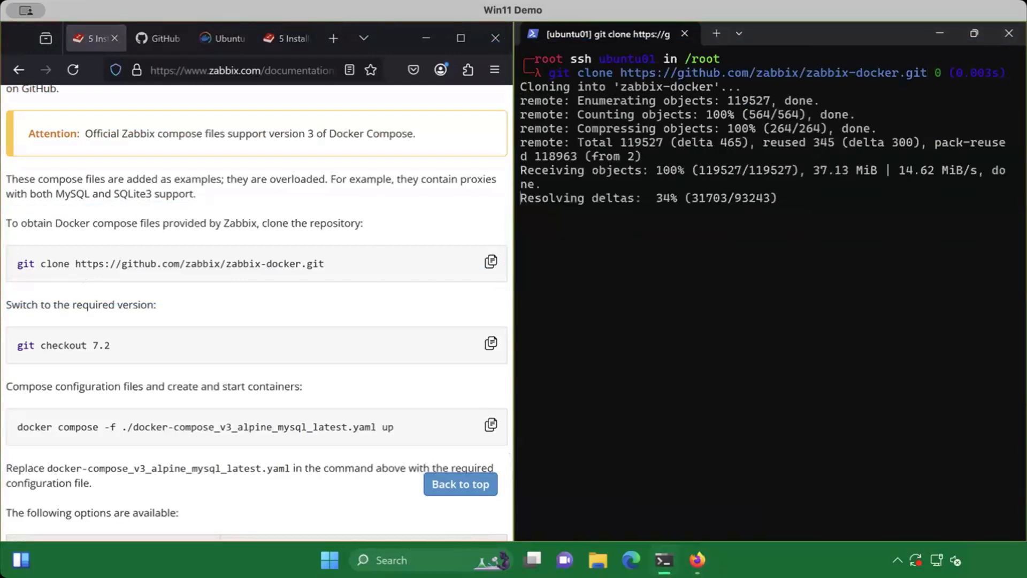
type("ls")
key("Return")
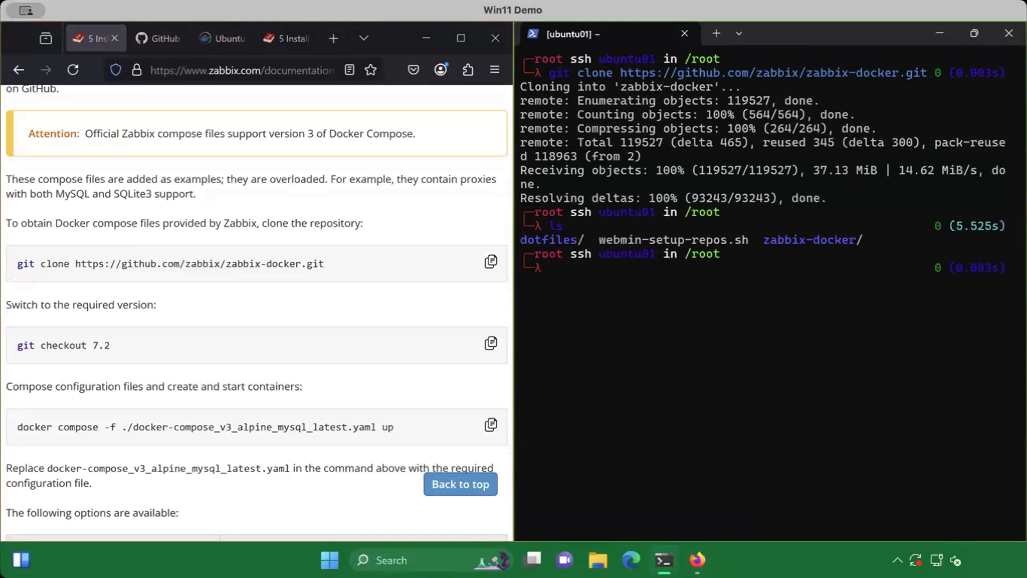
Change into the zabbix-docker directory and list its files
type("cd zabbix-docker/")
key("Return")
type("ls")
key("Return")
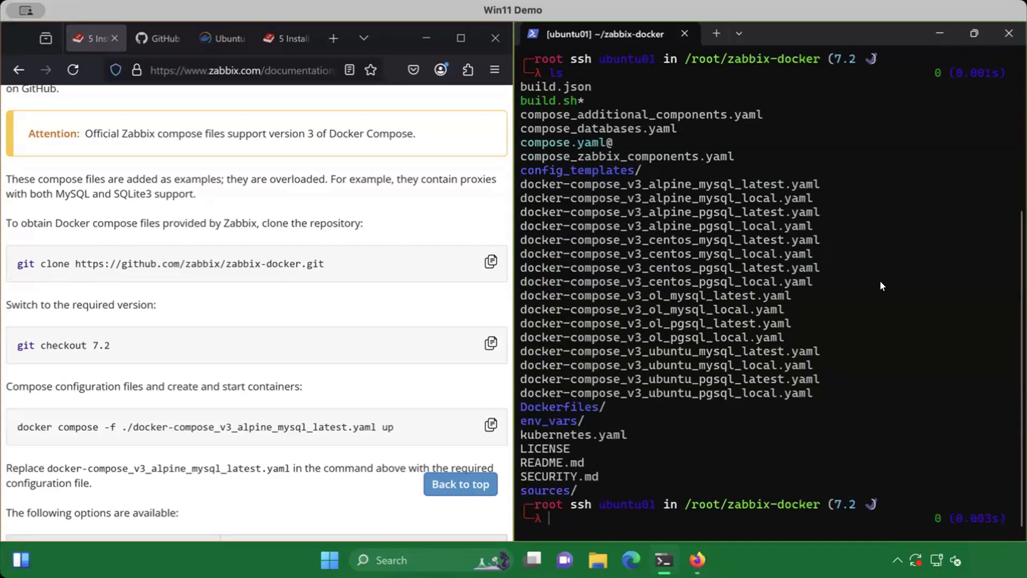
scroll(713, 347, "up", 1)
scroll(639, 474, "down", 1)
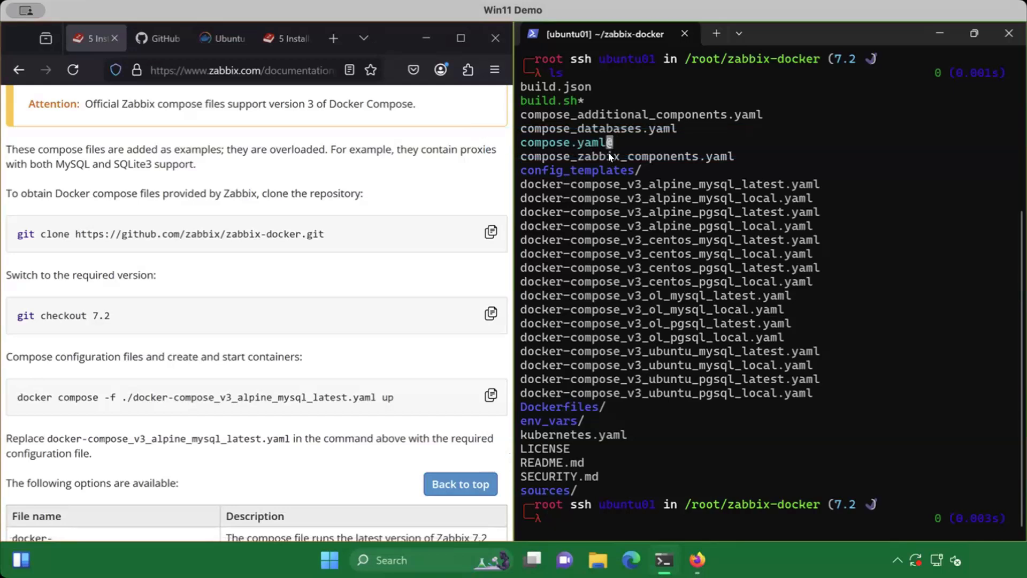
Show the detailed listing of compose.yaml with ls -la to check which file it links to
type("ls -la compose")
key("Tab")
type(".yaml")
key("Tab")
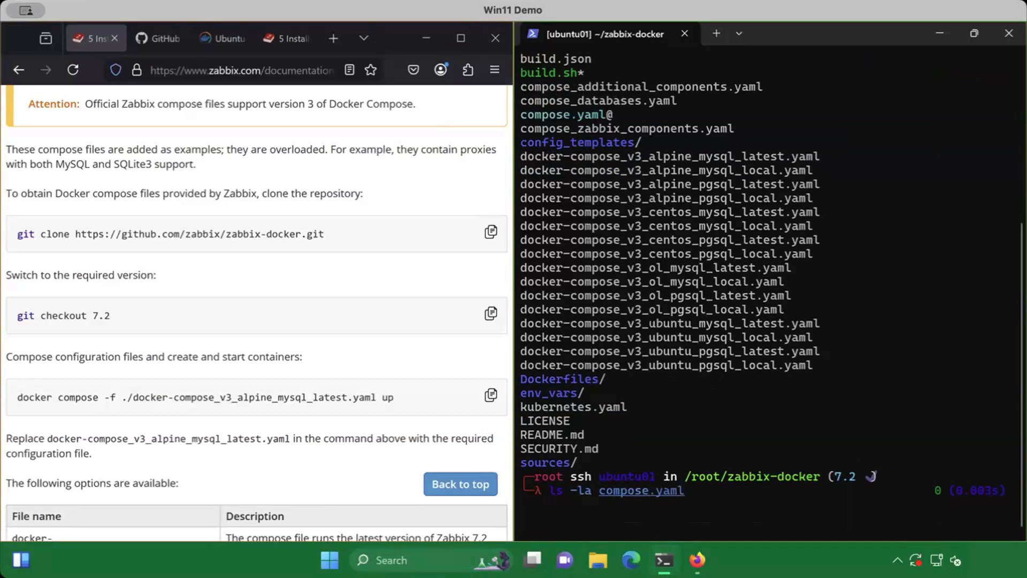
key("Return")
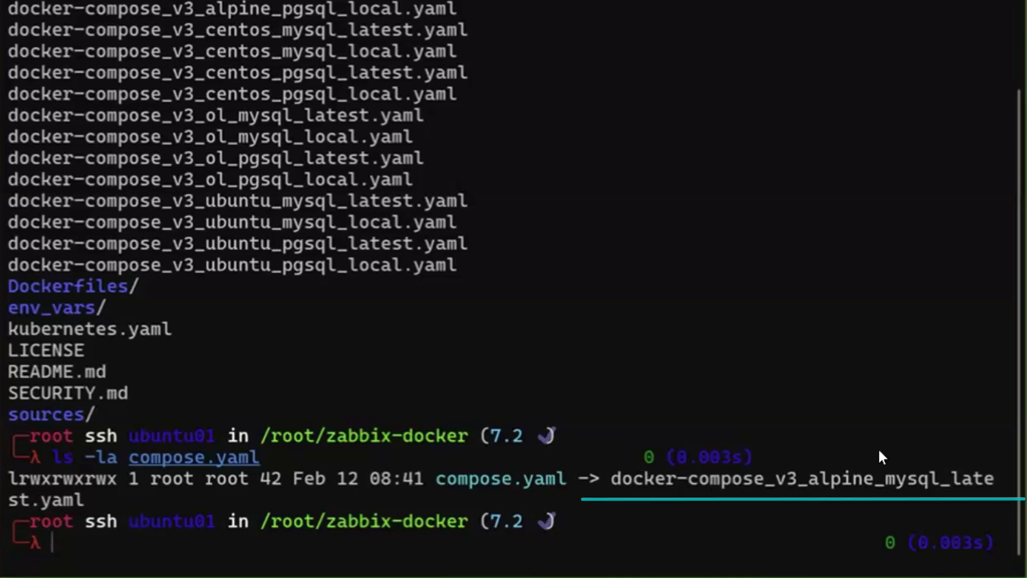
Clear the terminal, remove the compose.yaml symbolic link with unlink and list the directory to check
left_click_drag(0, 122, 279, 117)
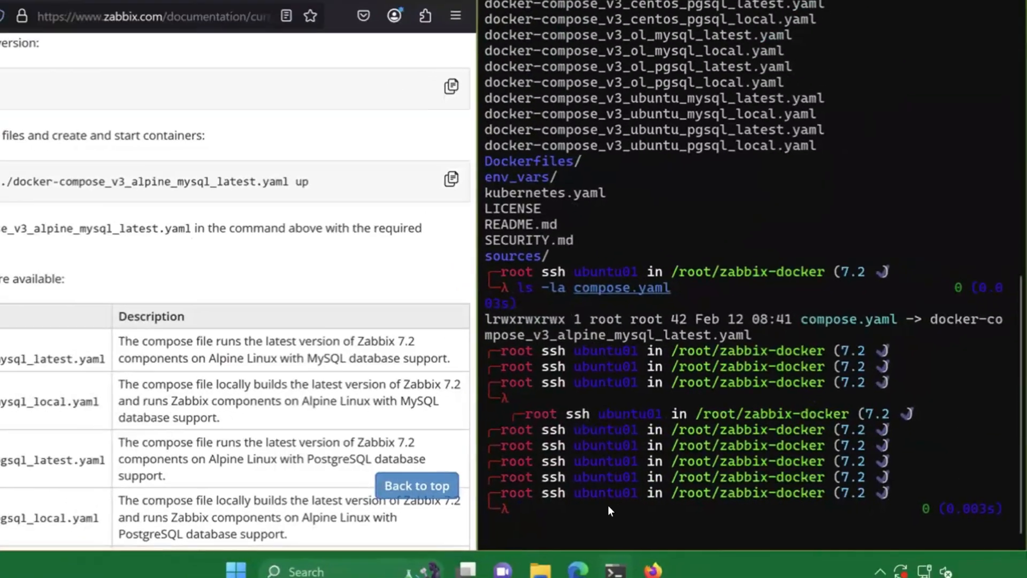
key("ctrl+l")
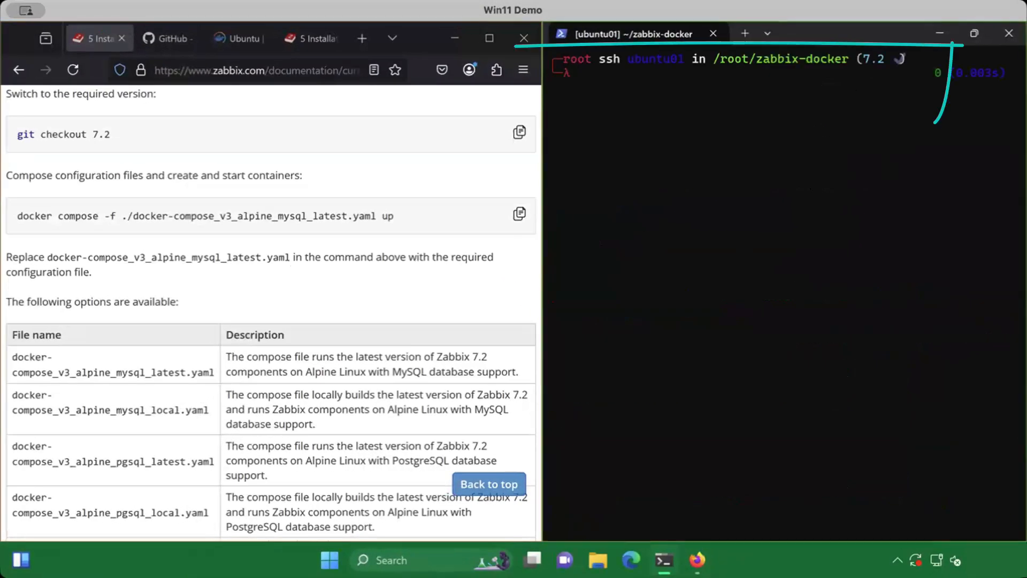
type("unlink compose.yaml")
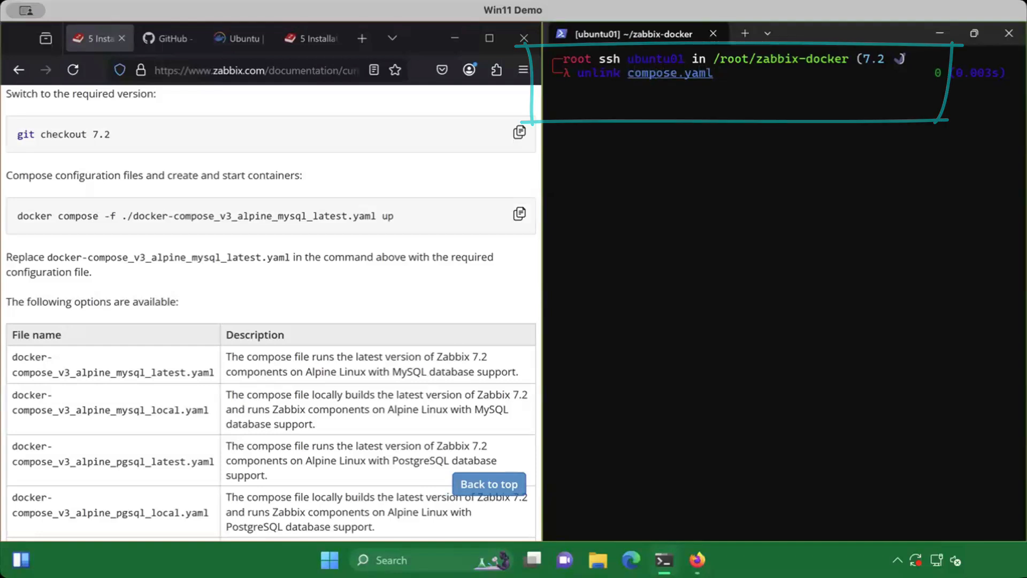
key("Return")
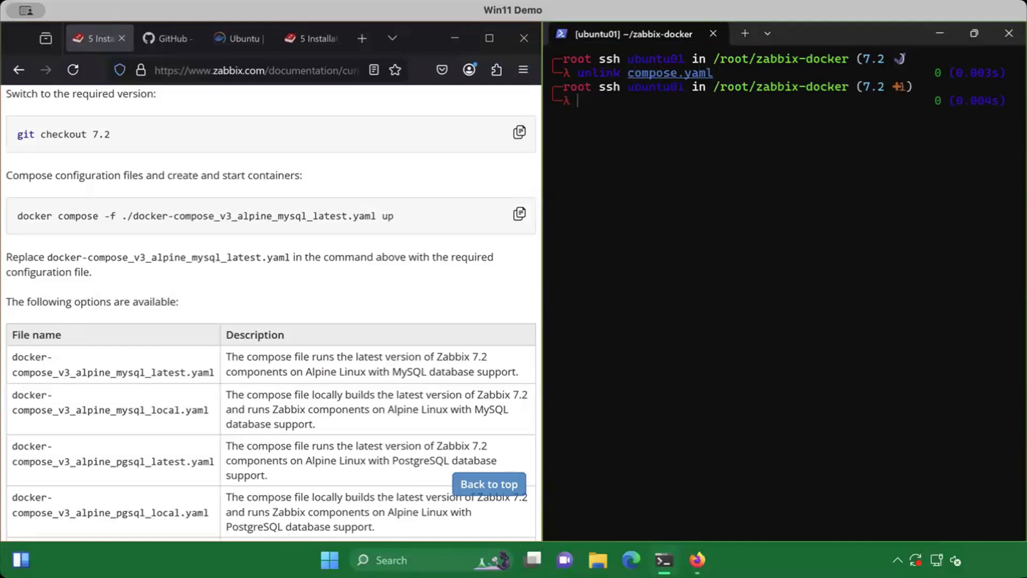
type("ls")
key("Return")
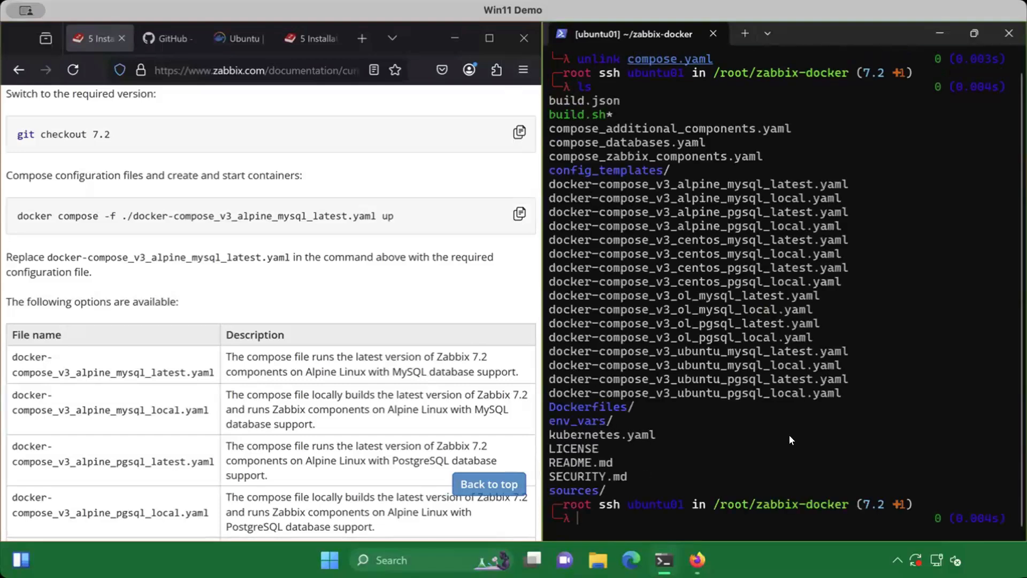
Create a symbolic link named compose.yaml pointing to ./docker-compose_v3_ubuntu_pgsql_latest.yaml with ln -s
type("ln -s ")
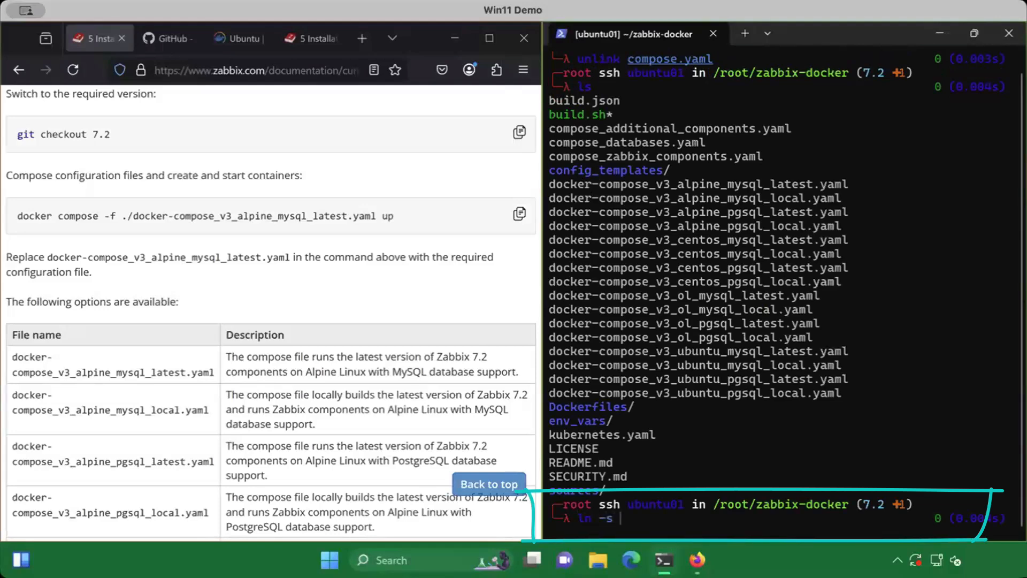
type("./")
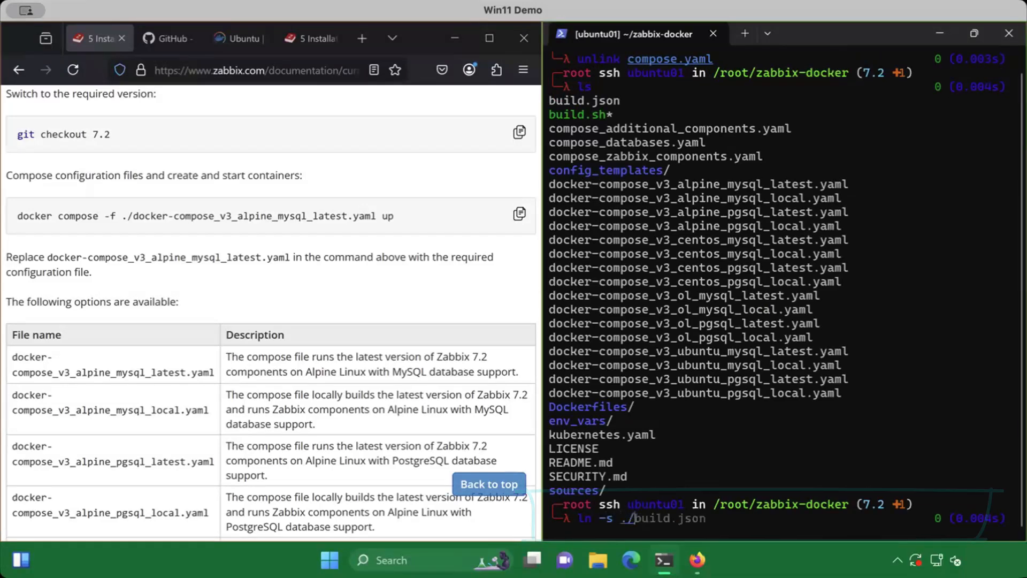
type("d")
key("Tab")
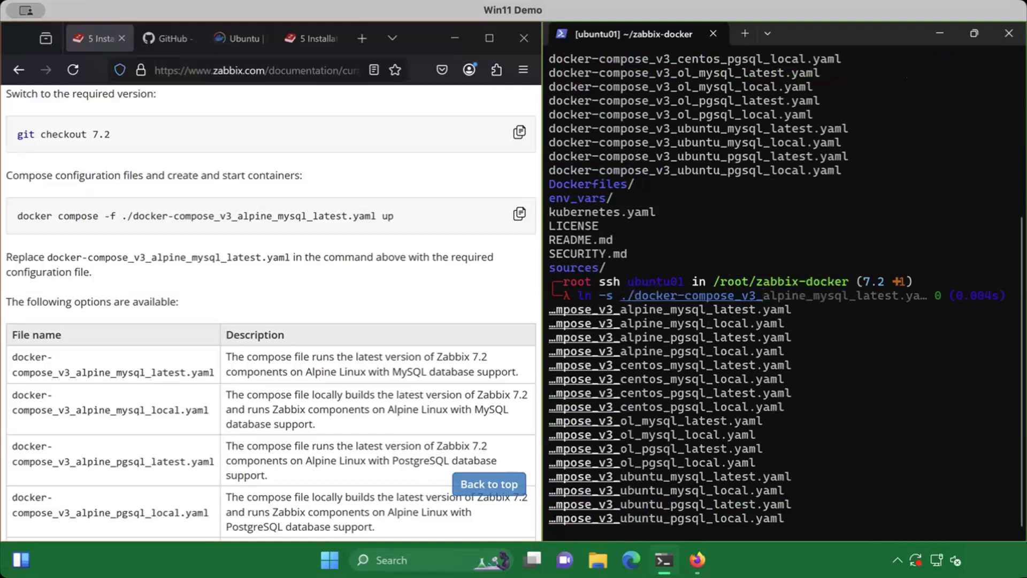
type("u")
key("Tab")
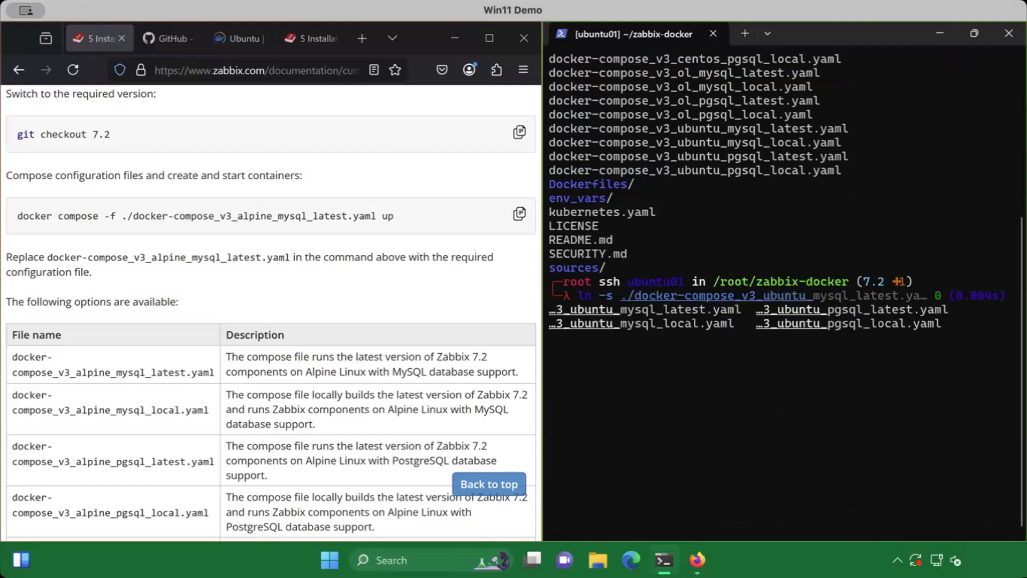
type("ps")
key("Tab")
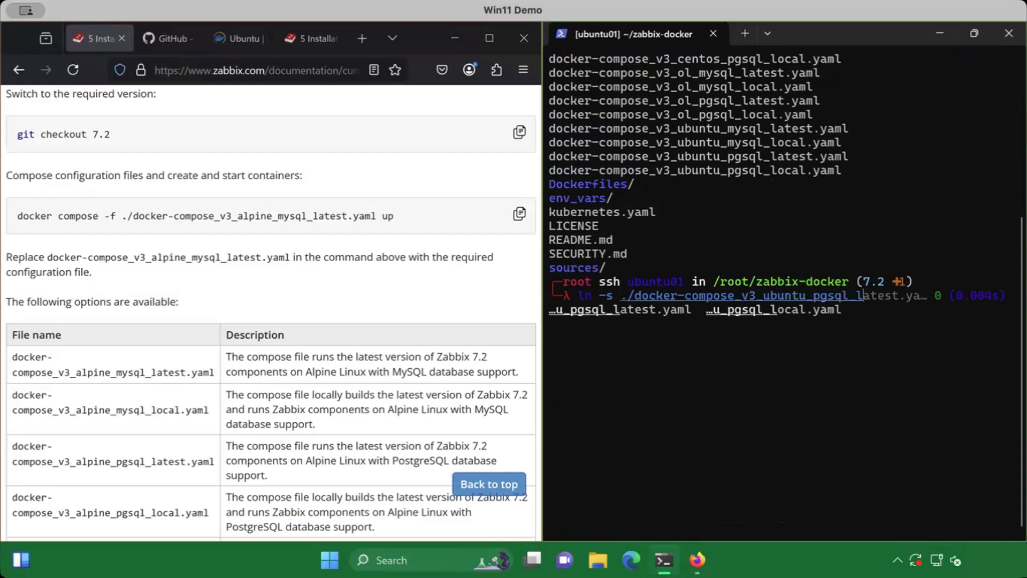
type("l")
key("Tab")
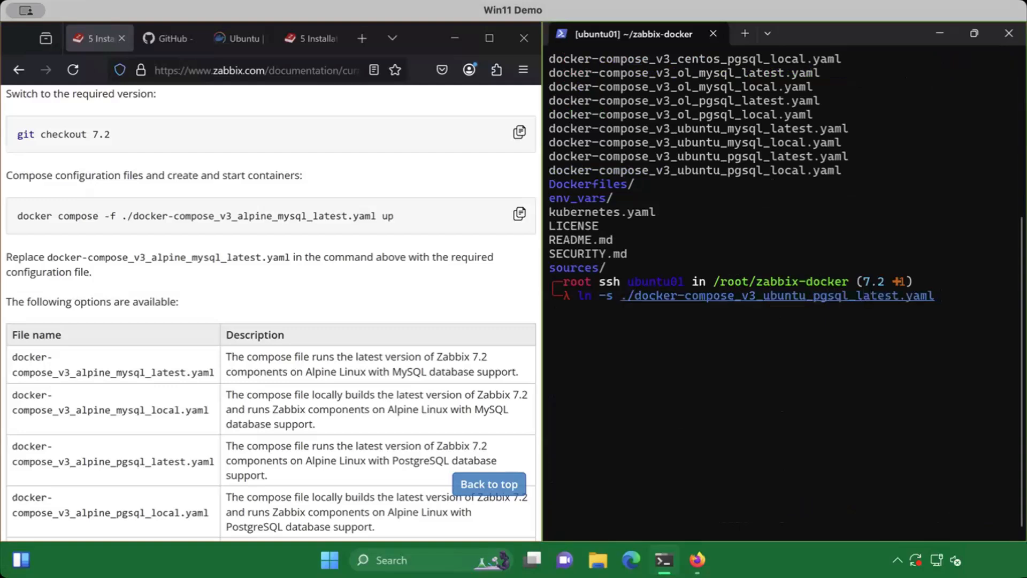
type("compose.yaml")
key("Return")
List the directory and show the detailed listing of compose.yaml with ls -la to check its link target
type("ls")
key("Return")
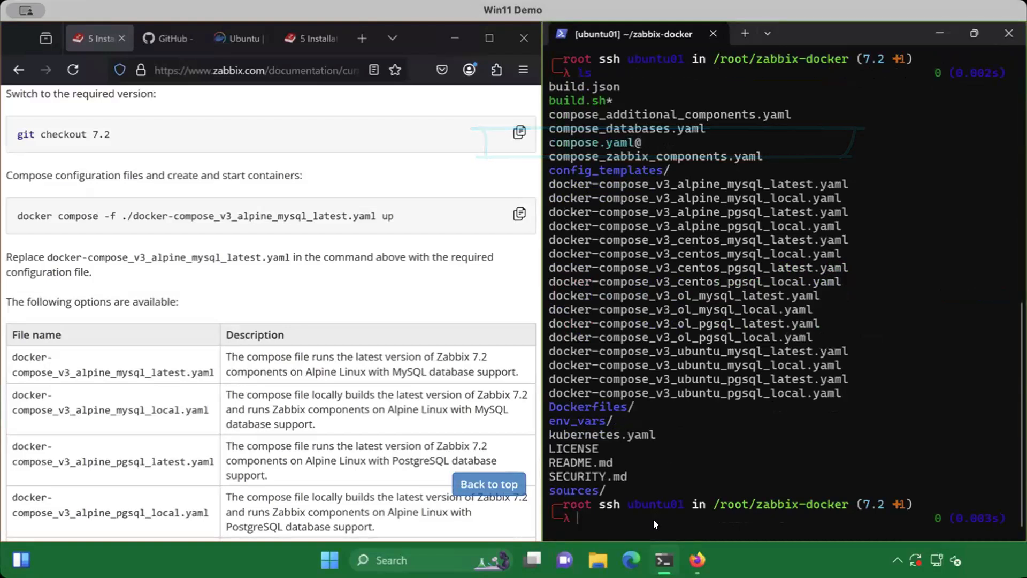
type("ls -la")
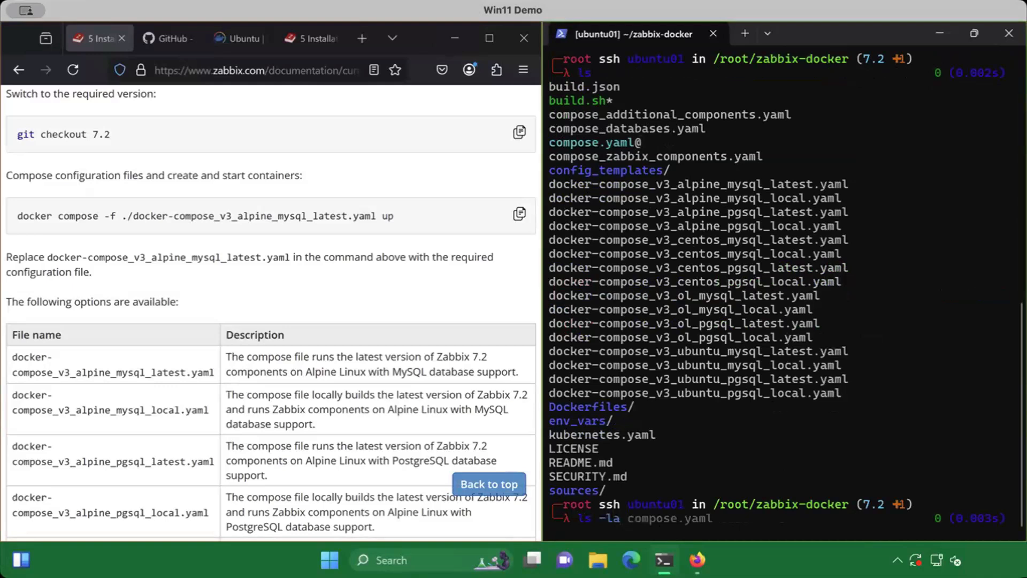
key("Right")
key("Return")
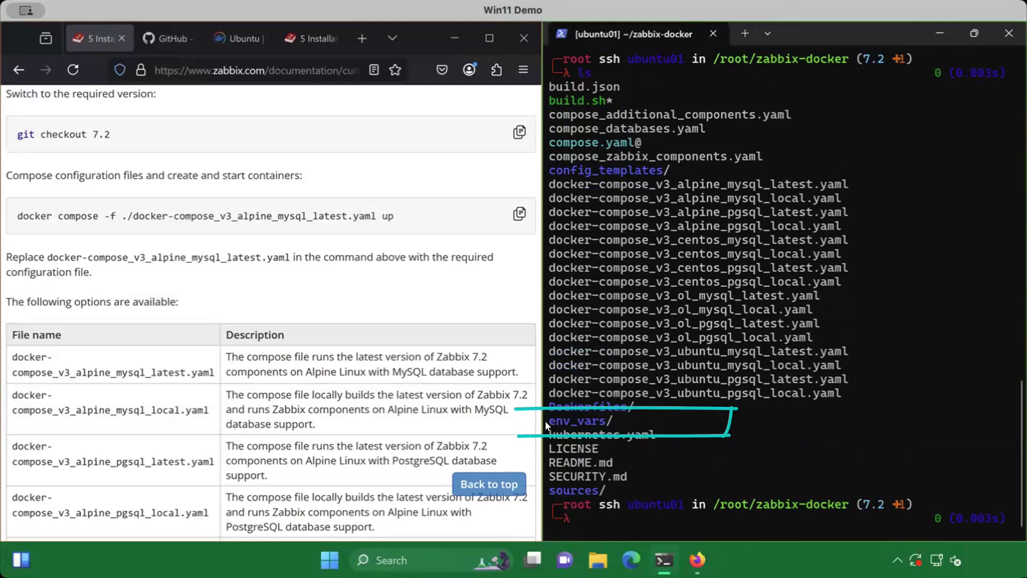
Change into the env_vars directory and list all its files, including hidden ones, with ls -la
left_click_drag(547, 421, 602, 424)
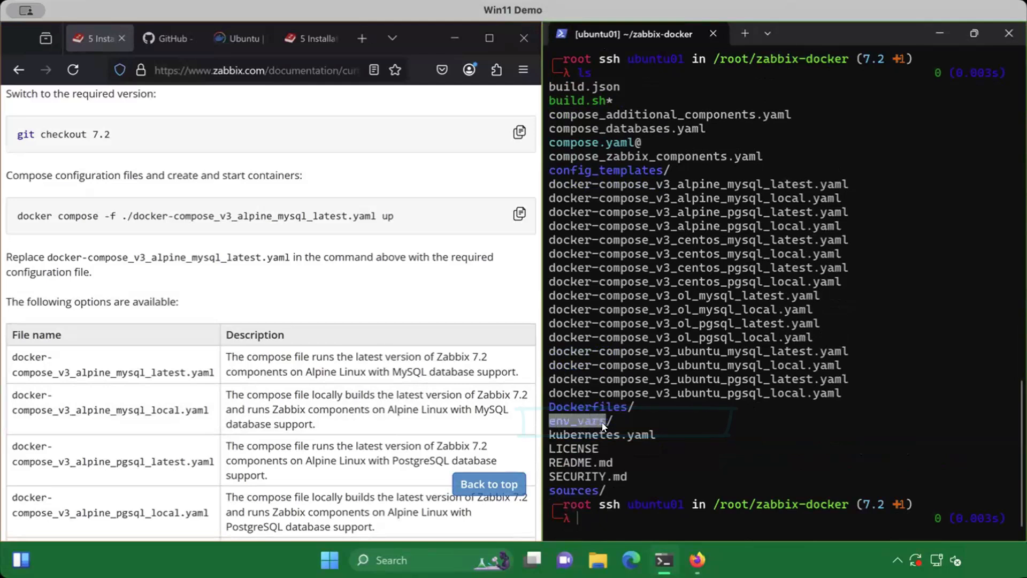
left_click(710, 461)
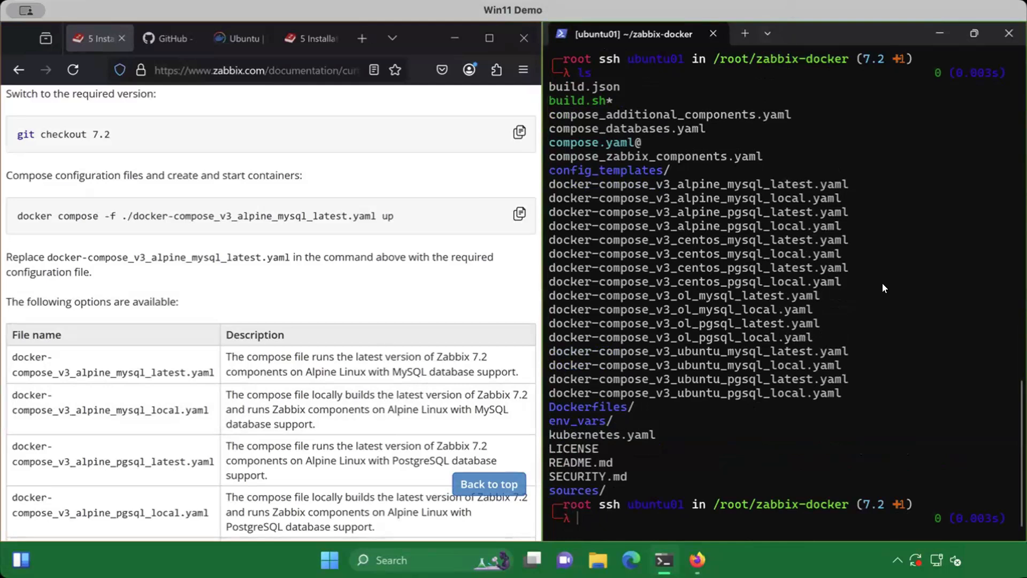
type("cd env_vars/")
key("Return")
type("ls")
key("Return")
type("ls -la")
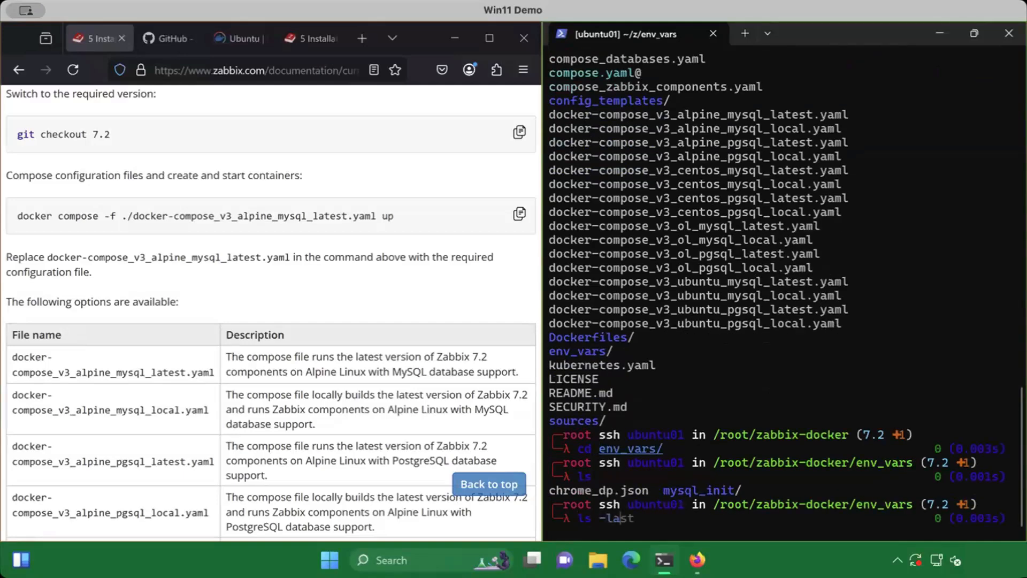
key("Return")
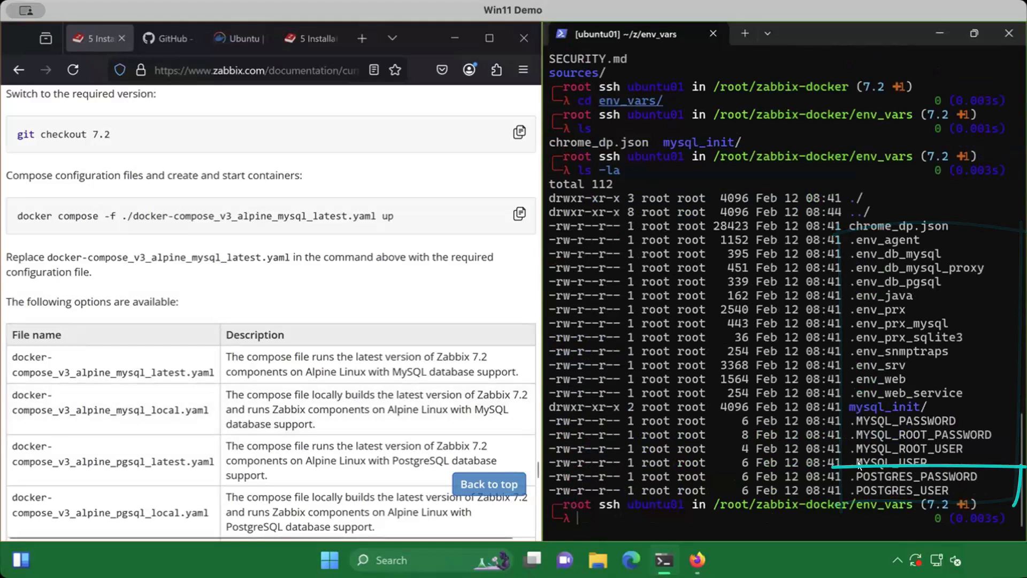
Display the contents of the .POSTGRES_PASSWORD and .POSTGRES_USER files with cat
type("cat .POSTGRES_PASSWORD")
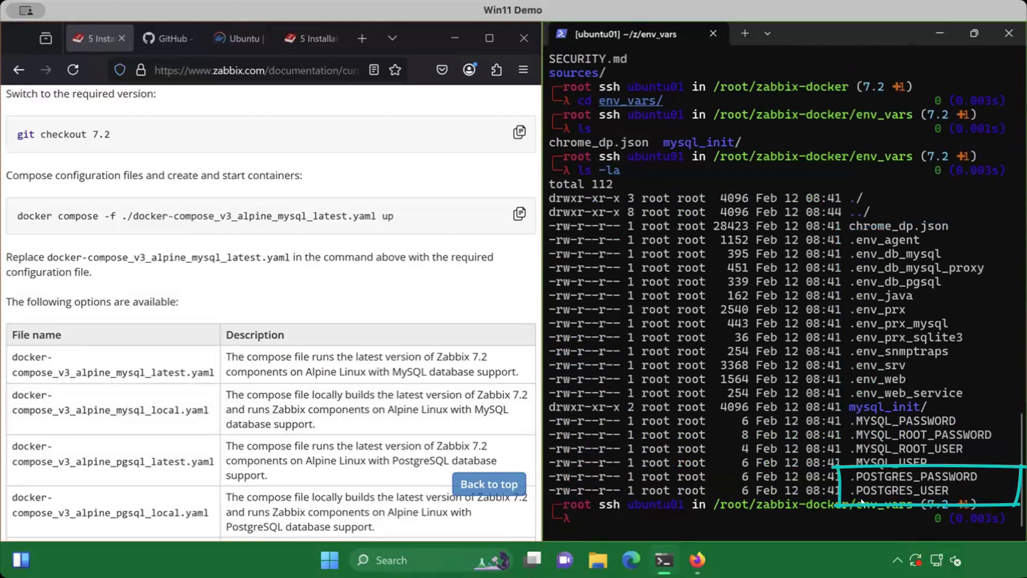
key("Return")
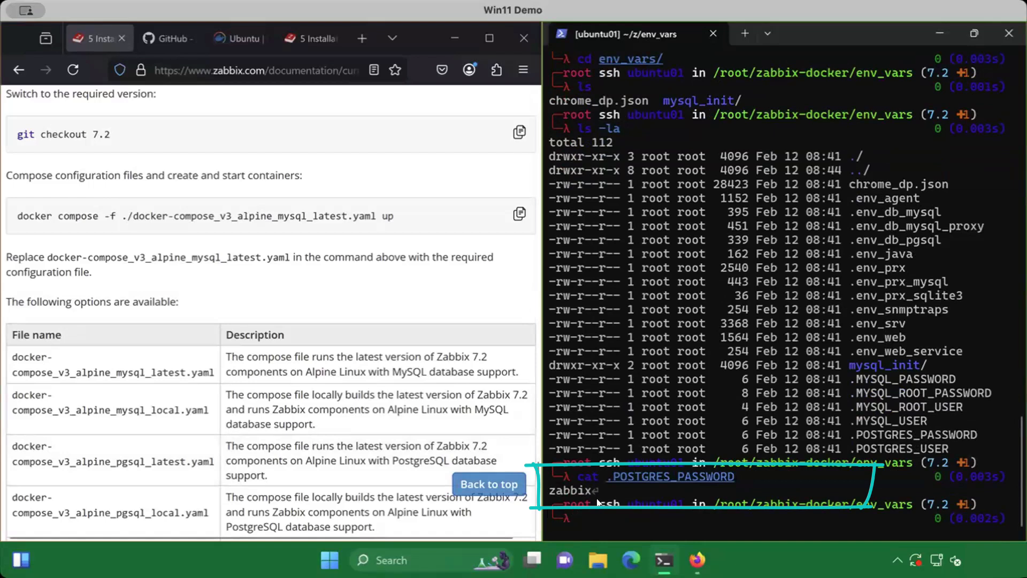
type("cat .POSTGRES_USER")
key("Return")
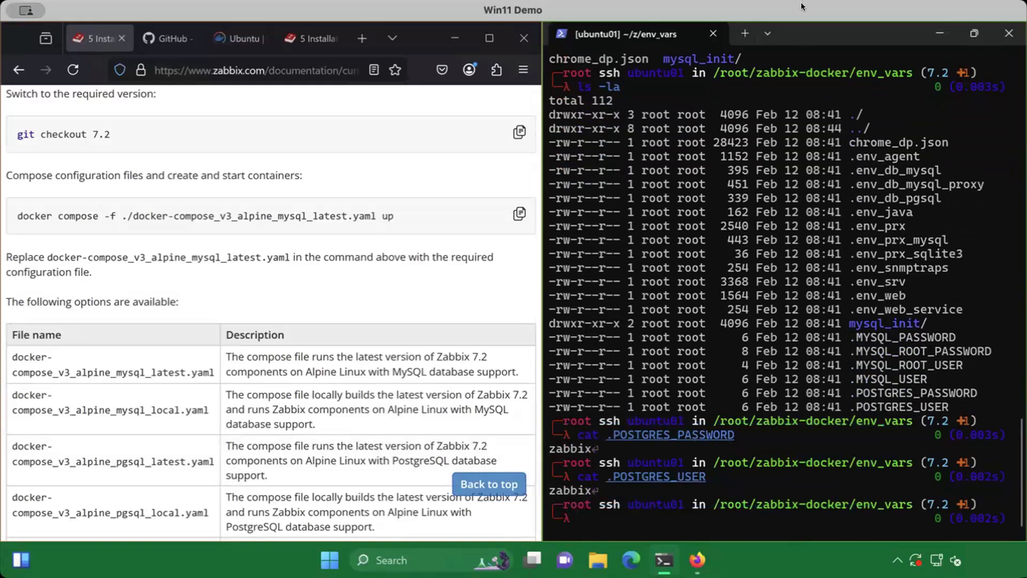
Edit .env_web in nano to set ZBX_SERVER_NAME to STT Live Demo, then save and exit
type("n")
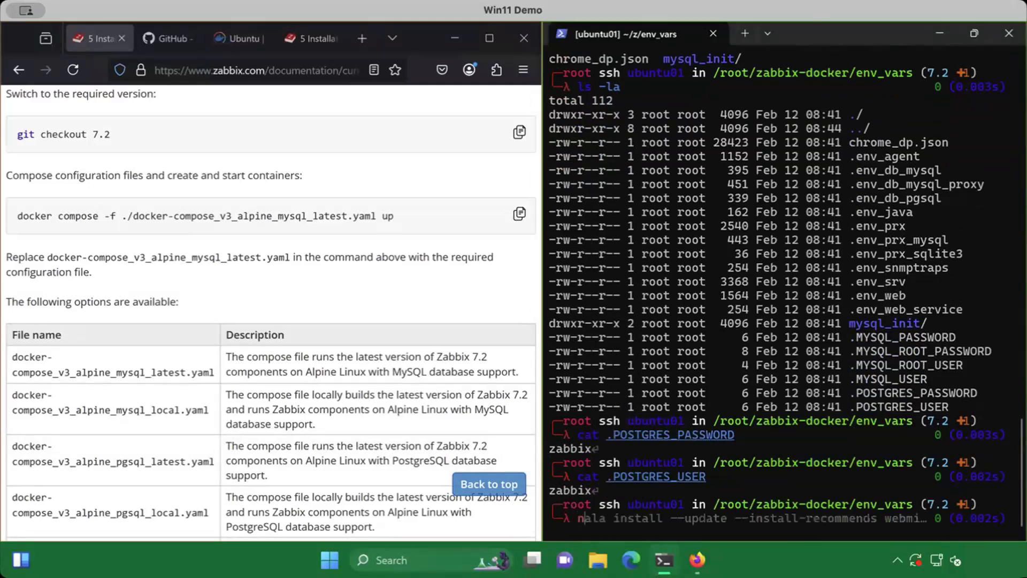
type("ano .env_web")
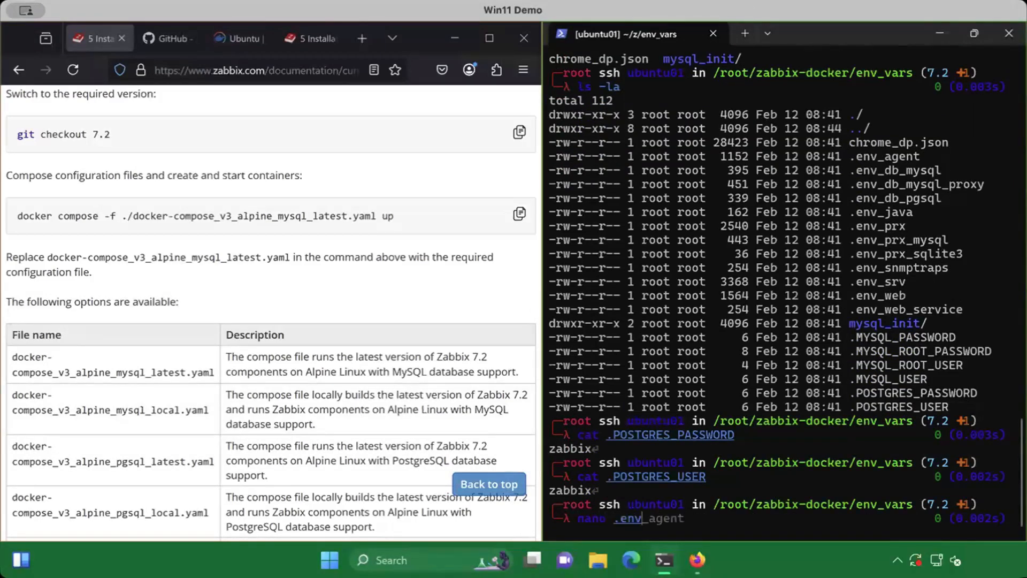
key("Tab")
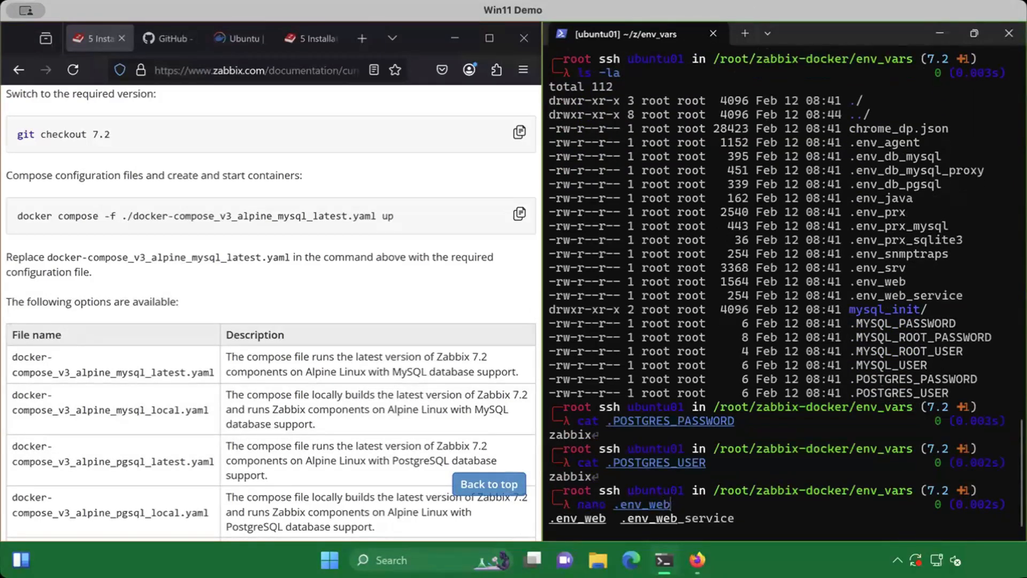
key("Return")
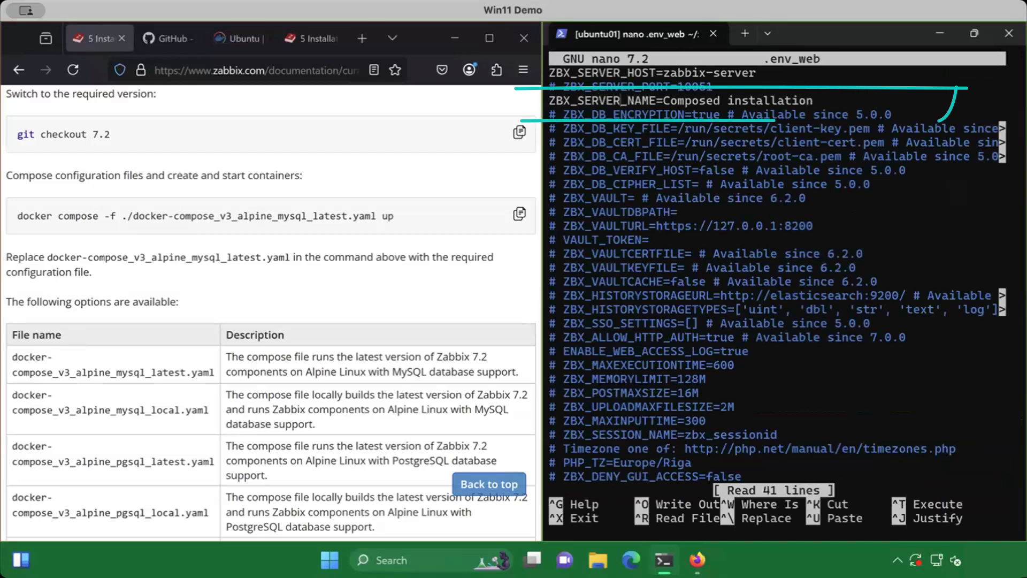
key("Delete")
key("Delete")
key("Delete")
key("Delete")
key("Delete")
key("Delete")
key("Delete")
key("Delete")
key("Delete")
key("Delete")
key("Delete")
key("Delete")
key("Delete")
key("Delete")
key("Delete")
key("Delete")
key("Delete")
key("Delete")
key("Delete")
key("Delete")
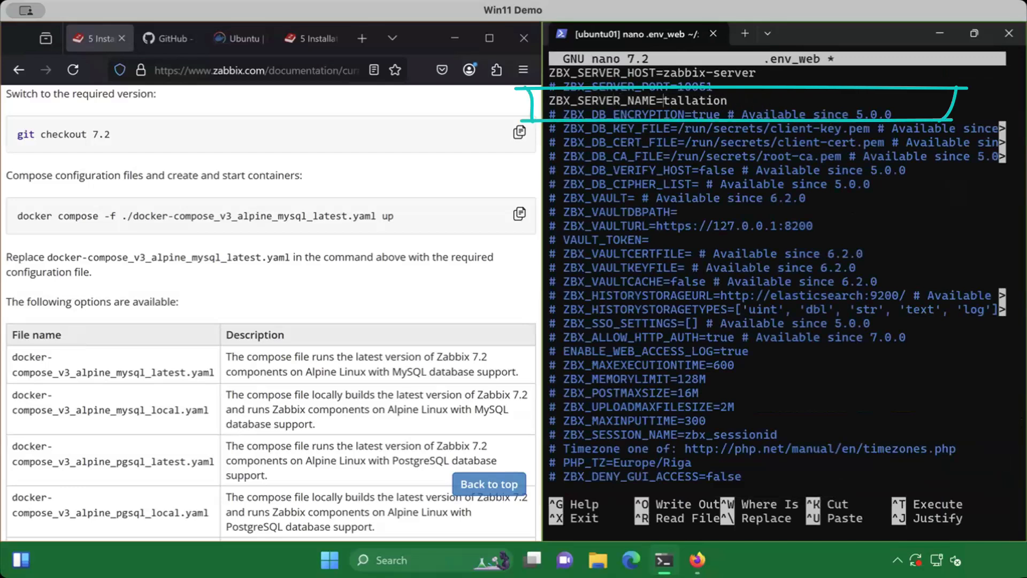
type("STT Live Demo")
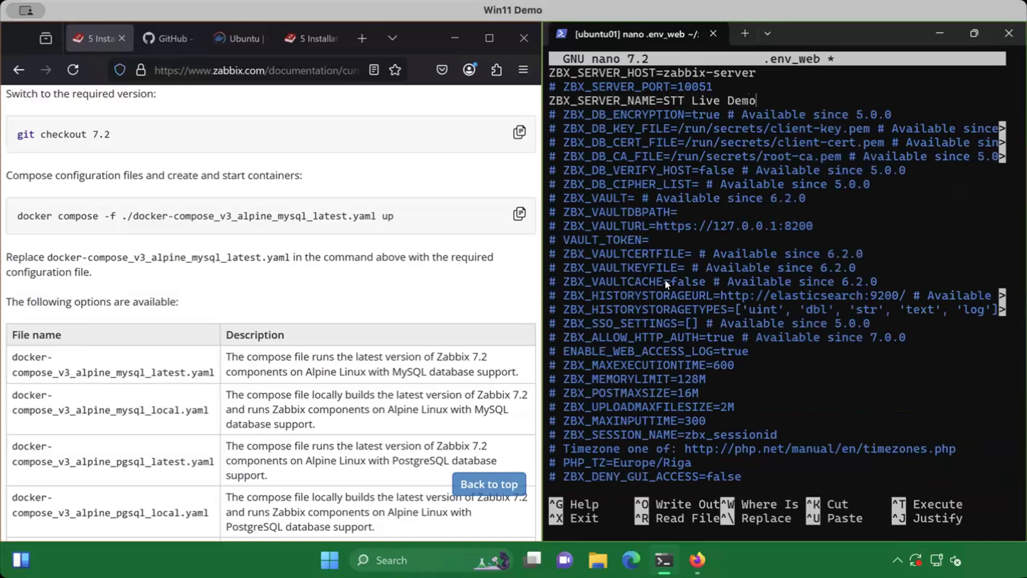
key("ctrl+s")
key("ctrl+x")
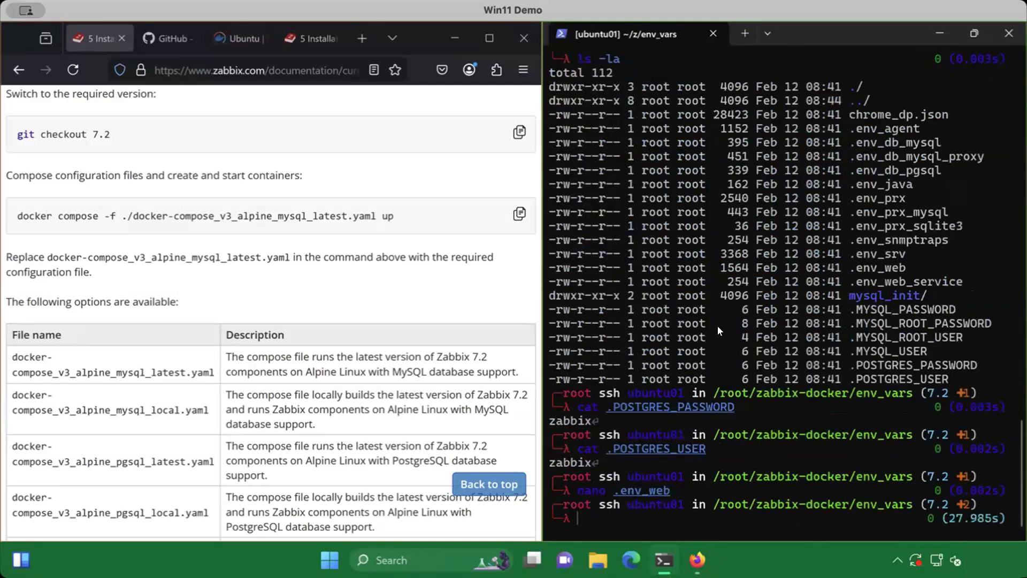
Return to the zabbix-docker directory and display the docker compose command help in a cleared, maximized terminal
type("cd ..")
key("Return")
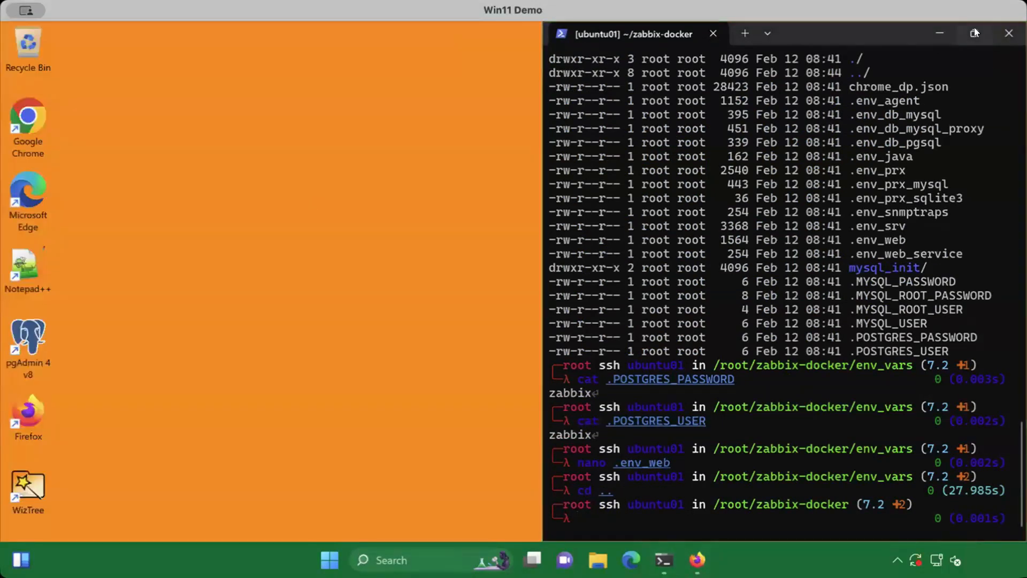
left_click(974, 33)
key("ctrl+l")
type("docker ")
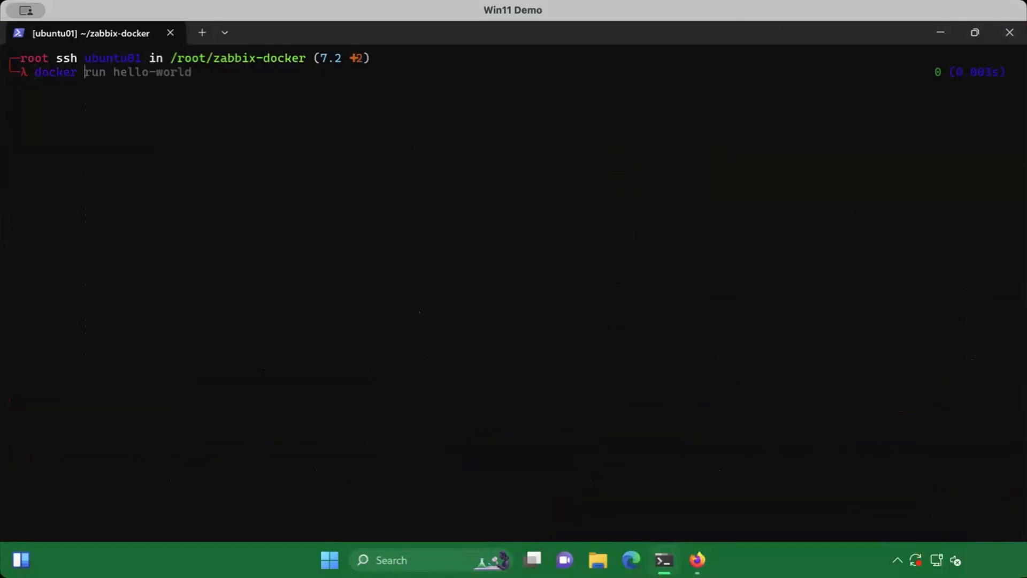
type("compose")
key("Return")
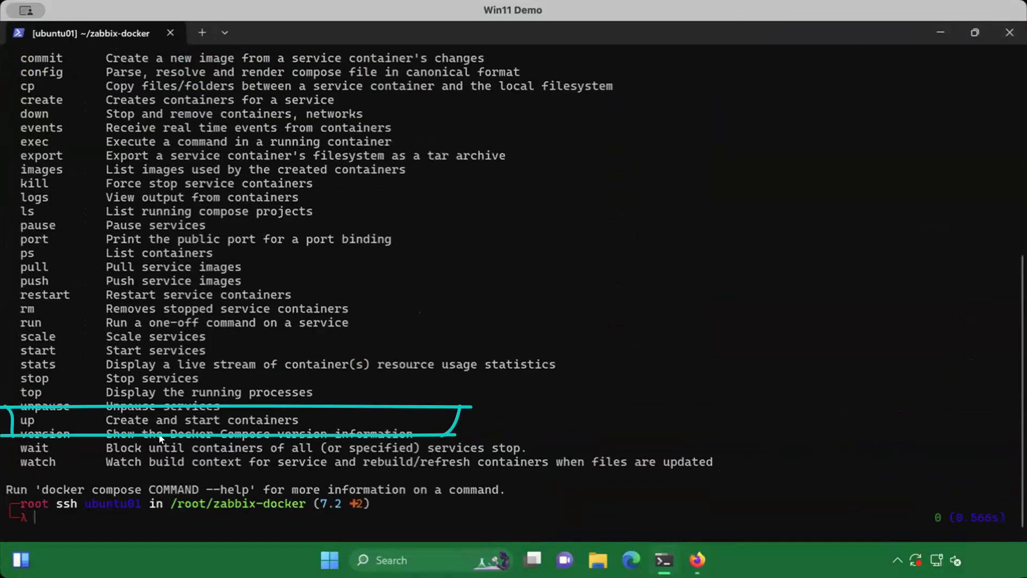
Start the containers detached and follow their recent logs with docker compose up -d && docker compose logs -f --since 1m
type("docker compose ")
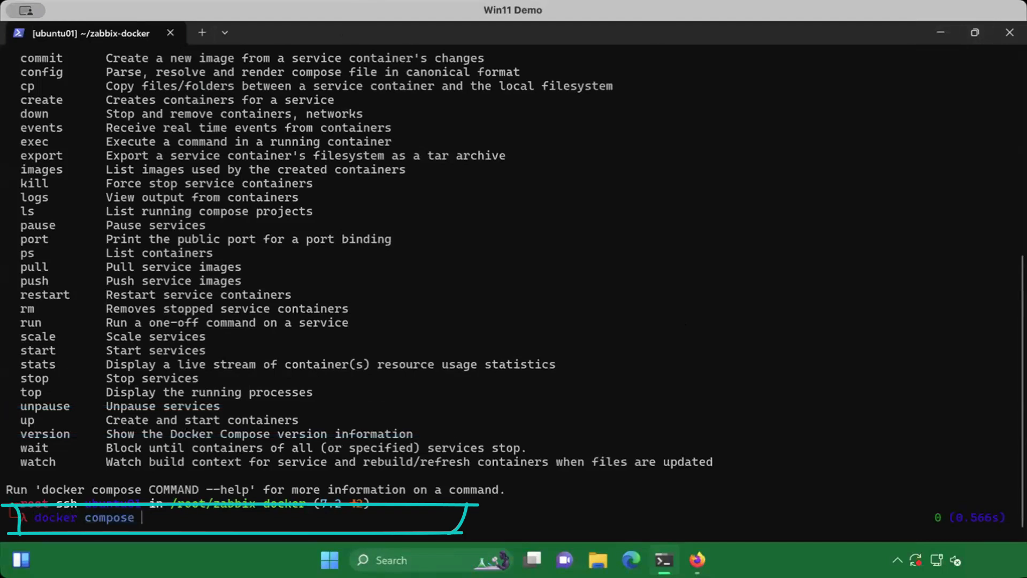
type("up -d && docker compos")
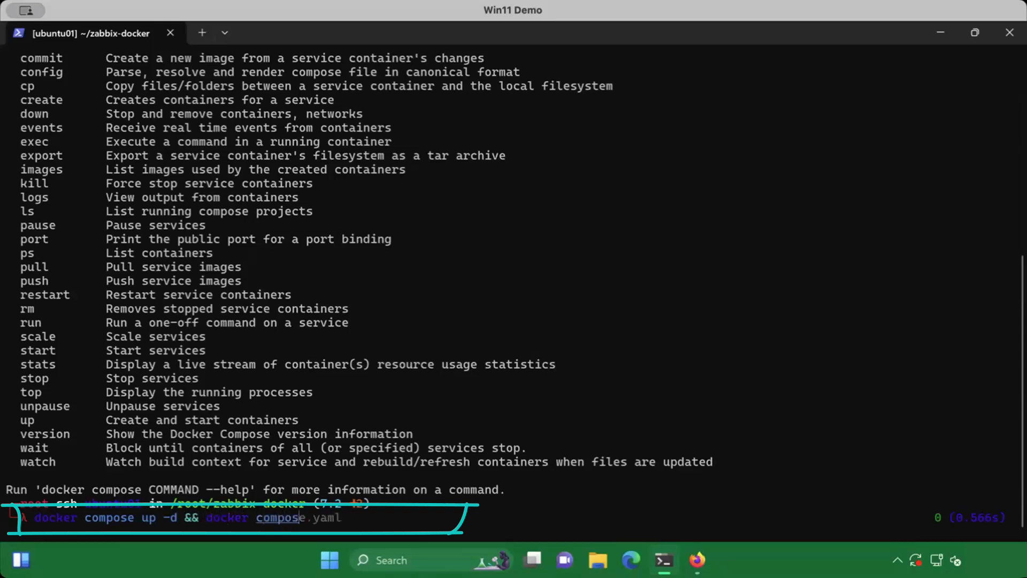
type("e logs -f --since")
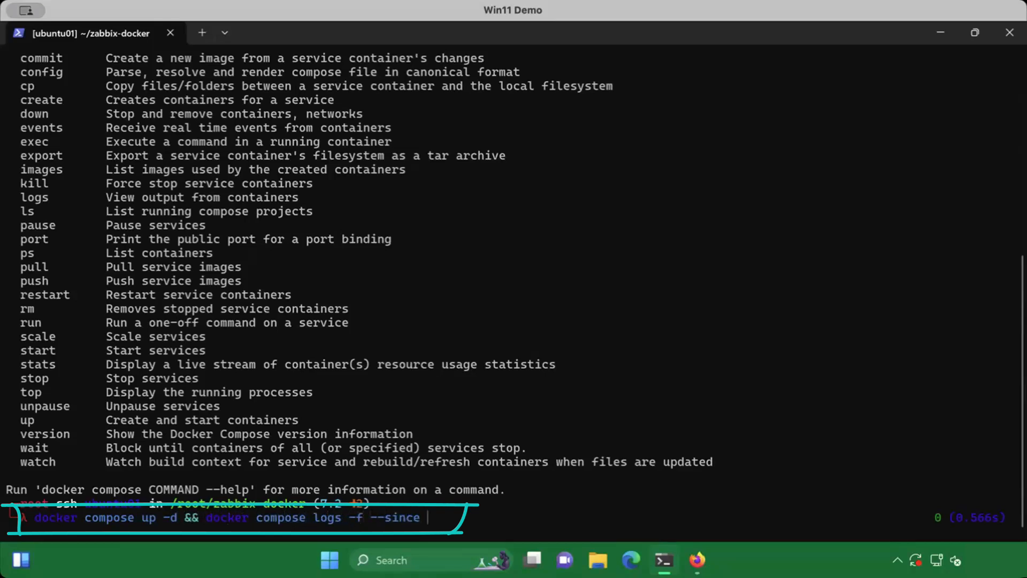
type(" 1m")
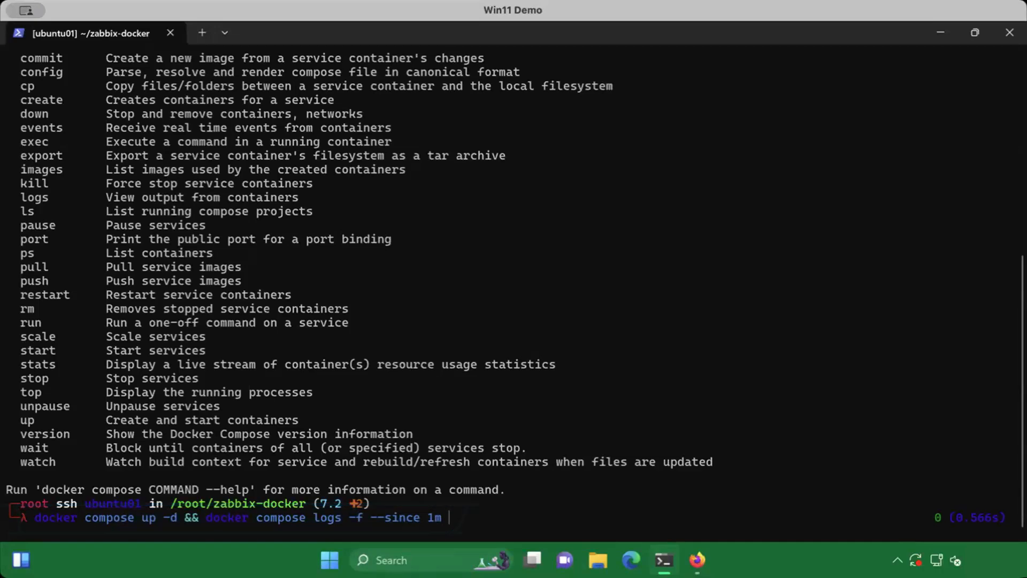
key("Return")
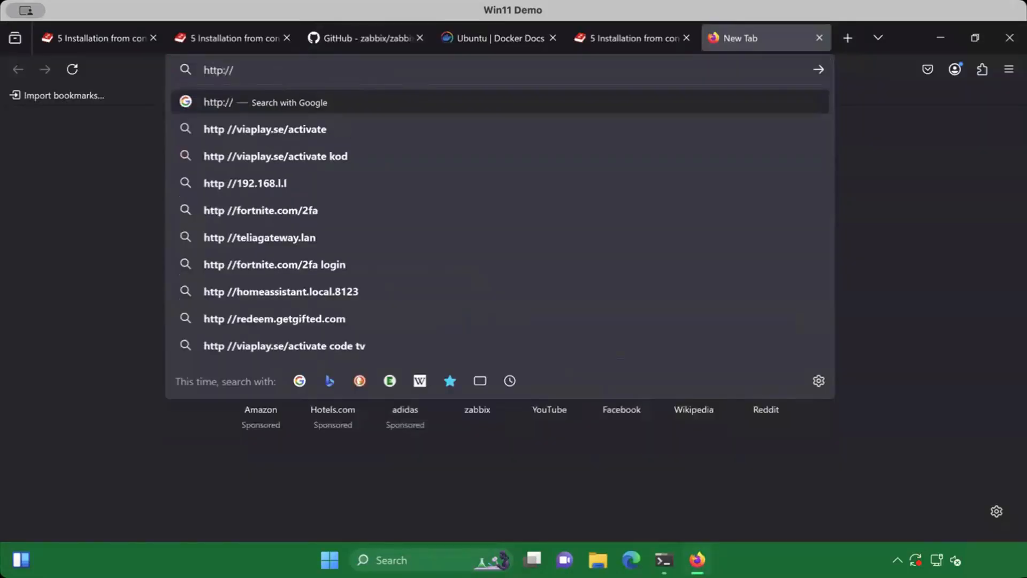
type("ub")
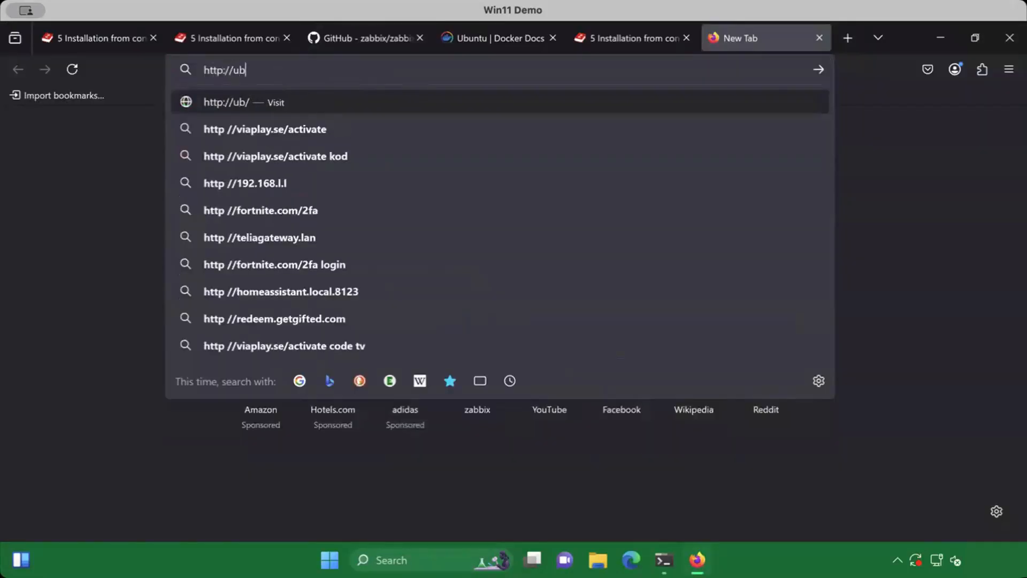
type("untu01")
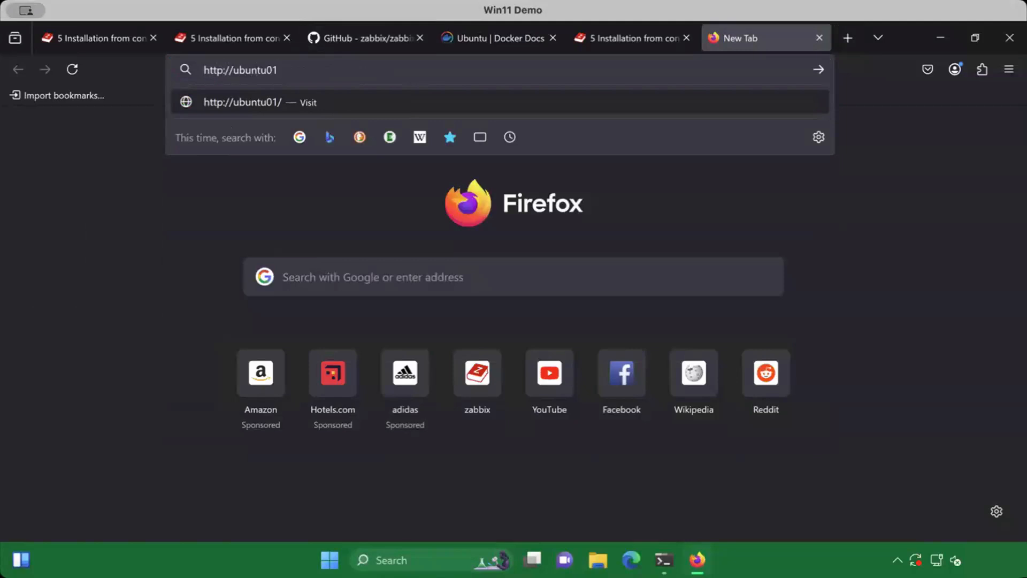
key("Return")
Sign in to the Zabbix web interface as Admin with the account password
type("Ad")
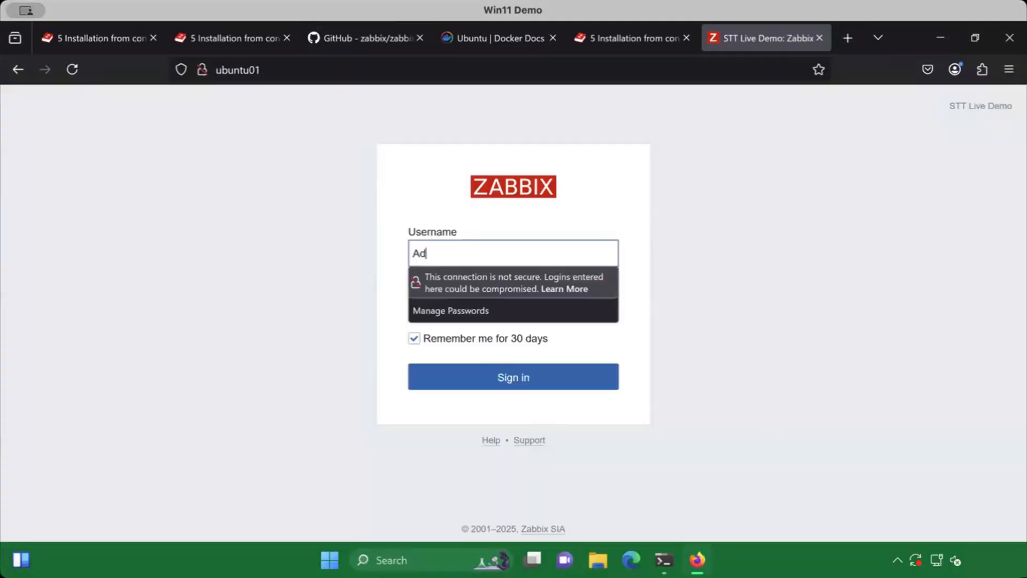
type("min")
key("Tab")
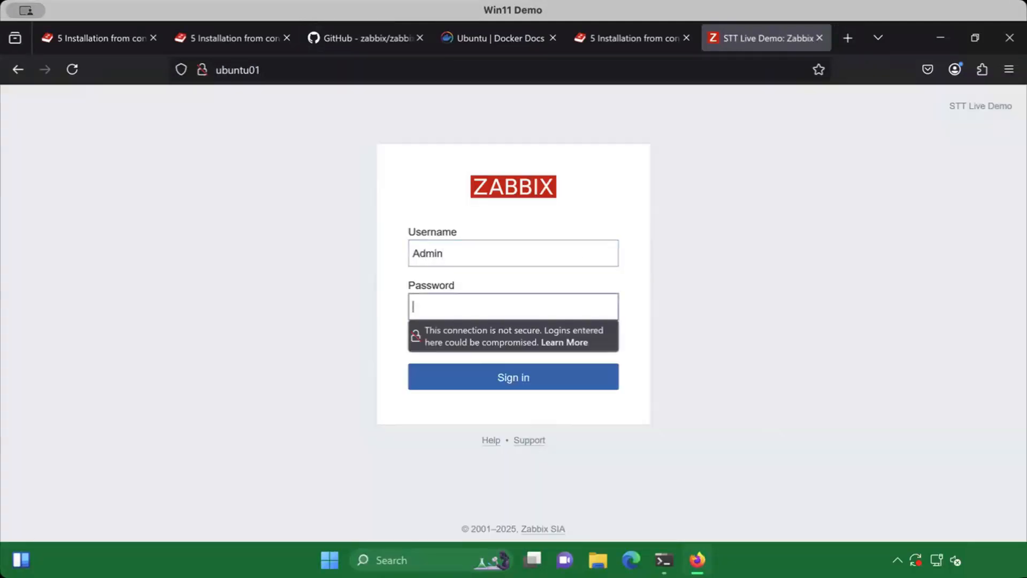
type("zabbix")
key("Return")
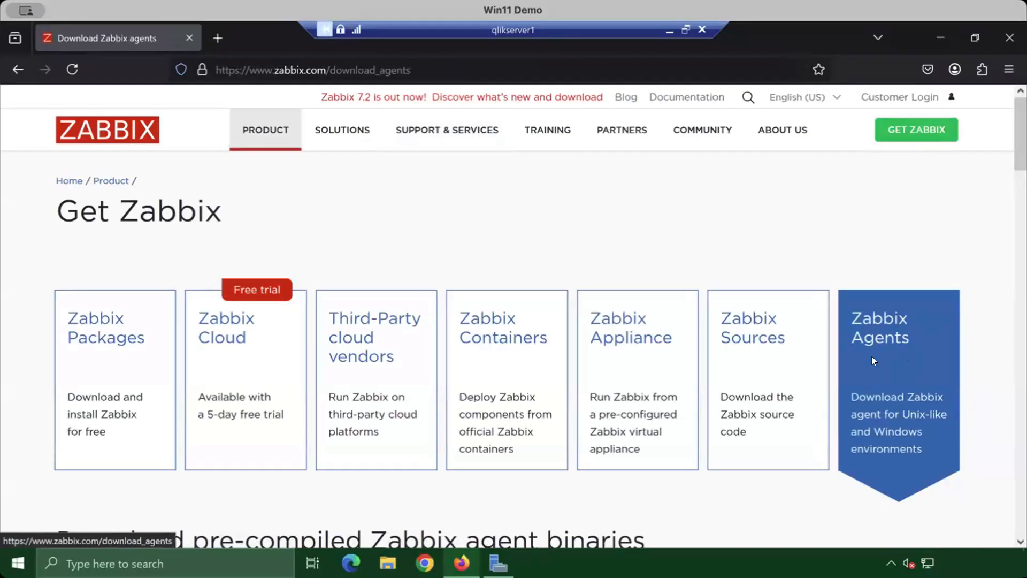
On qlikserver1, download the Zabbix agent v7.2.3 MSI for Windows amd64 with OpenSSL and open its download folder
scroll(910, 385, "down", 8)
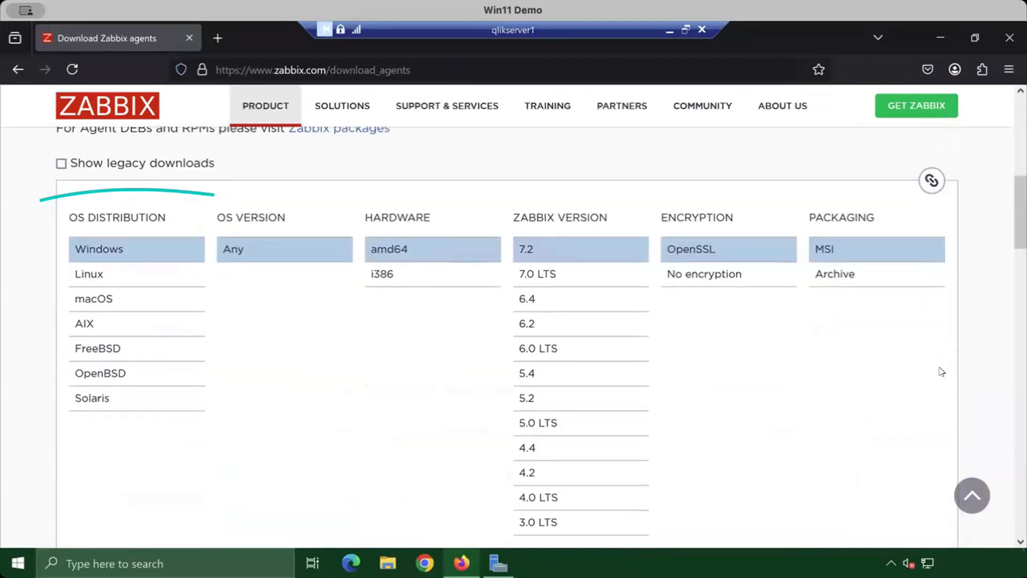
scroll(964, 248, "down", 1)
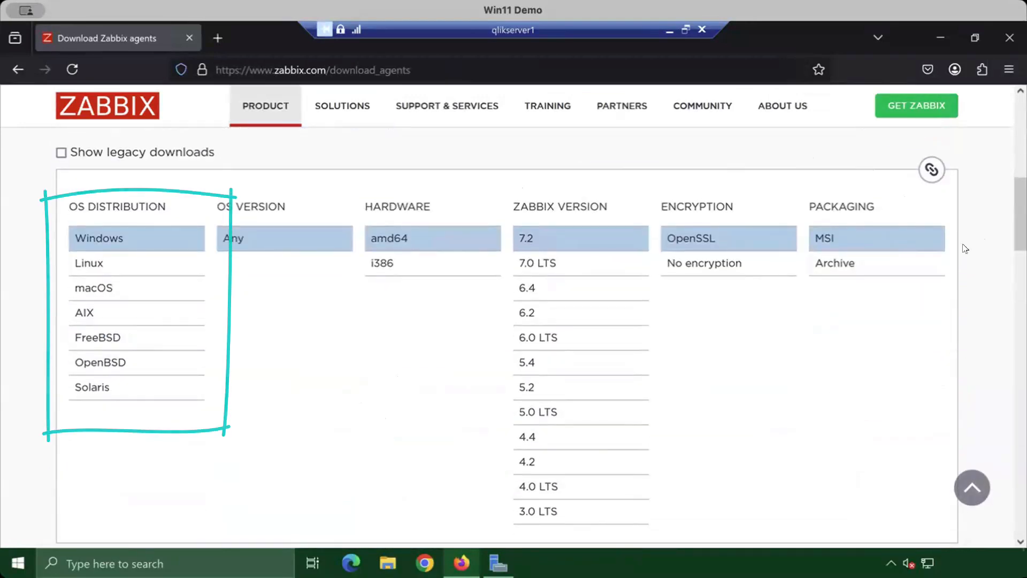
scroll(966, 274, "down", 5)
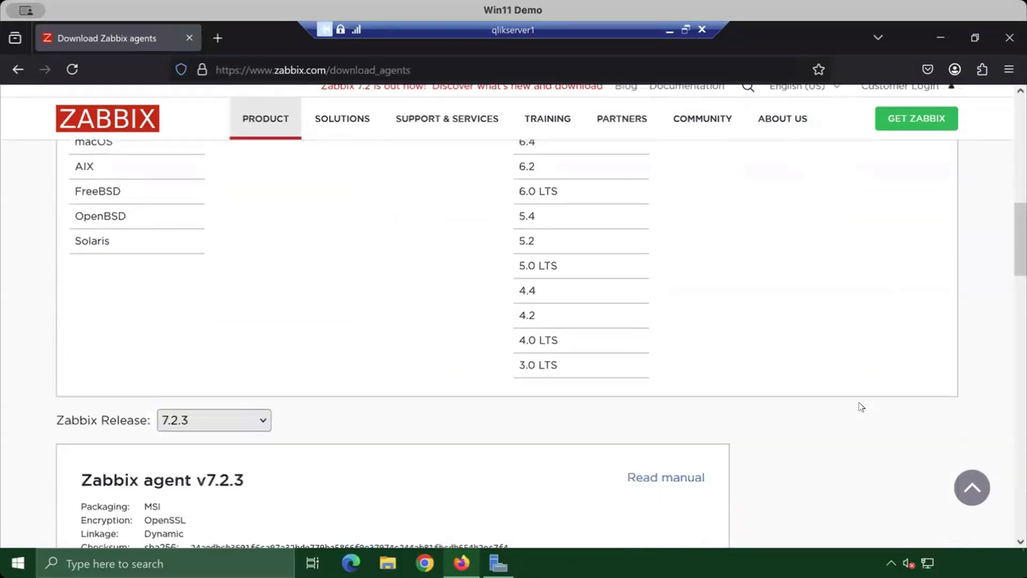
left_click(106, 469)
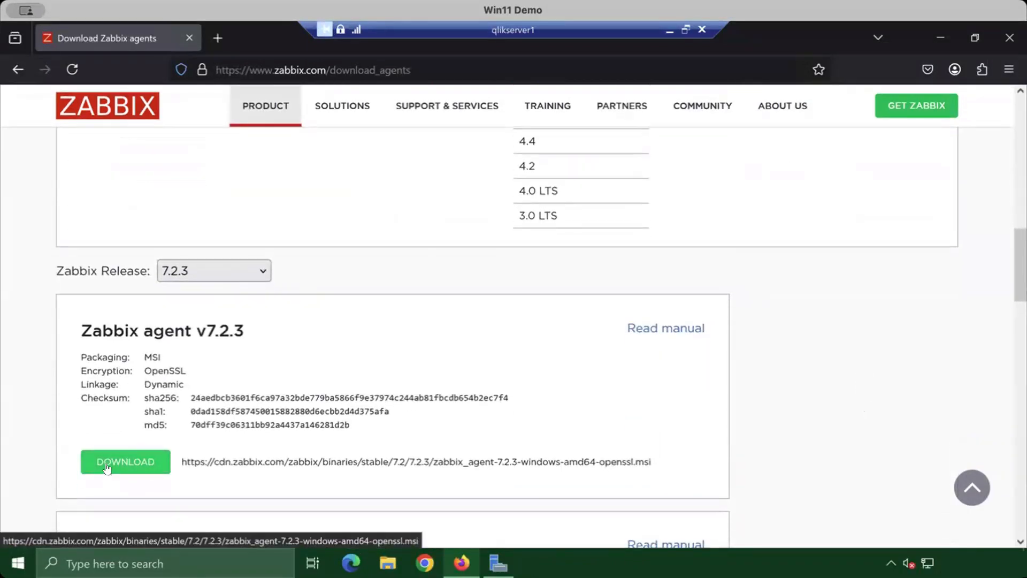
left_click(917, 106)
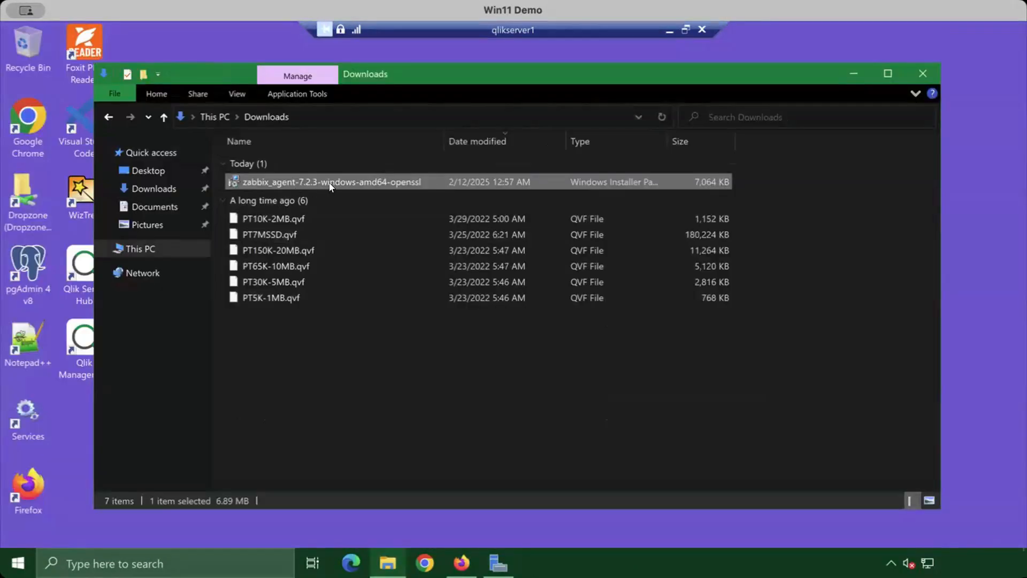
Launch the zabbix_agent-7.2.3-windows-amd64-openssl installer, accept the license agreement and proceed to the agent service configuration
double_click(378, 183)
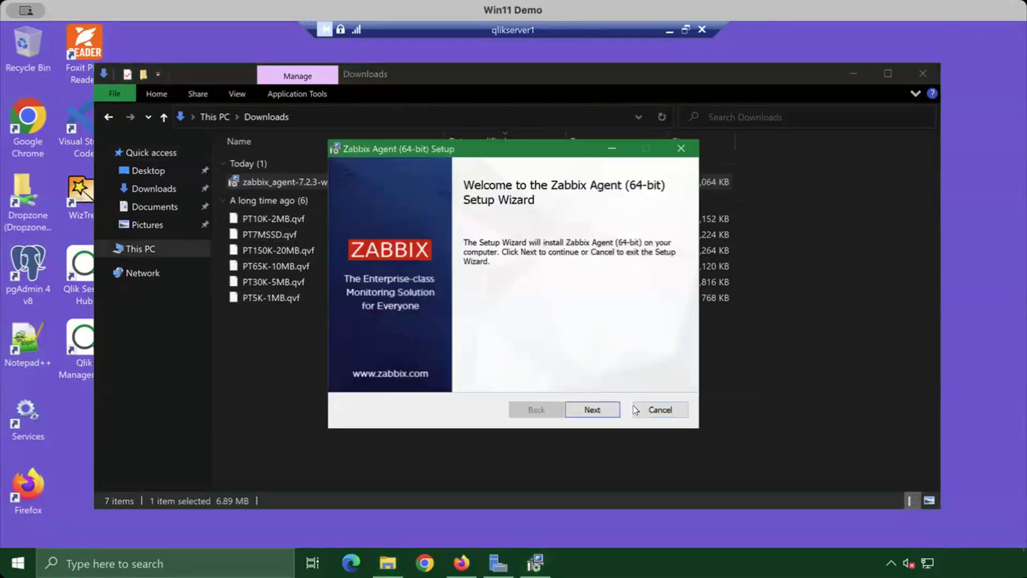
left_click(592, 409)
left_click(429, 377)
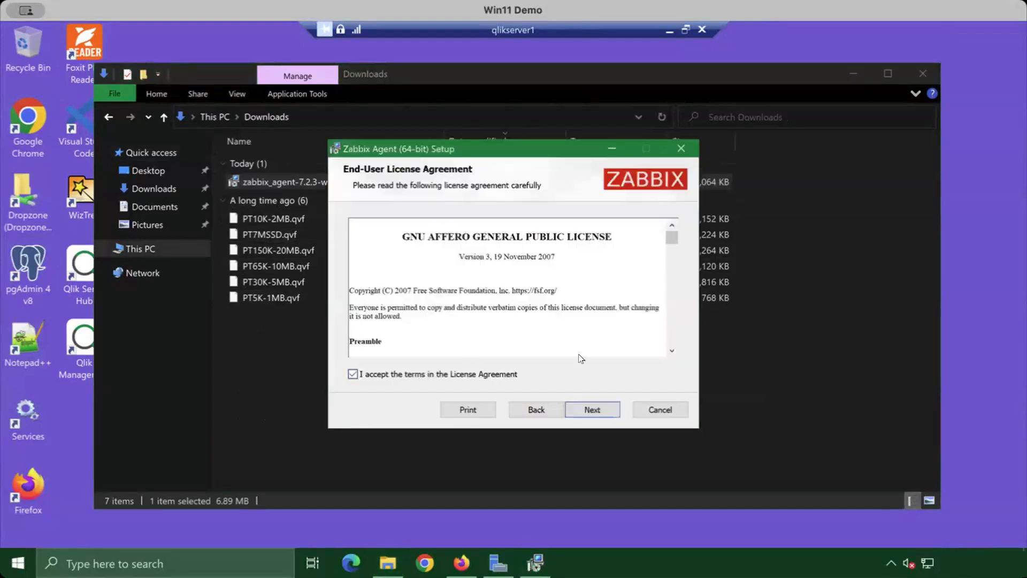
left_click(592, 409)
left_click(592, 409)
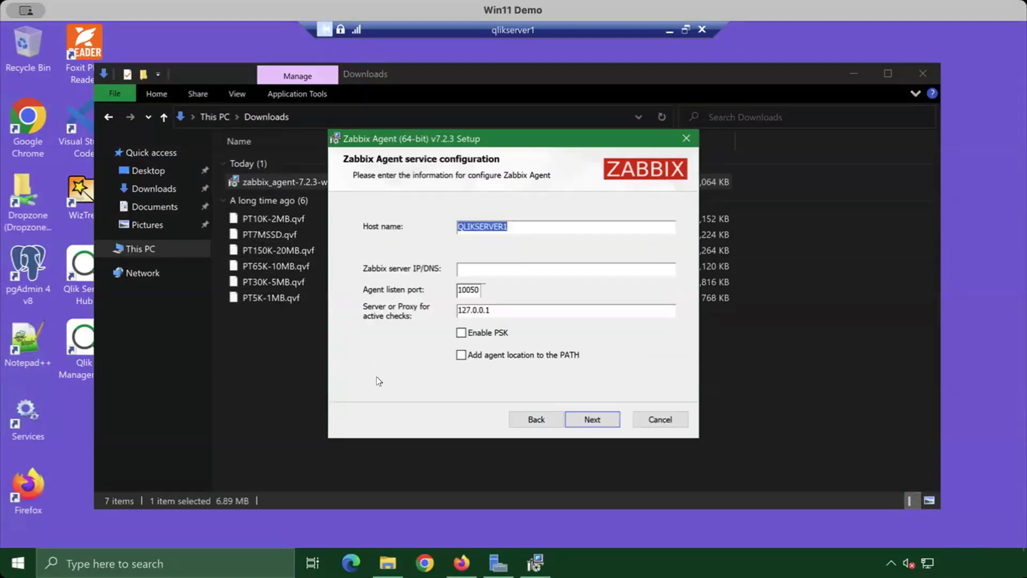
Set the agent's host name to qlikserver1.domain.local and the Zabbix server IP/DNS to ubuntu01
left_click(536, 223)
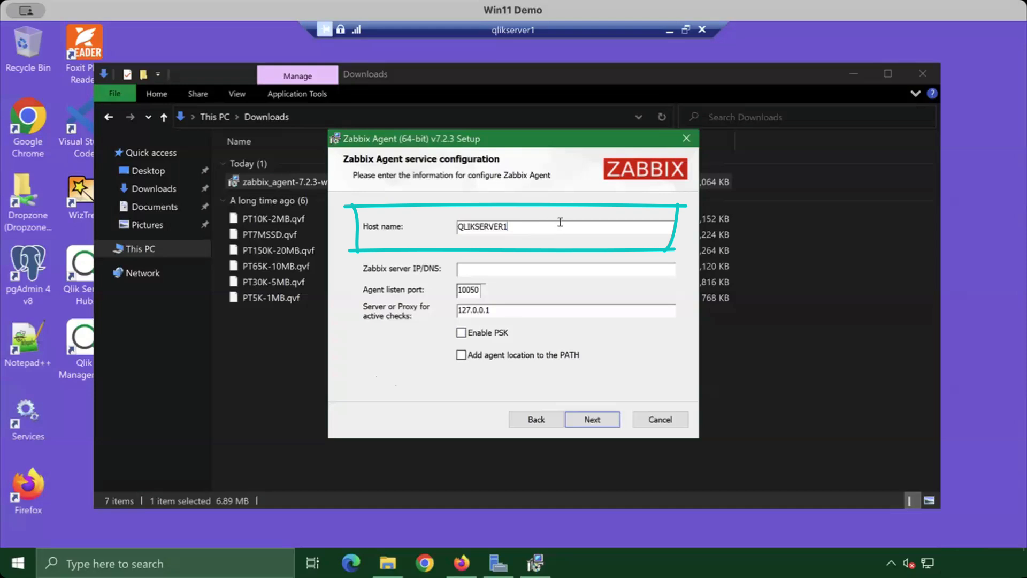
key("ctrl+a")
key("BackSpace")
type("qlikserver1.domain")
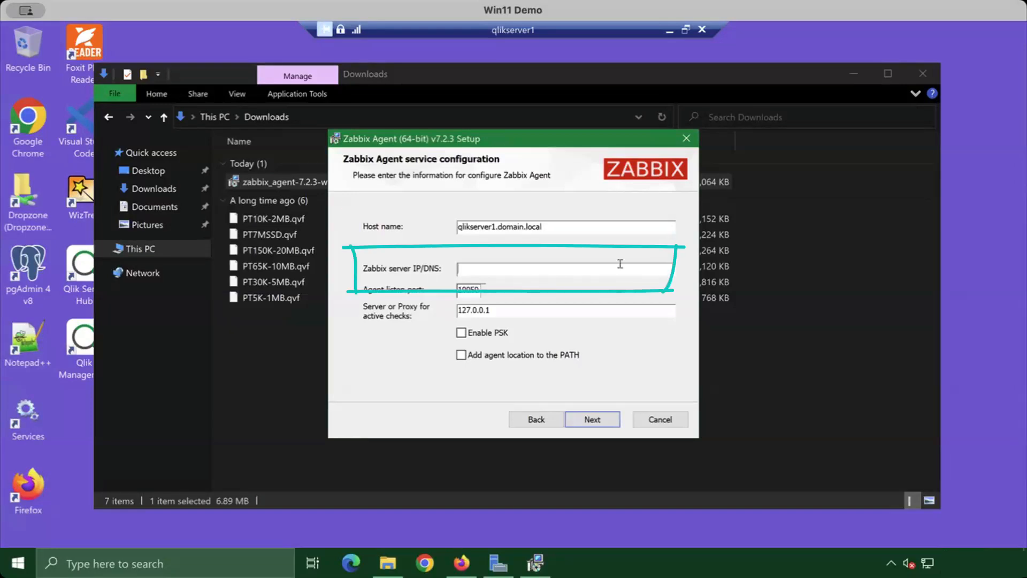
type("ubuntu01")
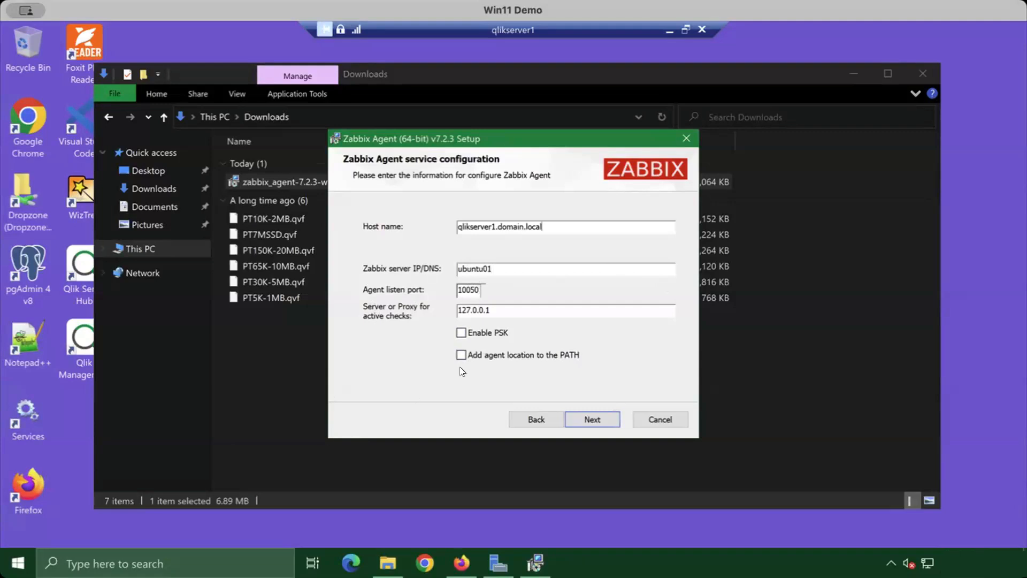
Complete the agent installation with its location added to the PATH, and check the Zabbix Agent service in Computer Management
left_click(558, 357)
left_click(592, 418)
left_click(592, 418)
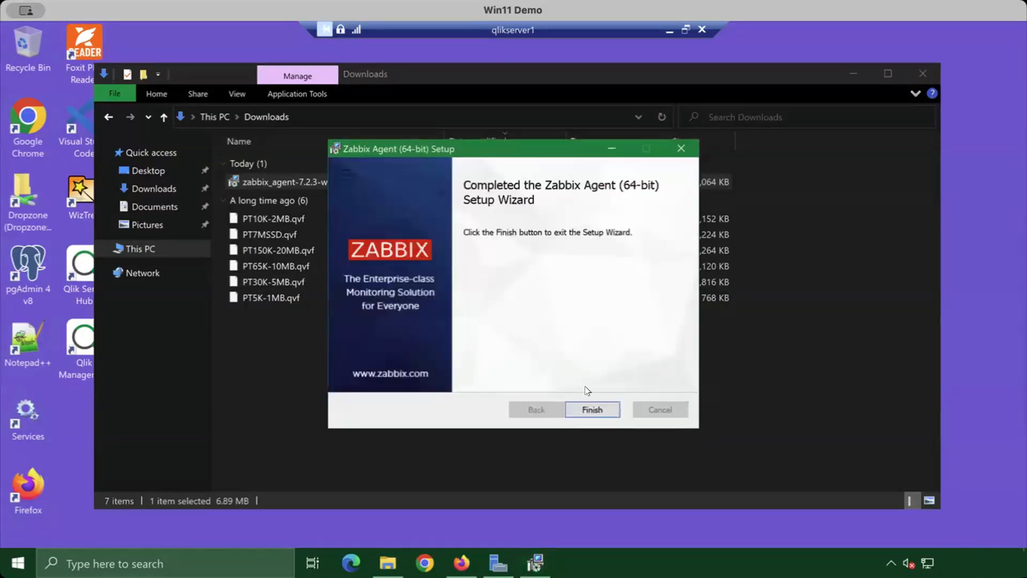
left_click(592, 409)
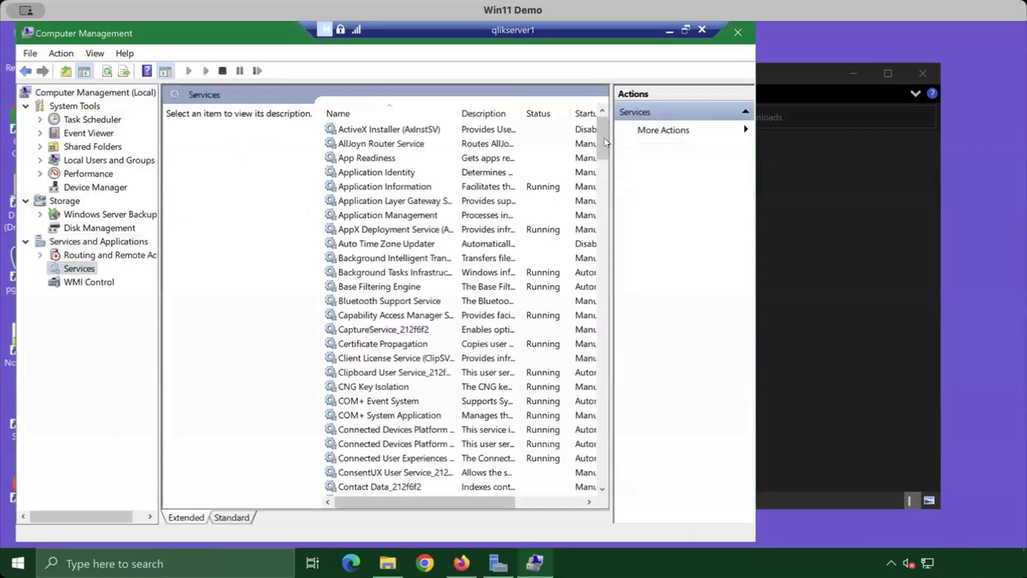
scroll(437, 482, "down", 20)
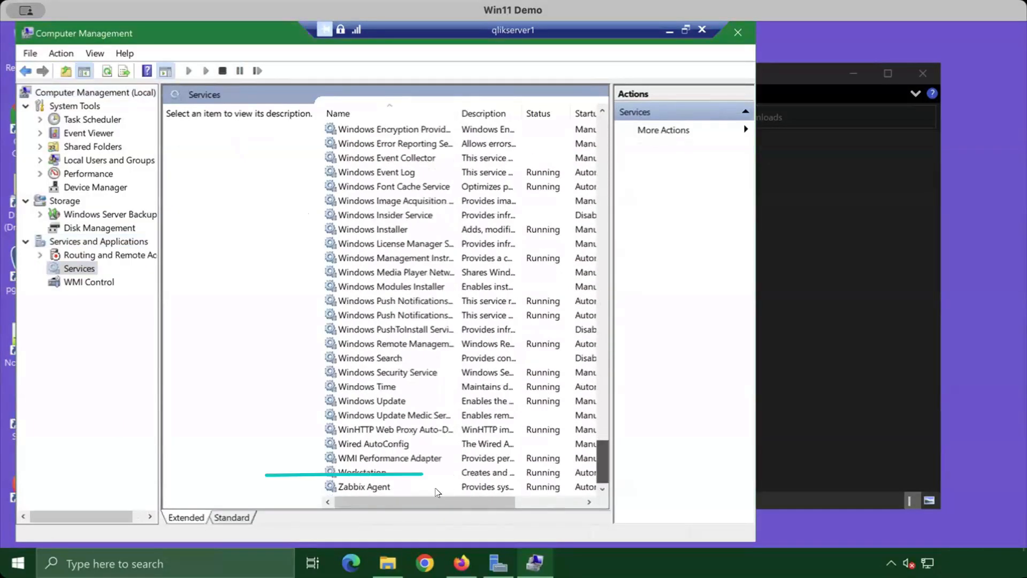
left_click(367, 486)
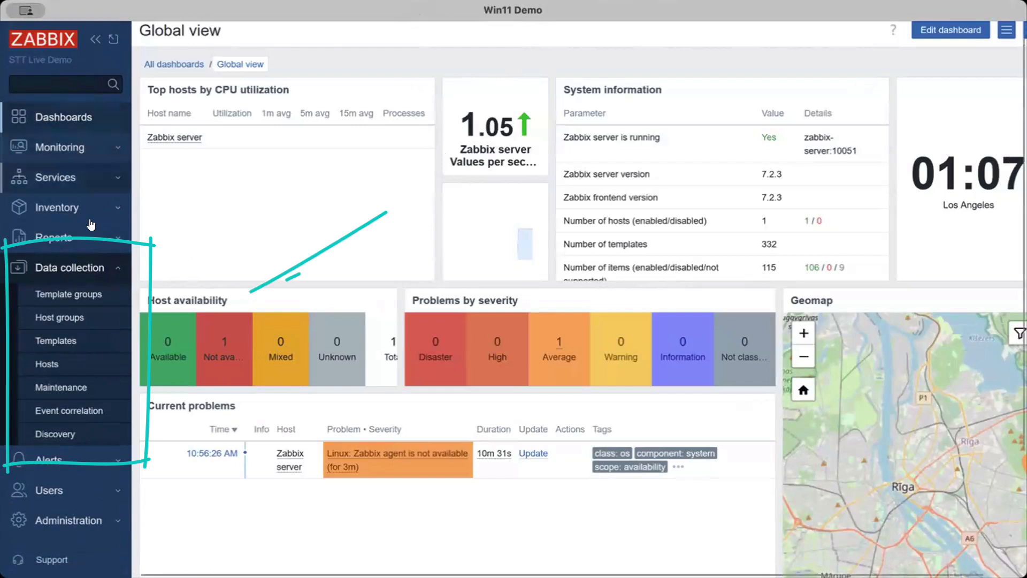
In the Zabbix web interface, start a new host named qlikserver1.domain.local with the visible name QS - Central
left_click(80, 368)
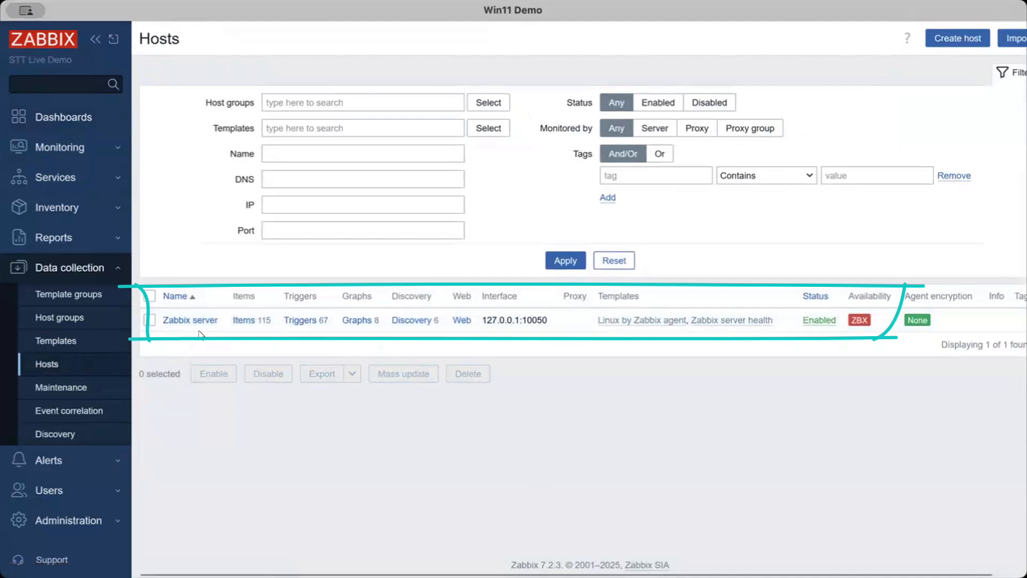
mouse_move(862, 322)
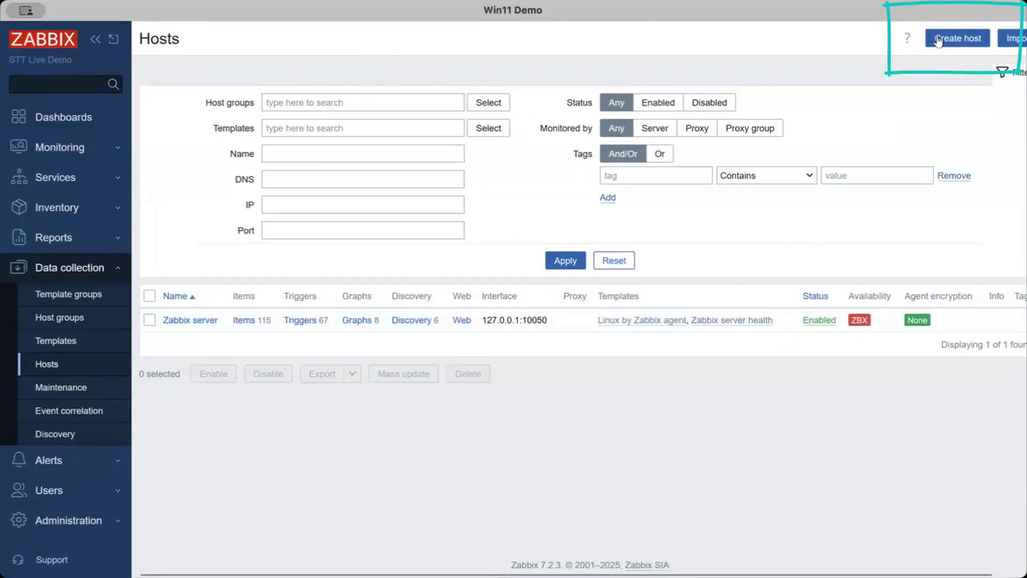
left_click(969, 43)
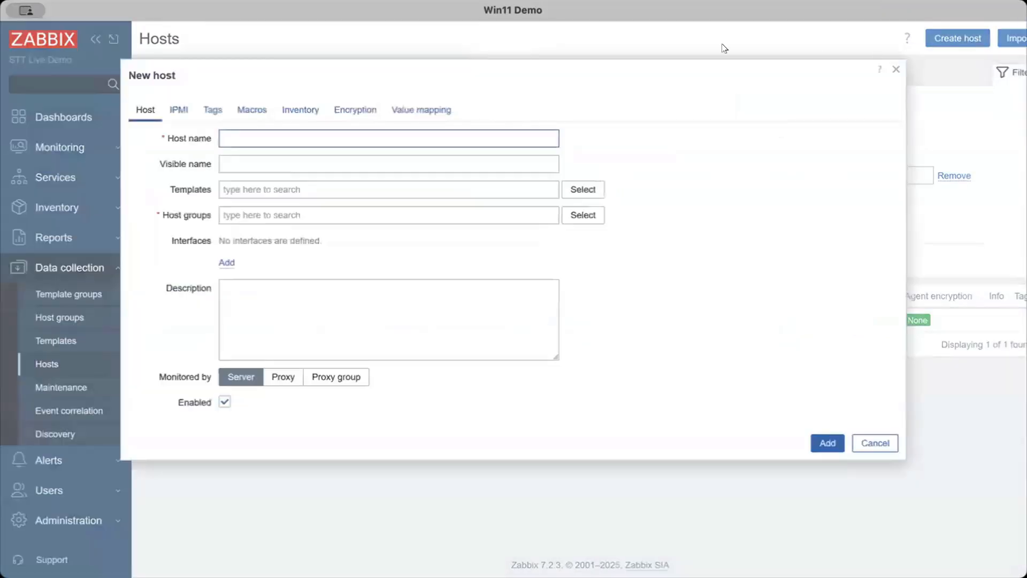
type("qlikserver1.doma")
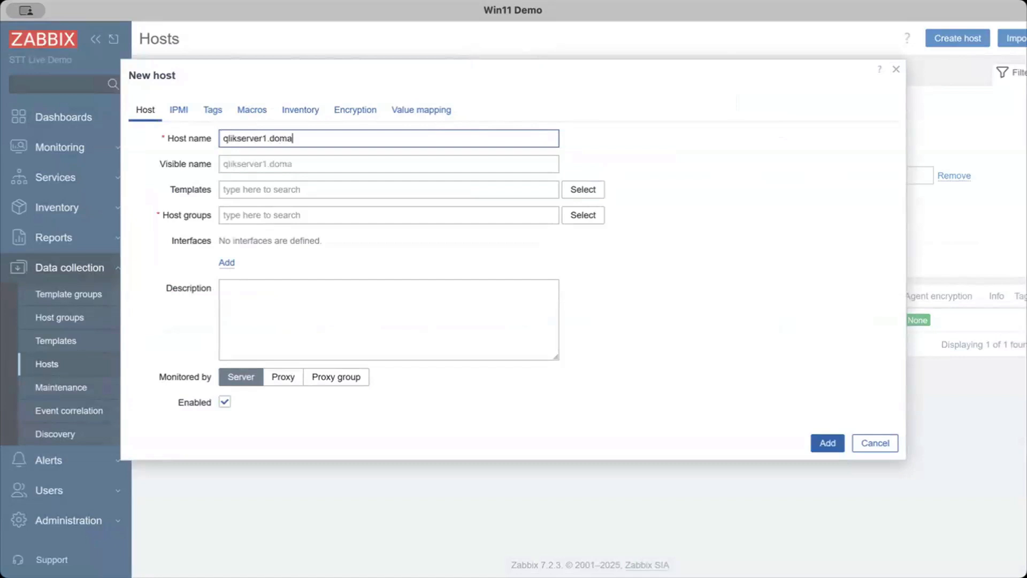
type("in.local")
key("Tab")
type("QS - Ce")
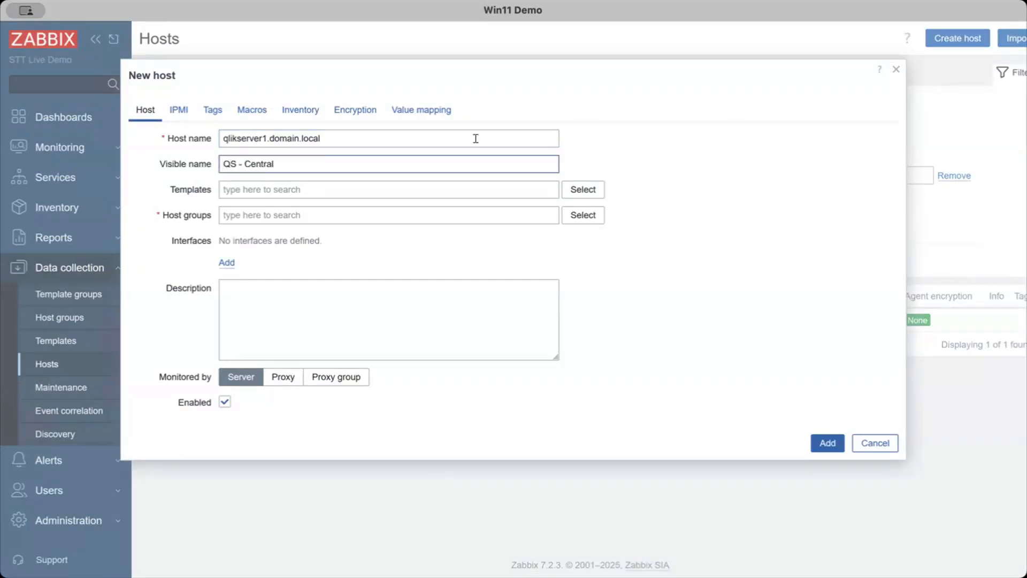
Assign the Windows by Zabbix agent template and the Virtual machines host group to the new host
left_click(271, 190)
type("window")
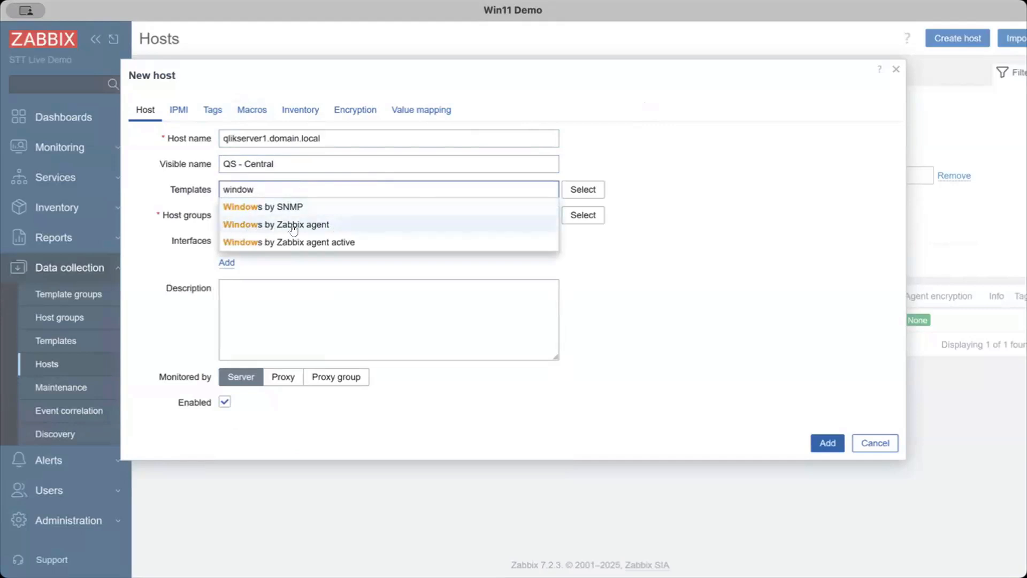
left_click(392, 224)
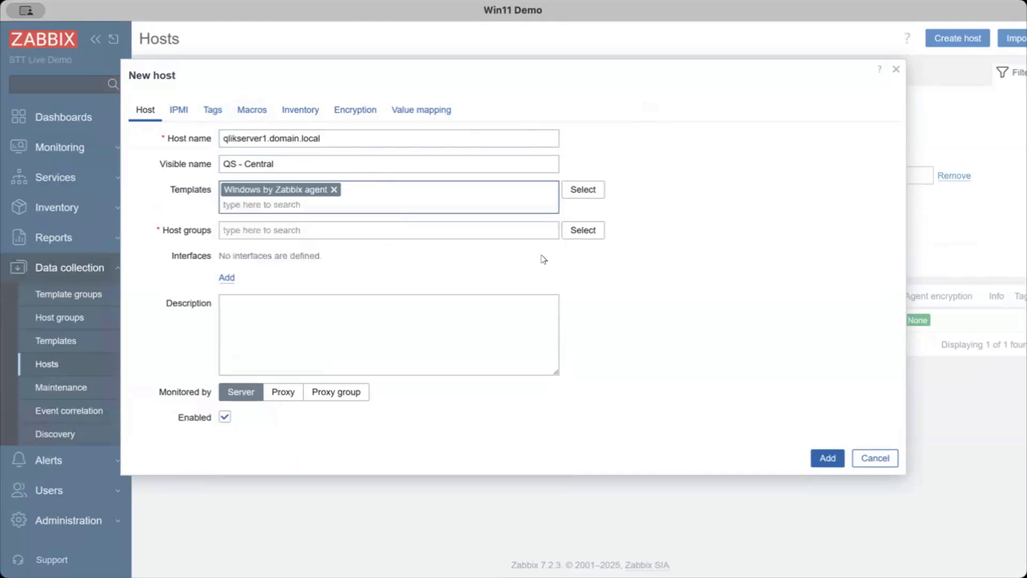
left_click(752, 214)
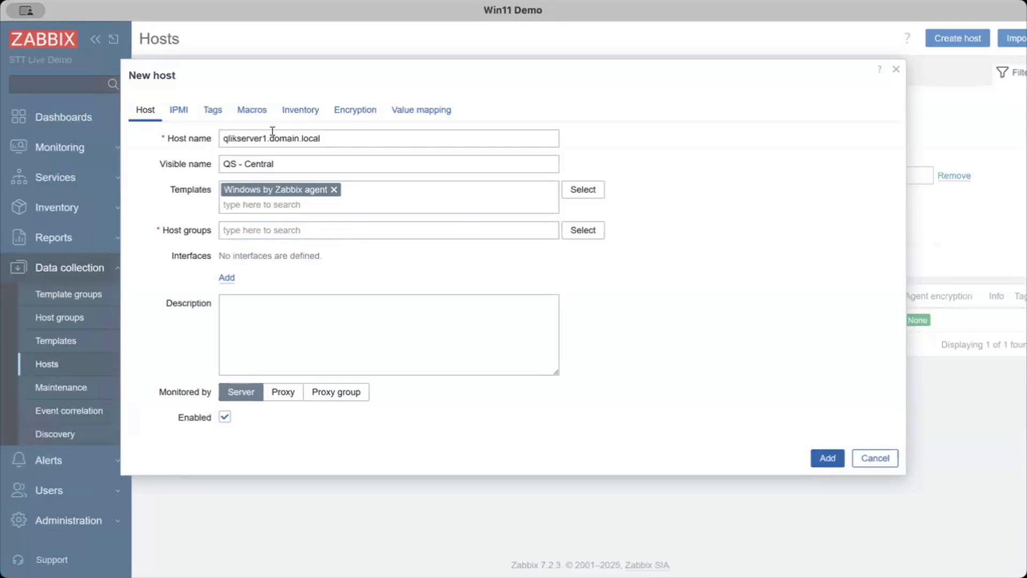
left_click(172, 234)
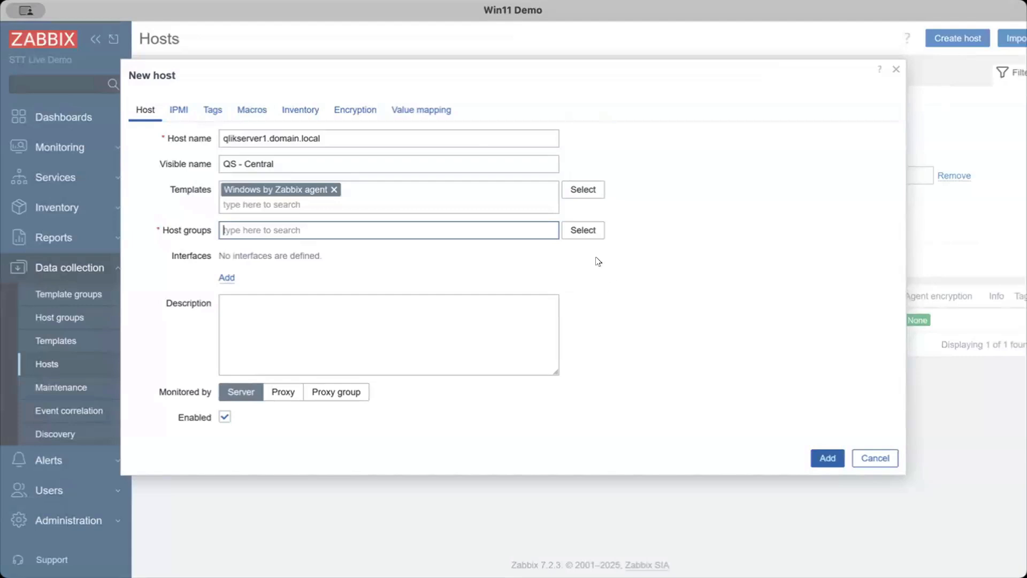
left_click(573, 234)
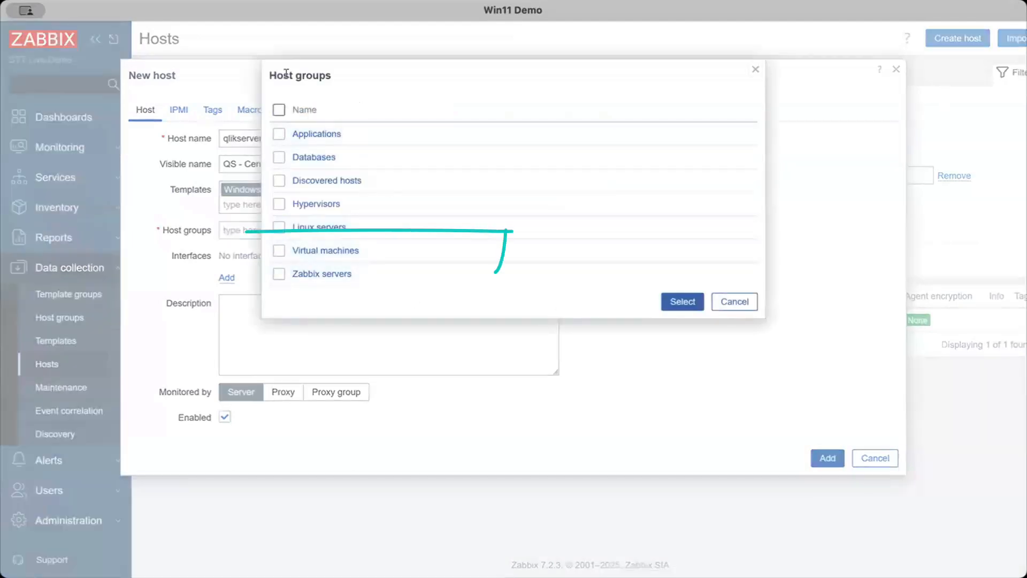
left_click(343, 252)
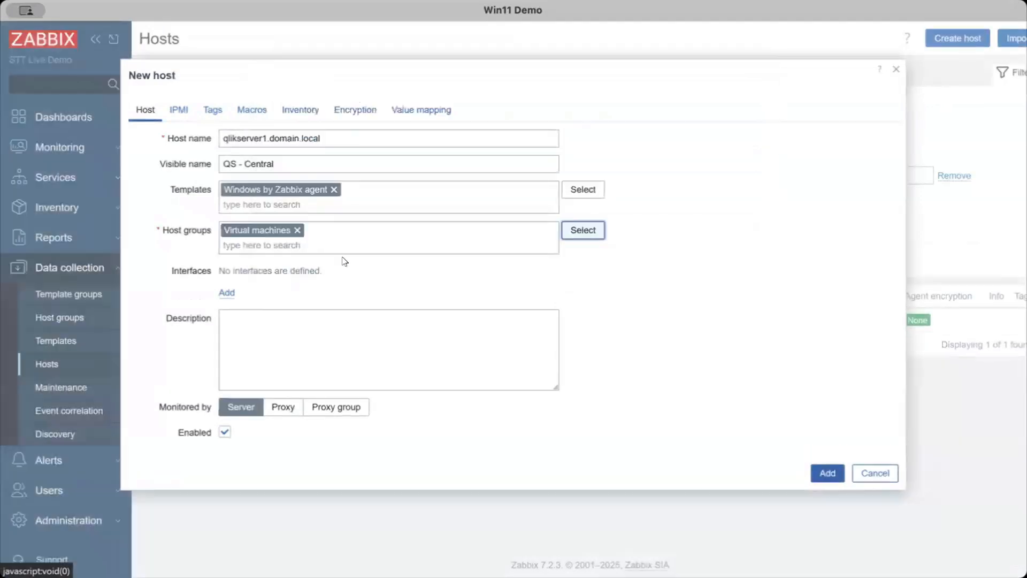
Add an Agent interface connecting by DNS to qlikserver1.domain.local, and describe the host as Qlik Sense Central Node
left_click(224, 293)
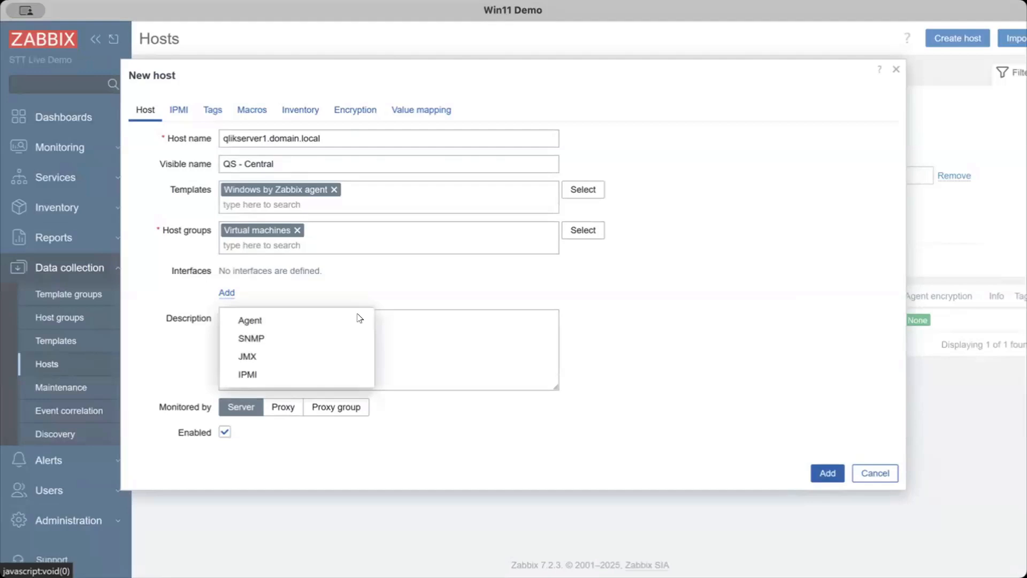
left_click(305, 321)
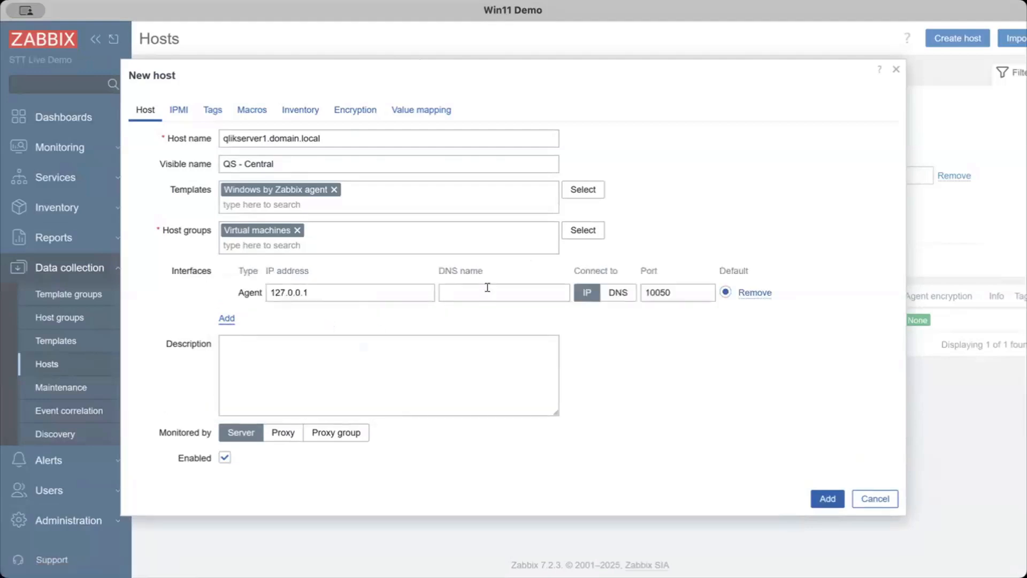
left_click(487, 288)
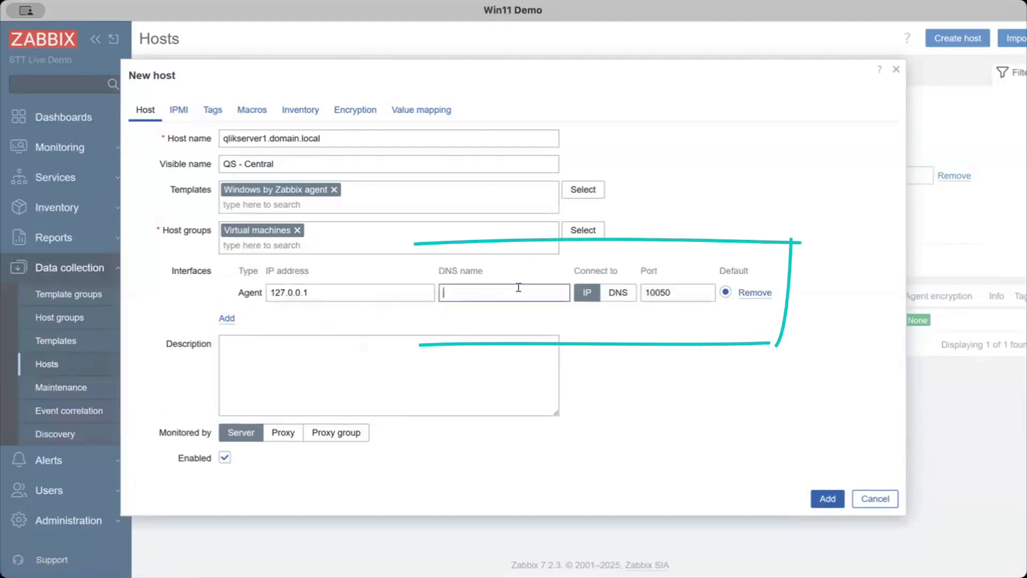
type("qlik")
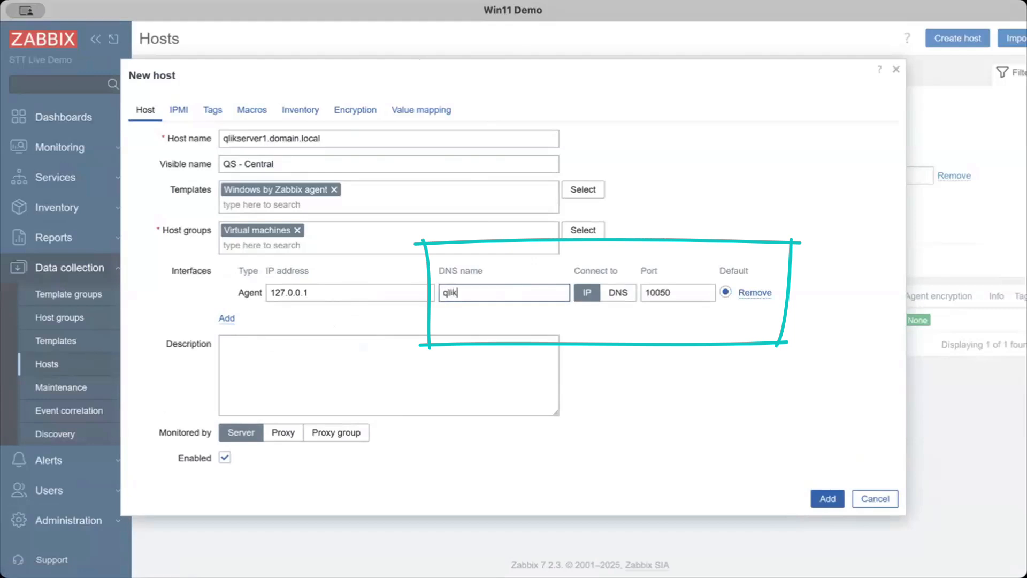
type("server1.domain.local")
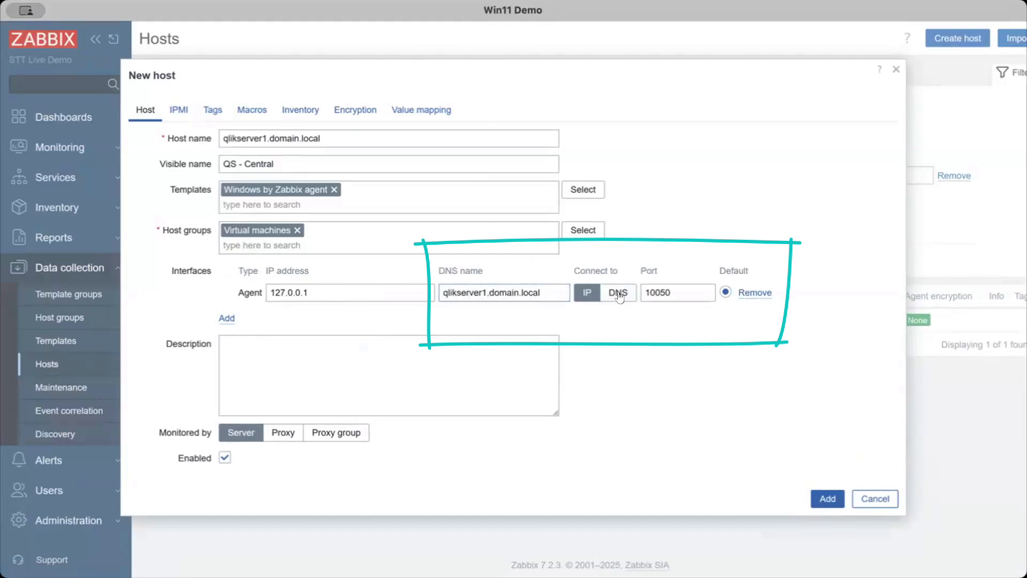
left_click(618, 297)
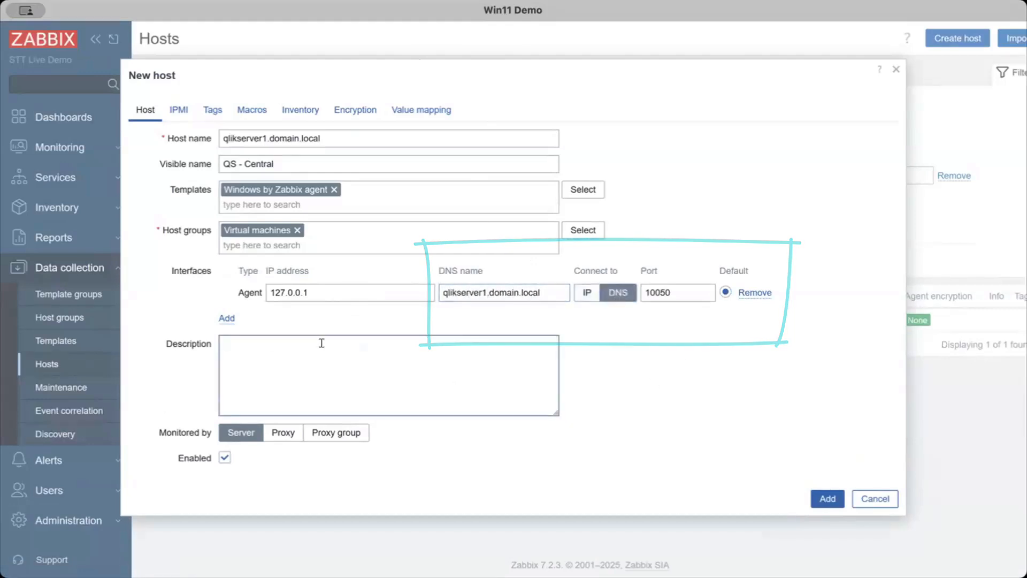
left_click(288, 358)
type("Qlik Sense Central Node")
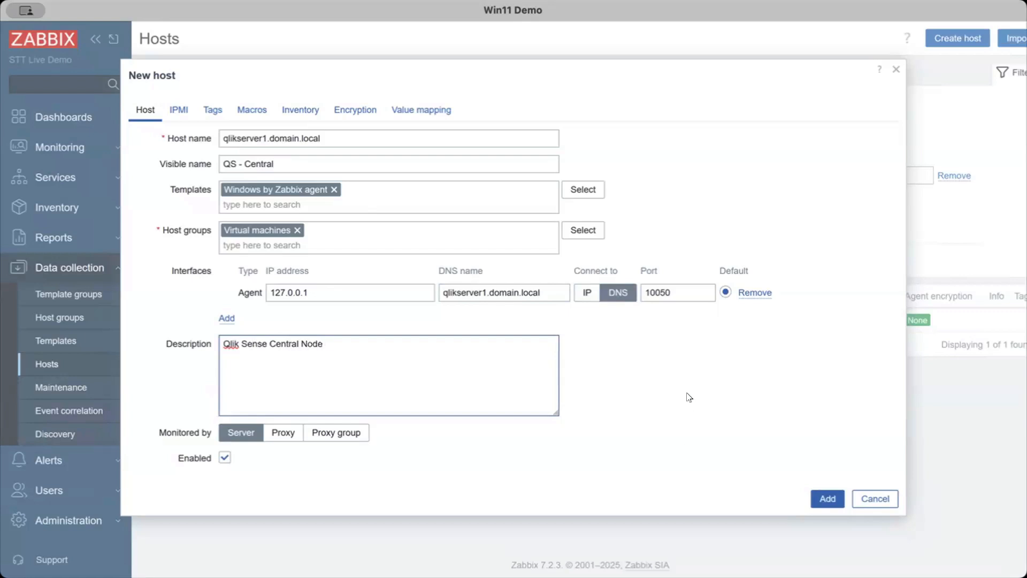
Save the QS - Central host, and clone it as qlikserver2.domain.local with the visible name QS - Scheduler
left_click(827, 499)
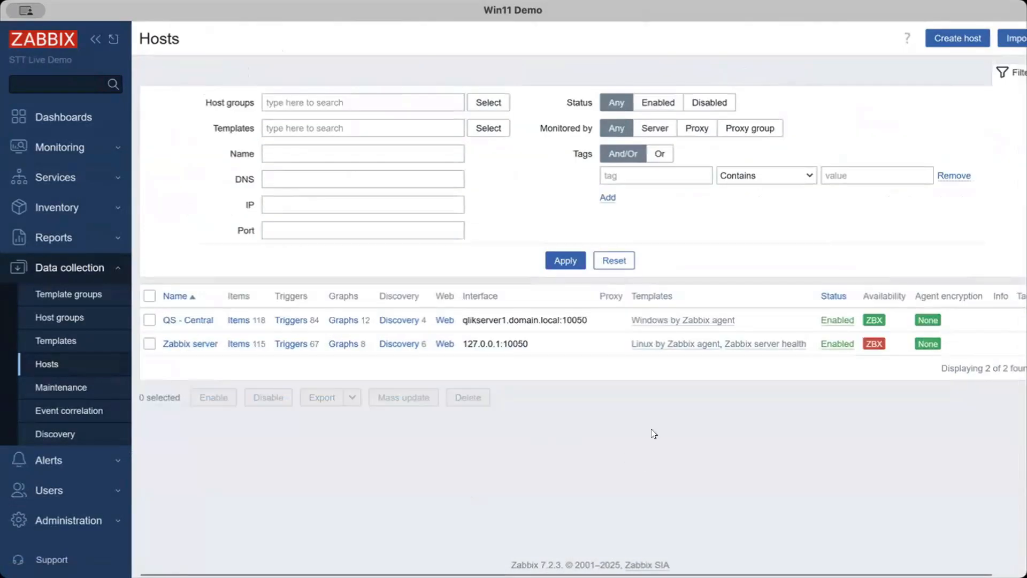
left_click(182, 321)
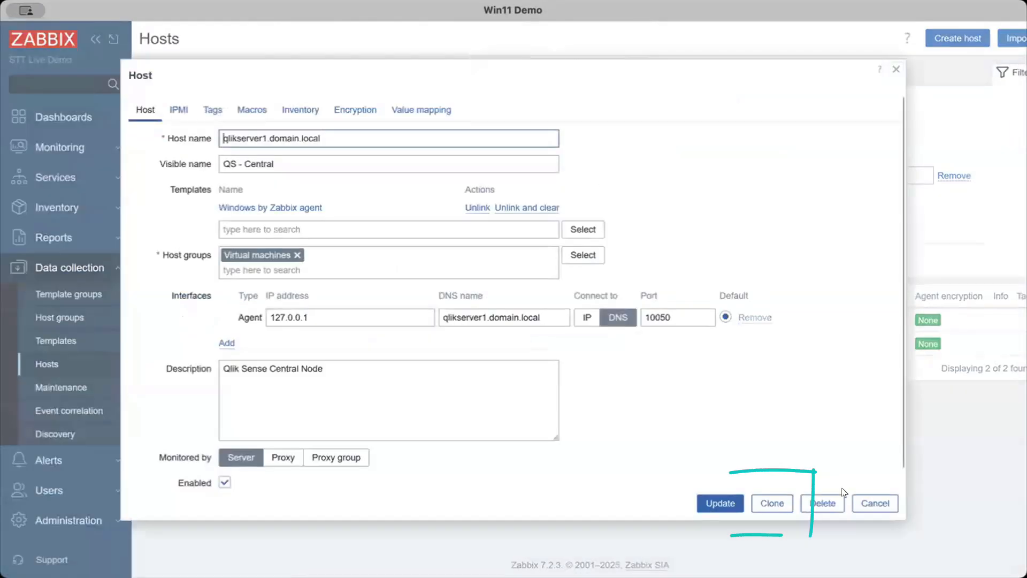
left_click(773, 504)
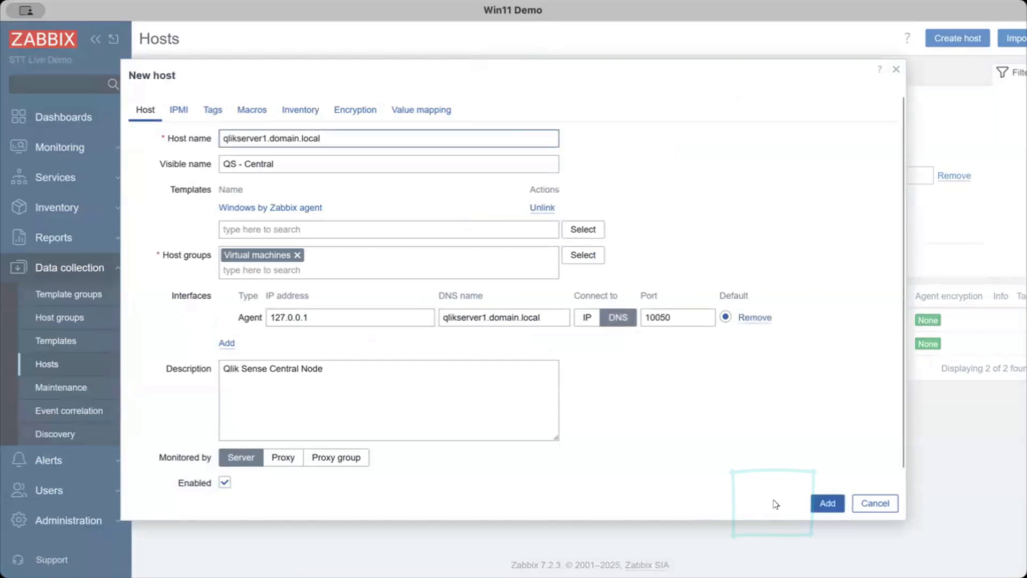
left_click(266, 137)
key("BackSpace")
type("2")
double_click(259, 163)
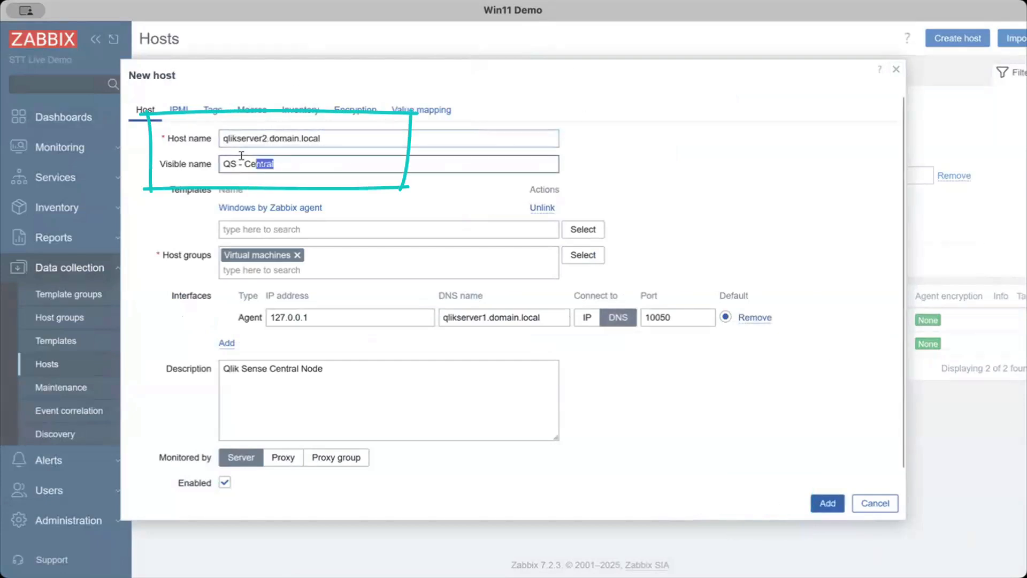
type("Scheduler")
left_click(132, 188)
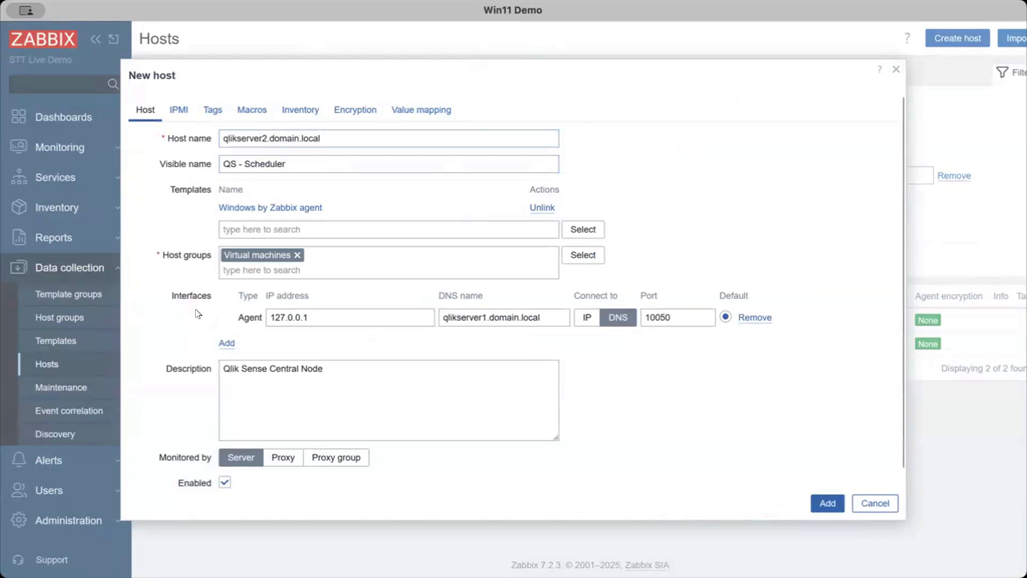
Set the clone's agent DNS name to qlikserver2.domain.local and its description to Qlik Sense Scheduler Node, and add the host
left_click(487, 317)
key("BackSpace")
type("2")
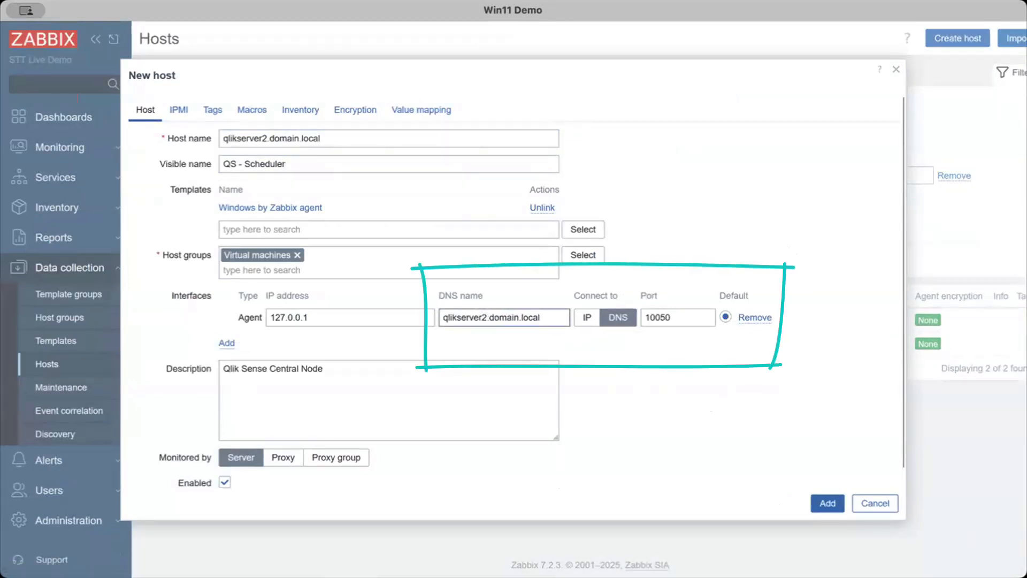
left_click_drag(362, 397, 267, 369)
type("Scheduler Node")
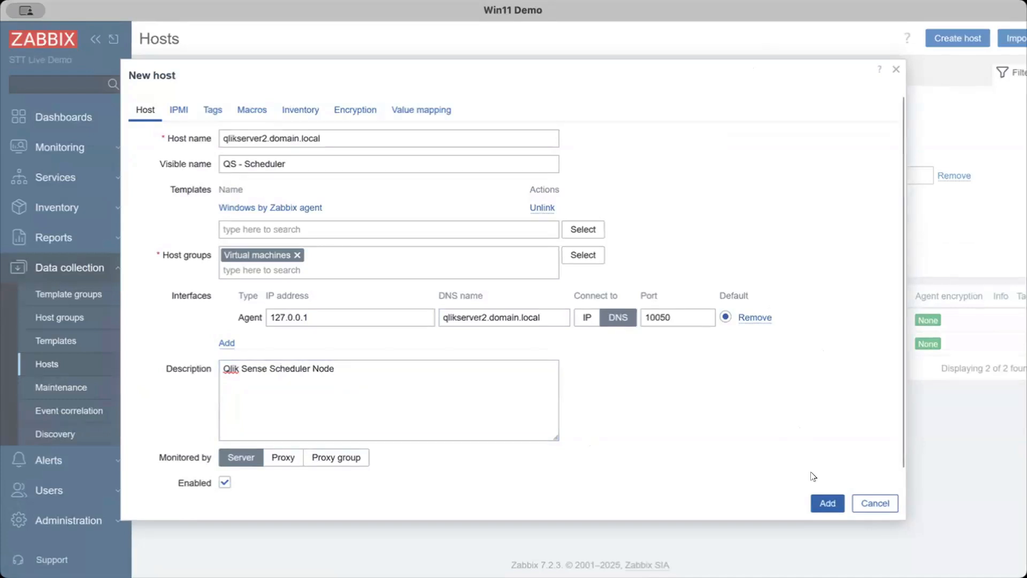
left_click(828, 503)
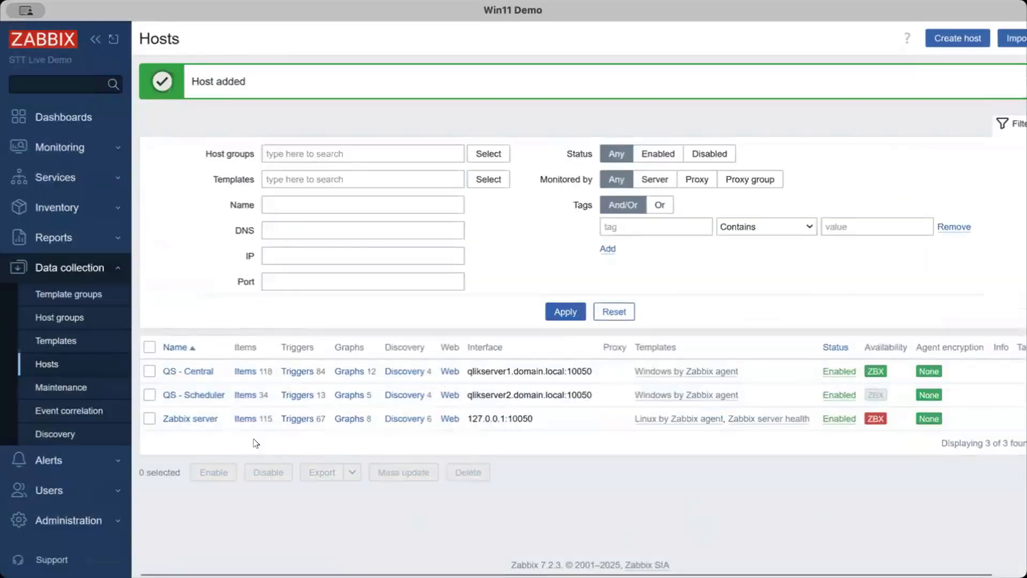
Clone the QS - Scheduler host as qlikserver3.domain.local with the visible name QS - Consumer
left_click(184, 394)
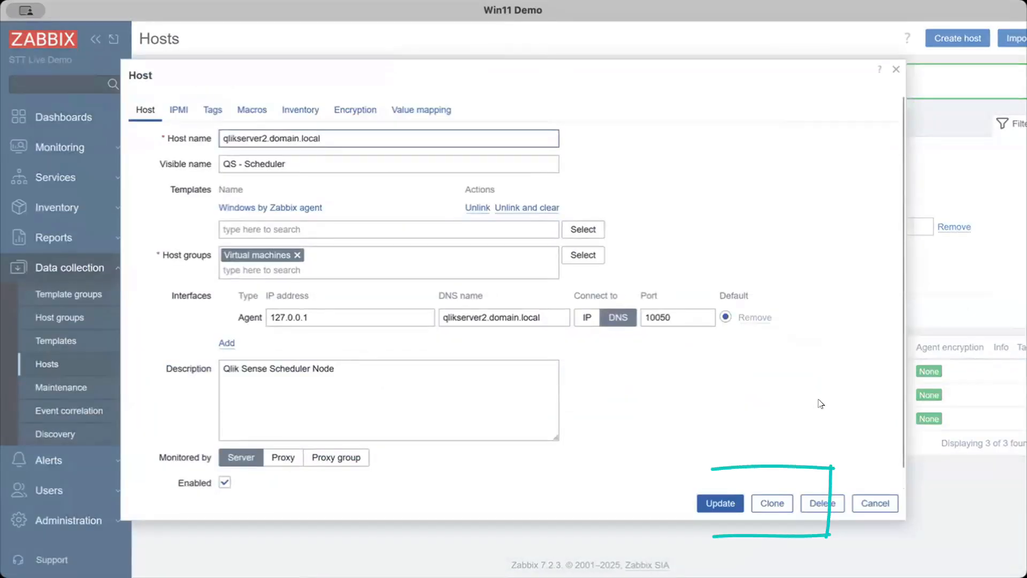
left_click(778, 502)
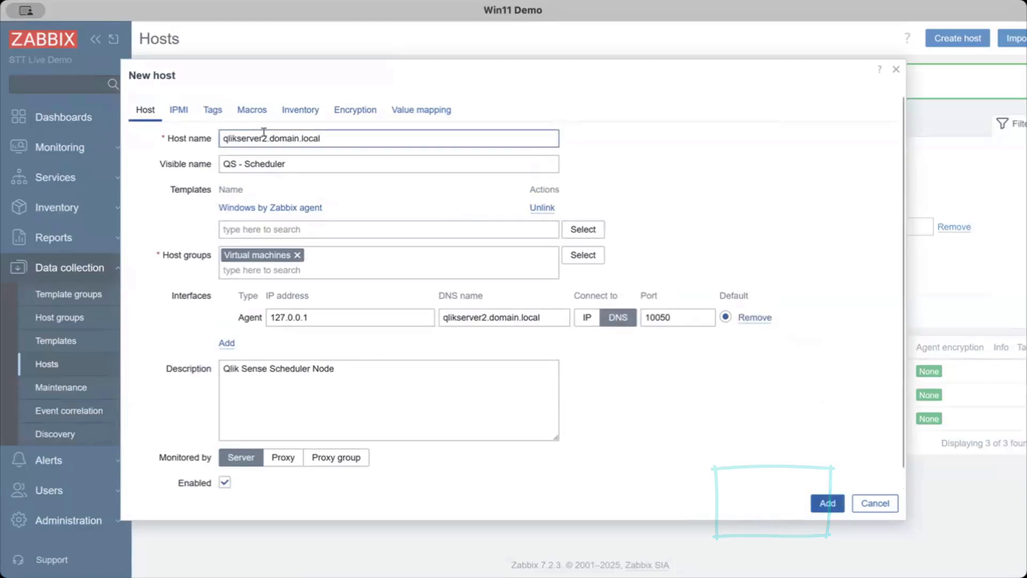
double_click(265, 164)
type("Consumer")
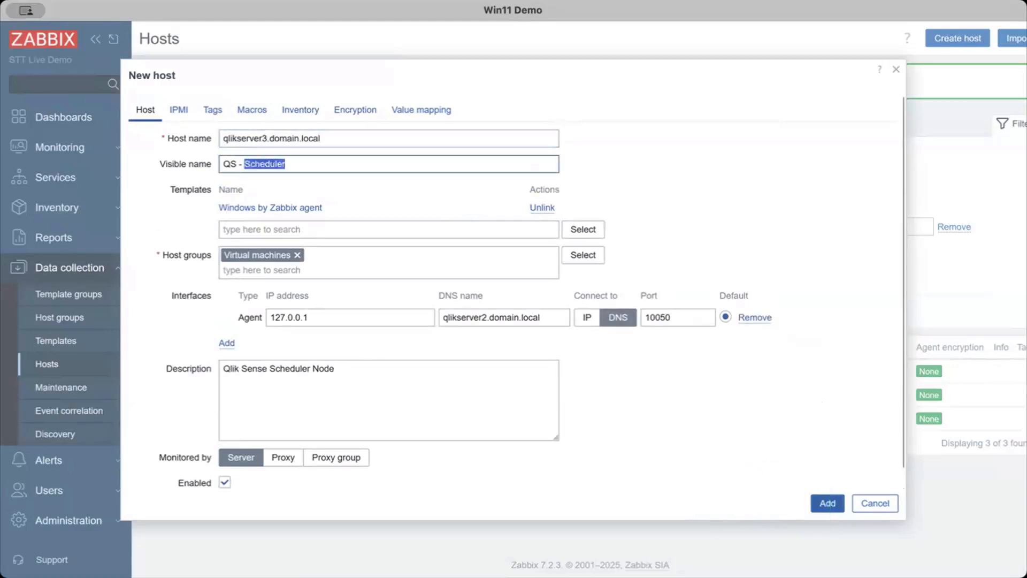
Set the new clone's agent DNS name to qlikserver3.domain.local and its description to Qlik Sense Consumer Node, and add the host
left_click(484, 315)
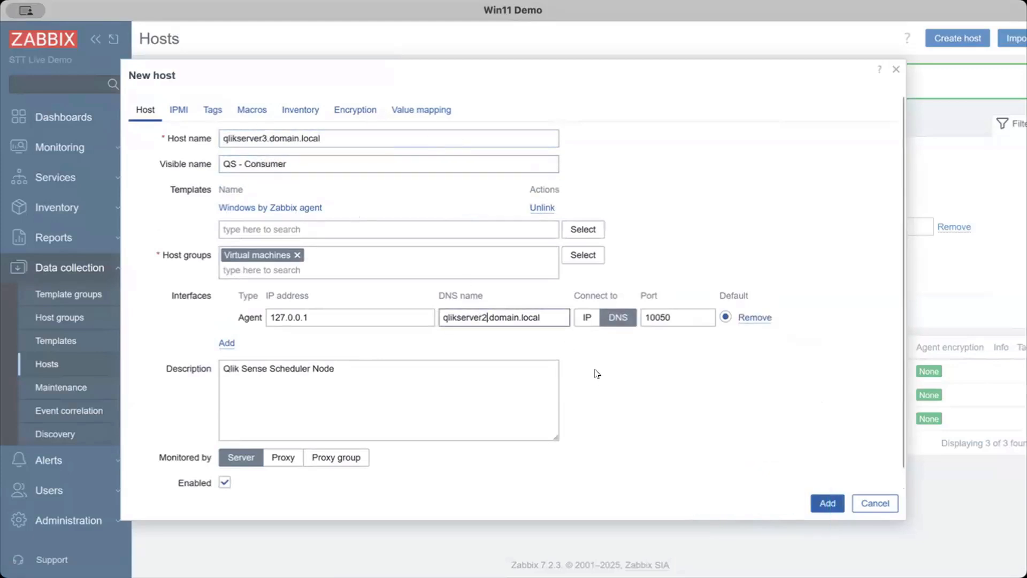
double_click(283, 368)
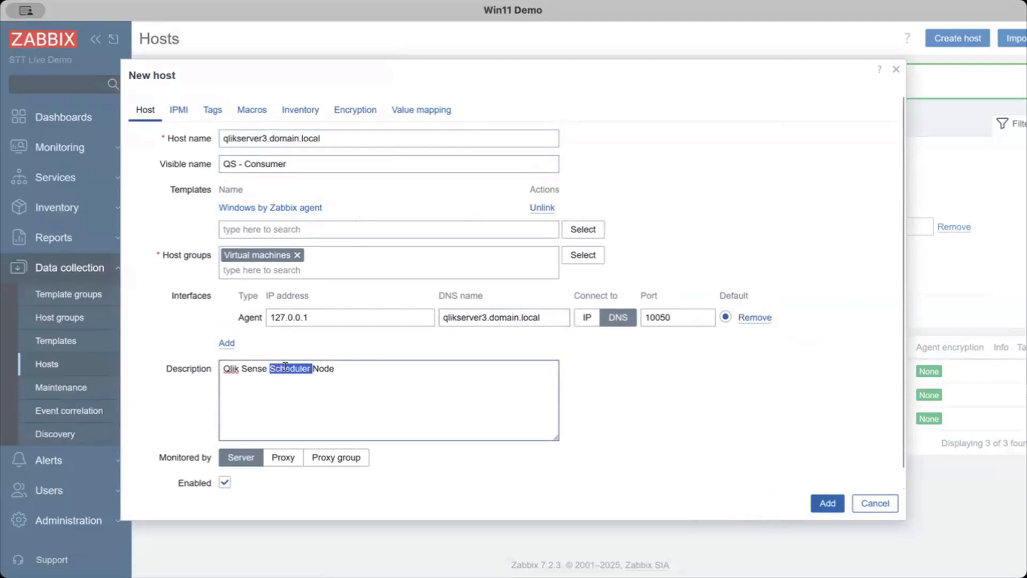
type("Consumer")
left_click(826, 502)
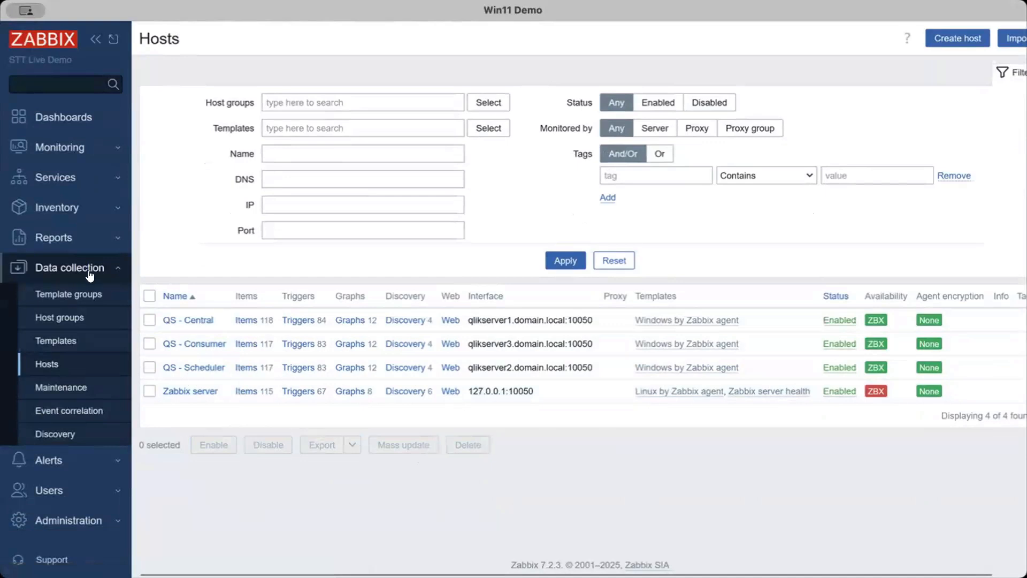
Start a template import from the file zbx_qsefw_templates.yaml with update existing, create new and delete missing enabled
left_click(65, 343)
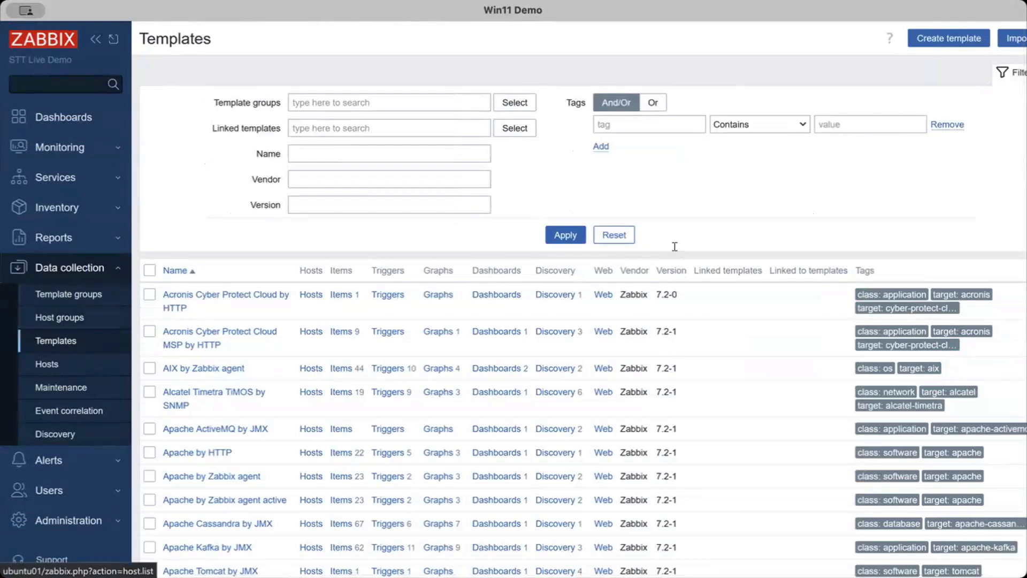
scroll(993, 42, "right", 1)
left_click(994, 39)
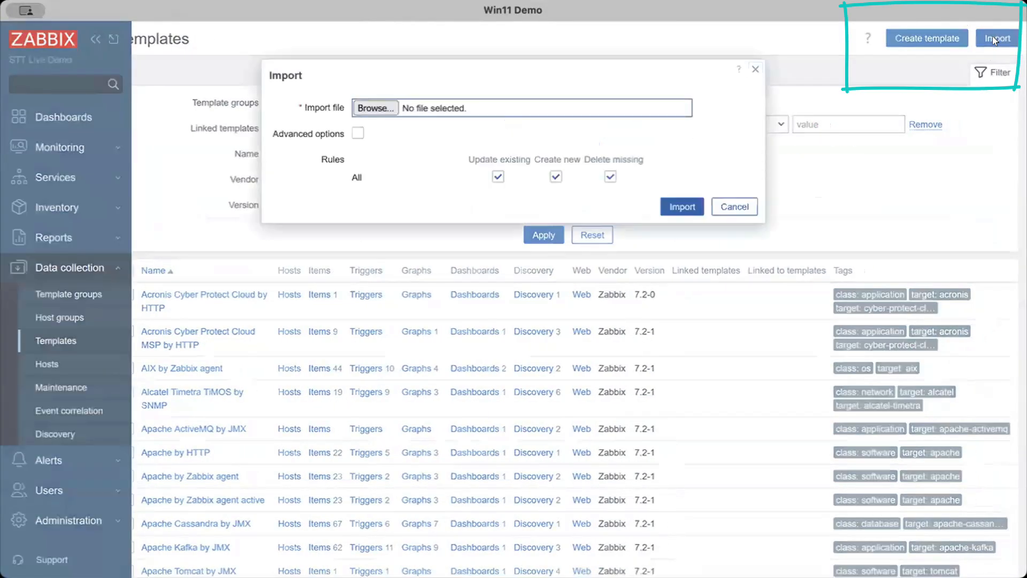
left_click(375, 108)
left_click(208, 229)
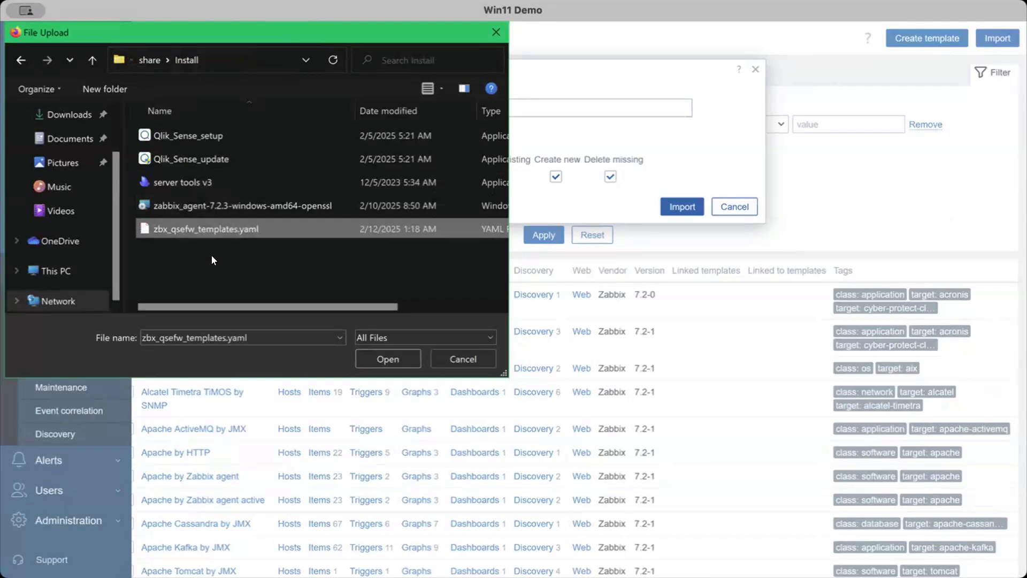
left_click(387, 359)
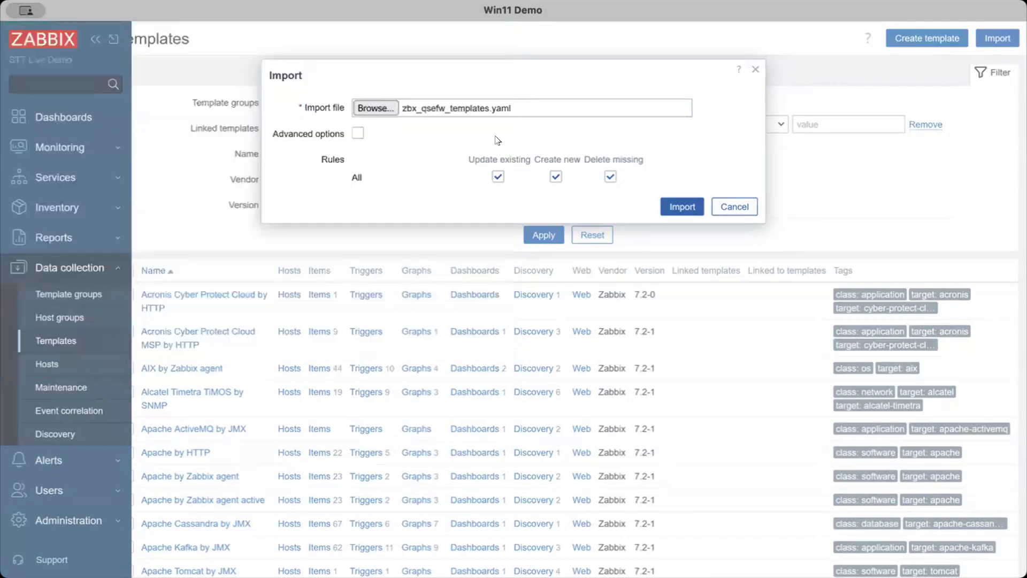
left_click(681, 208)
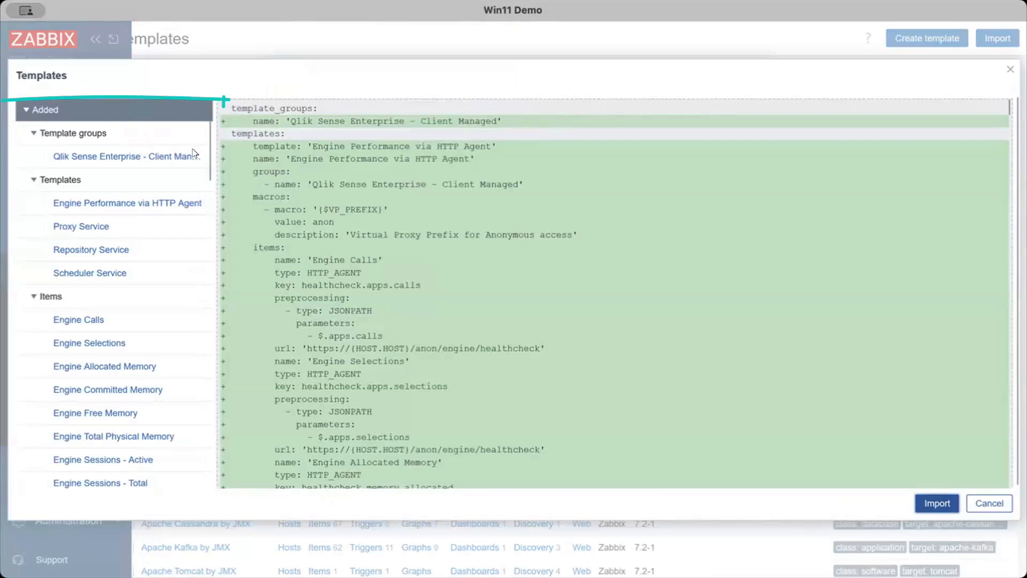
Review the template groups, templates, items, dashboards and graphs in the import preview, and complete the import
left_click(123, 156)
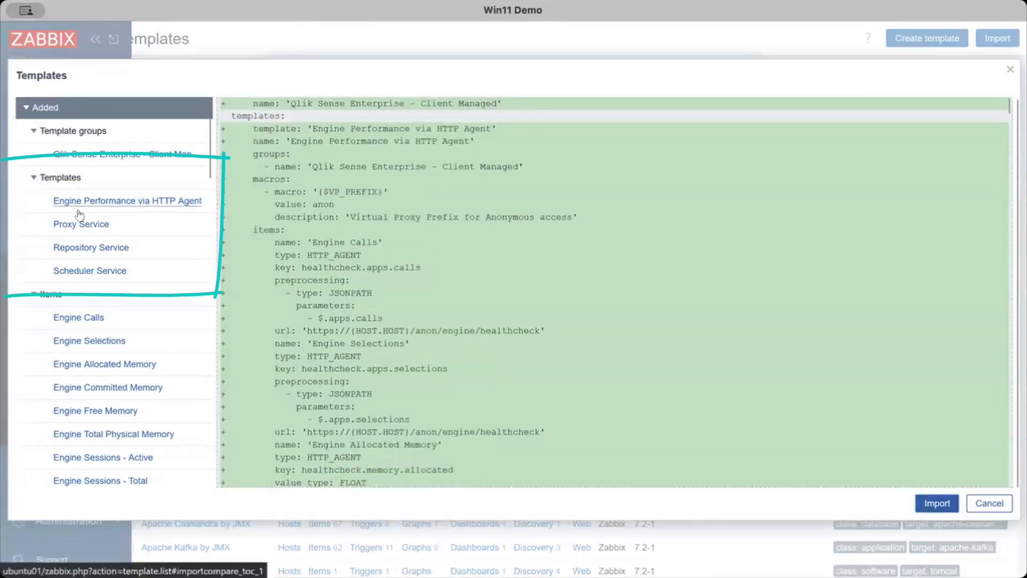
scroll(65, 232, "down", 2)
scroll(65, 232, "down", 10)
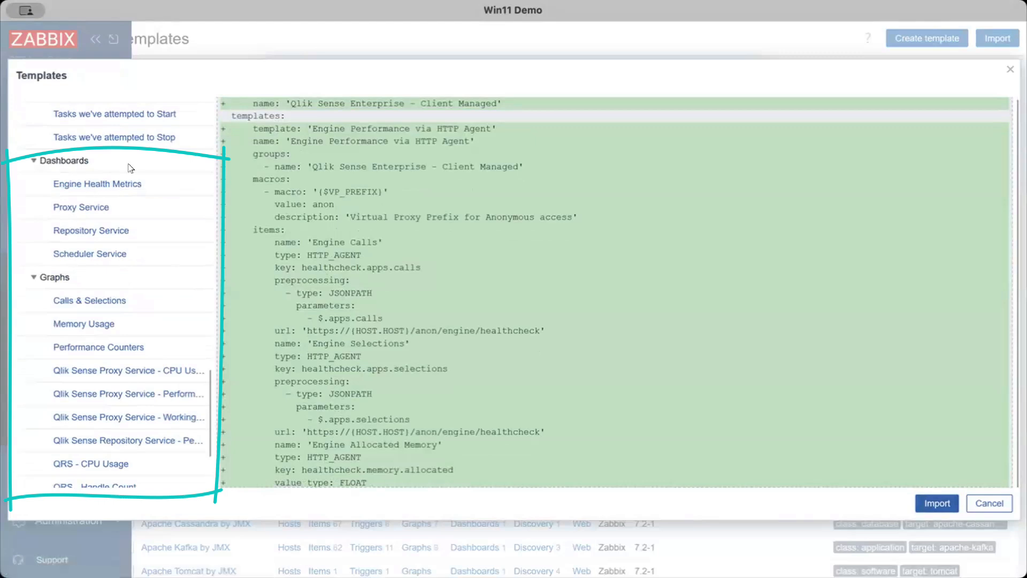
scroll(118, 369, "down", 1)
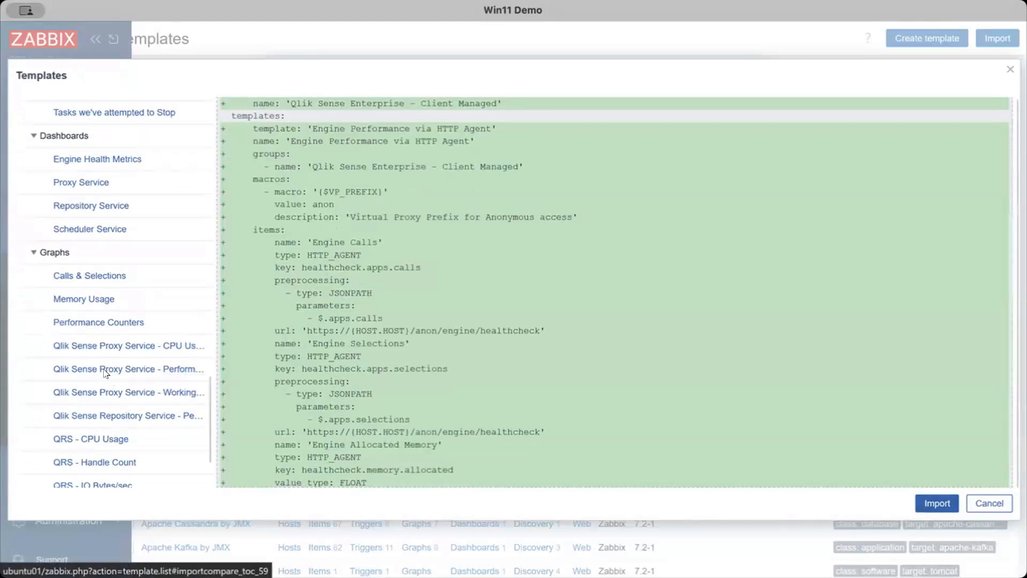
scroll(130, 418, "up", 10)
scroll(129, 417, "up", 10)
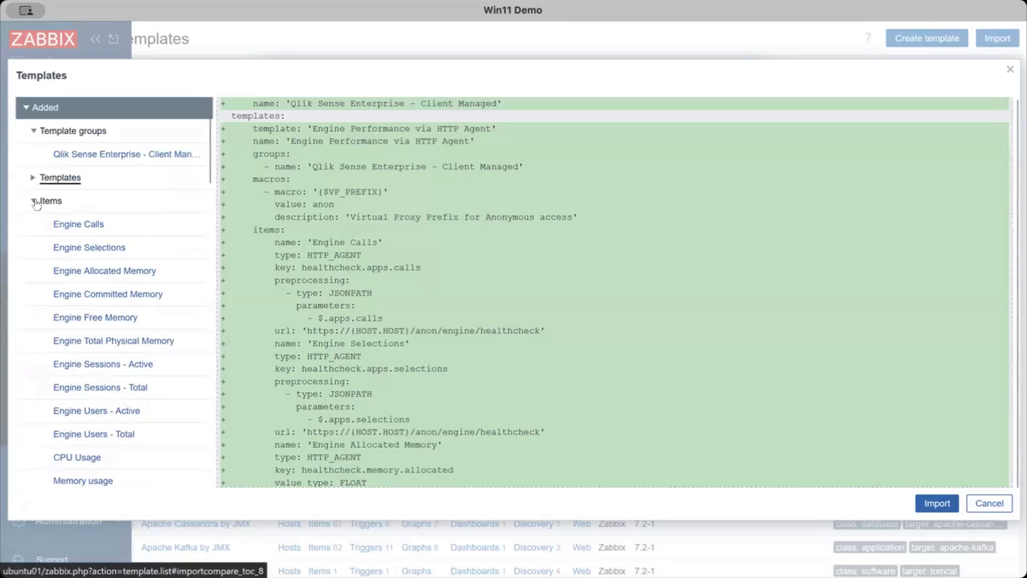
left_click(33, 198)
left_click(33, 179)
left_click(937, 503)
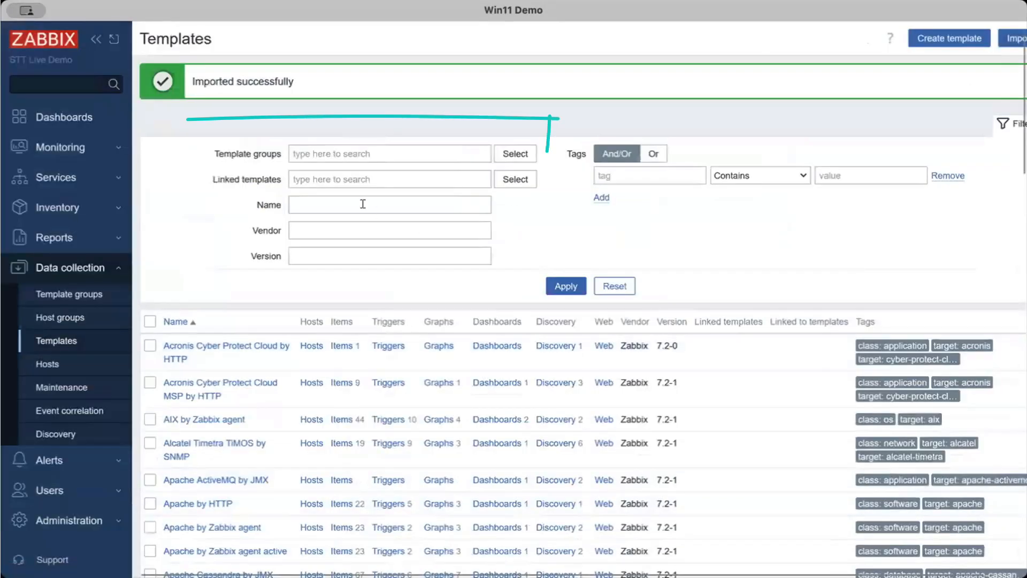
Filter the template list by the Qlik Sense Enterprise - Client Managed template group
left_click(367, 154)
type("qlik")
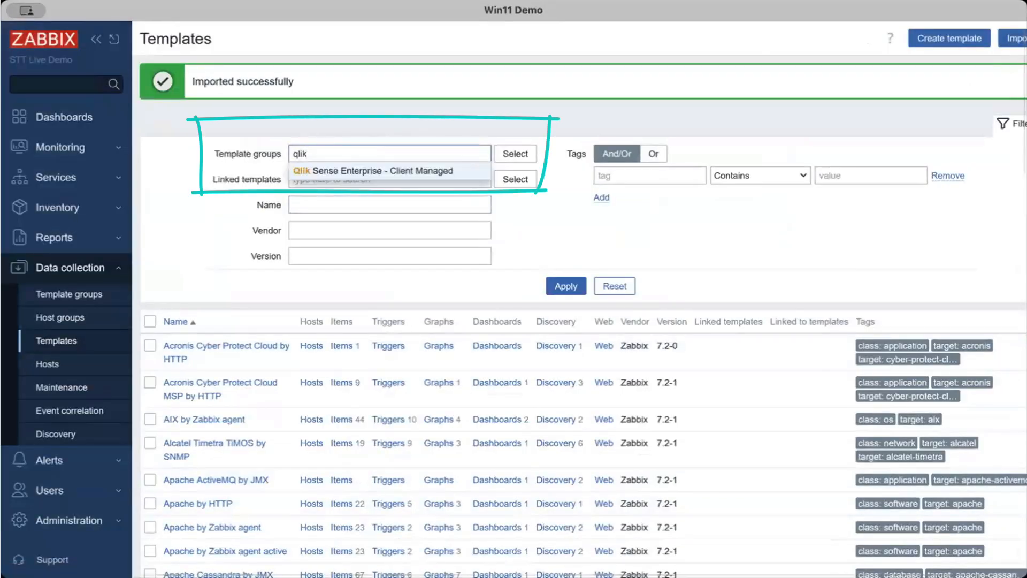
left_click(376, 169)
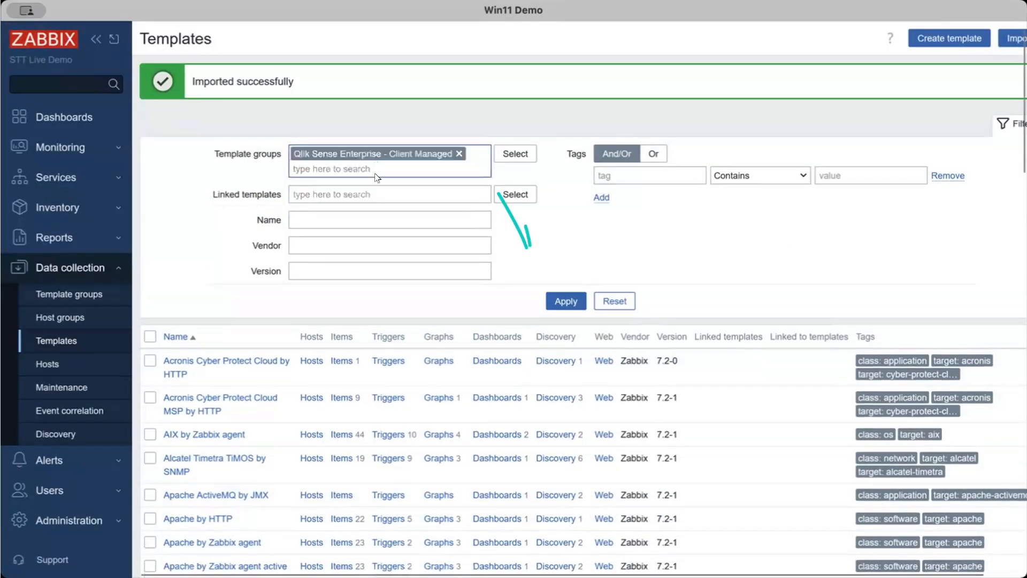
left_click(566, 301)
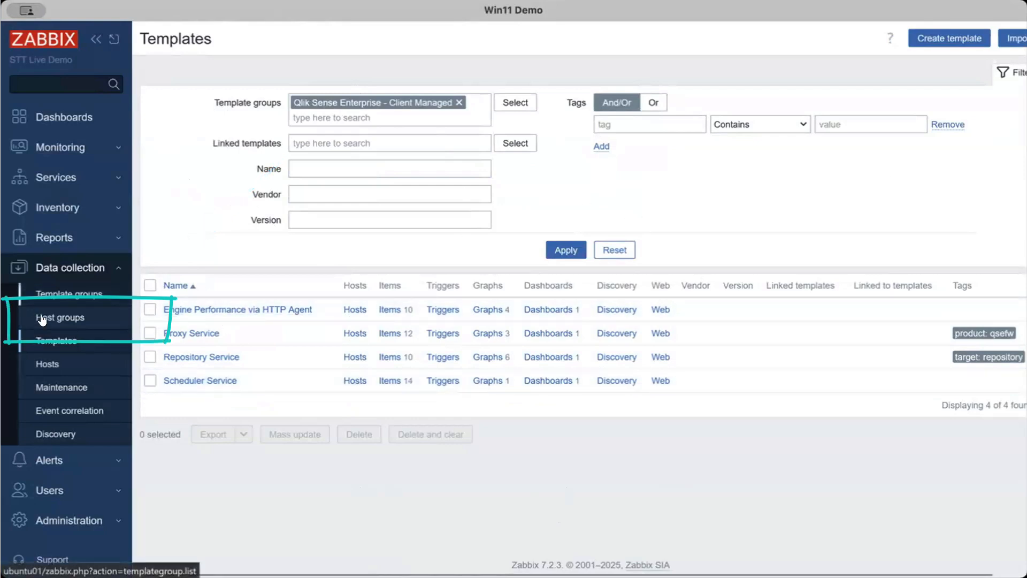
Mass-update all hosts in the Virtual machines group, linking the Engine Performance via HTTP Agent, Proxy Service, Repository Service and Scheduler Service templates
left_click(48, 317)
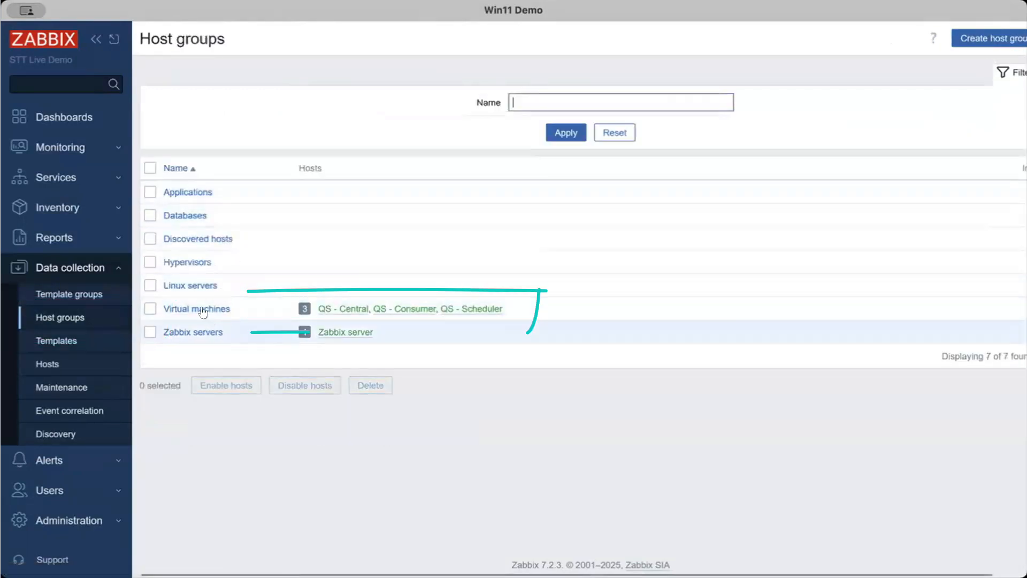
left_click(303, 309)
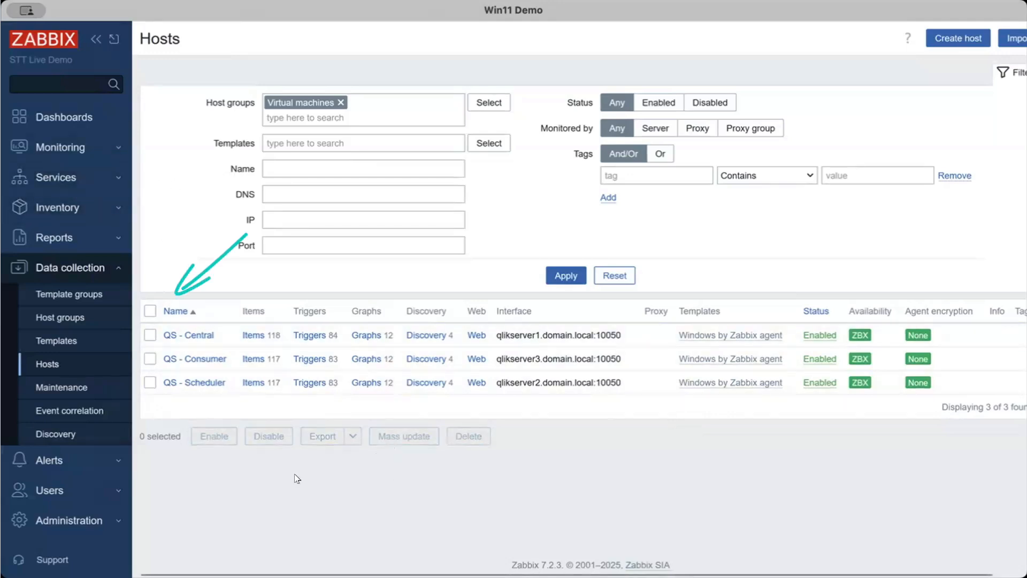
left_click(149, 312)
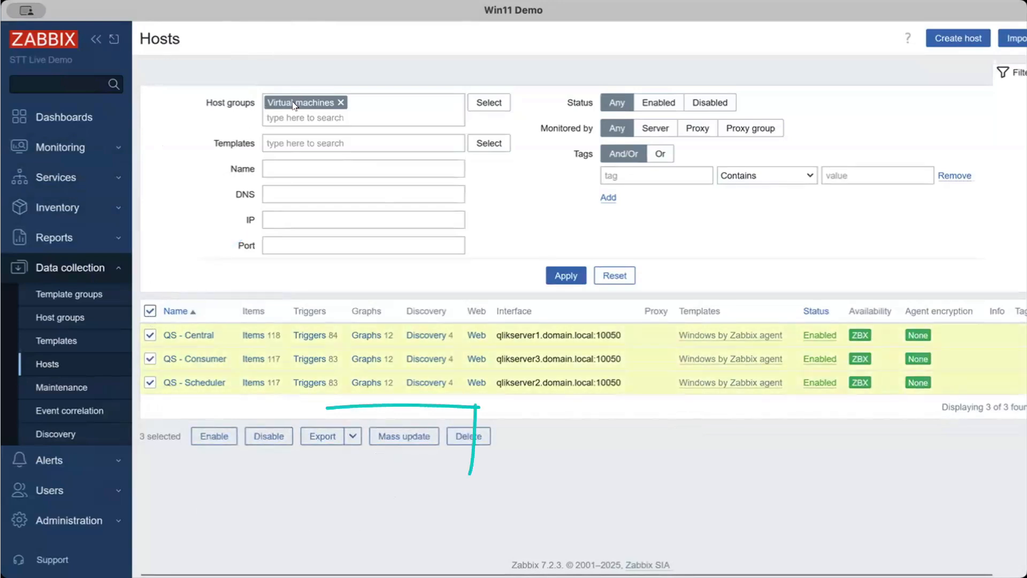
left_click(405, 436)
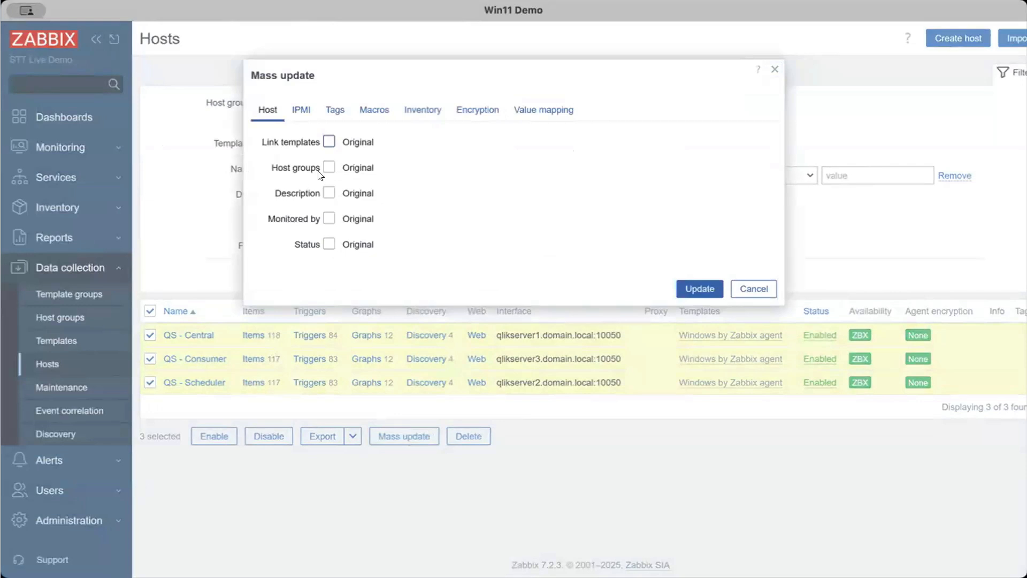
left_click(329, 142)
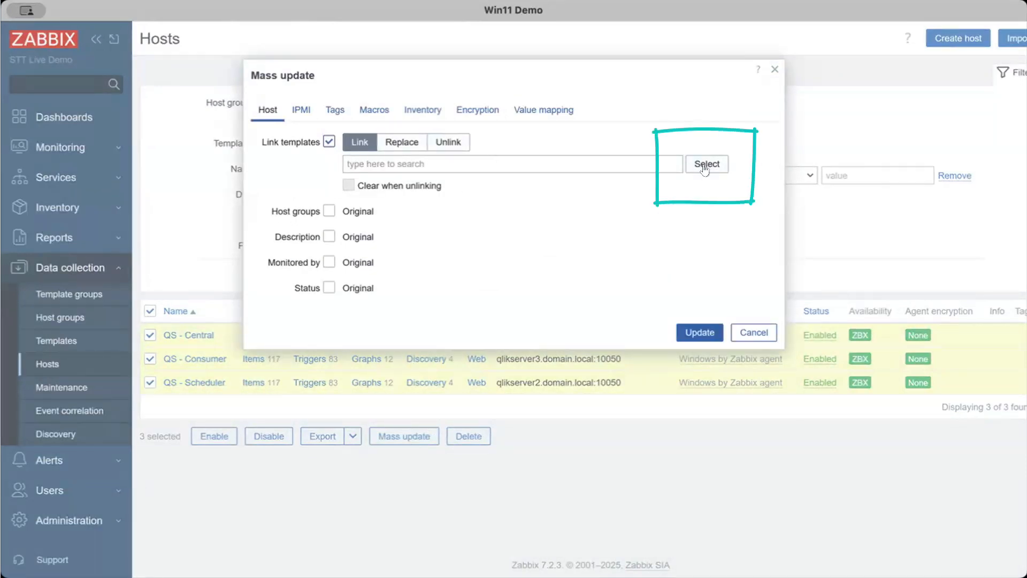
left_click(705, 165)
left_click(279, 143)
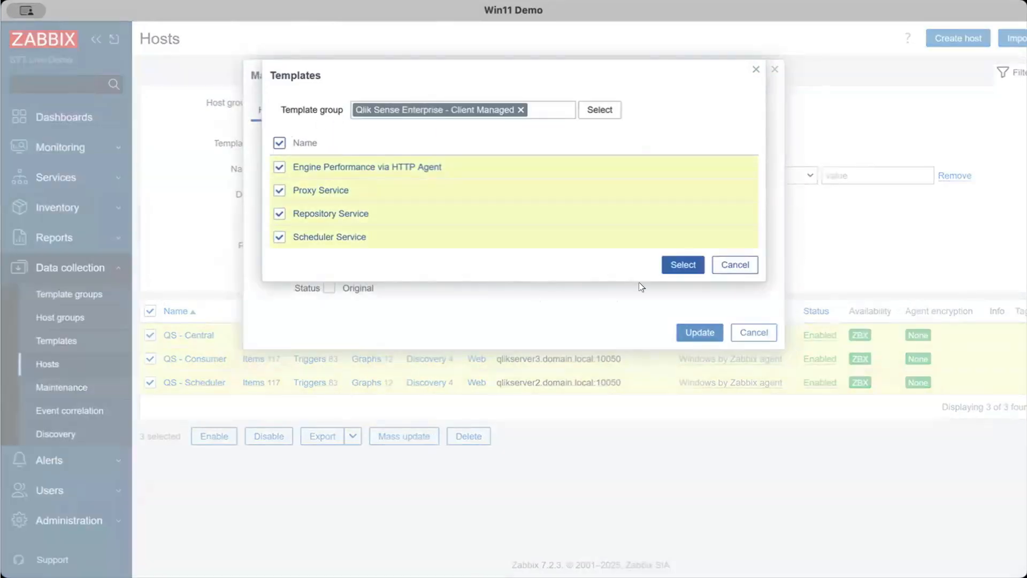
left_click(680, 264)
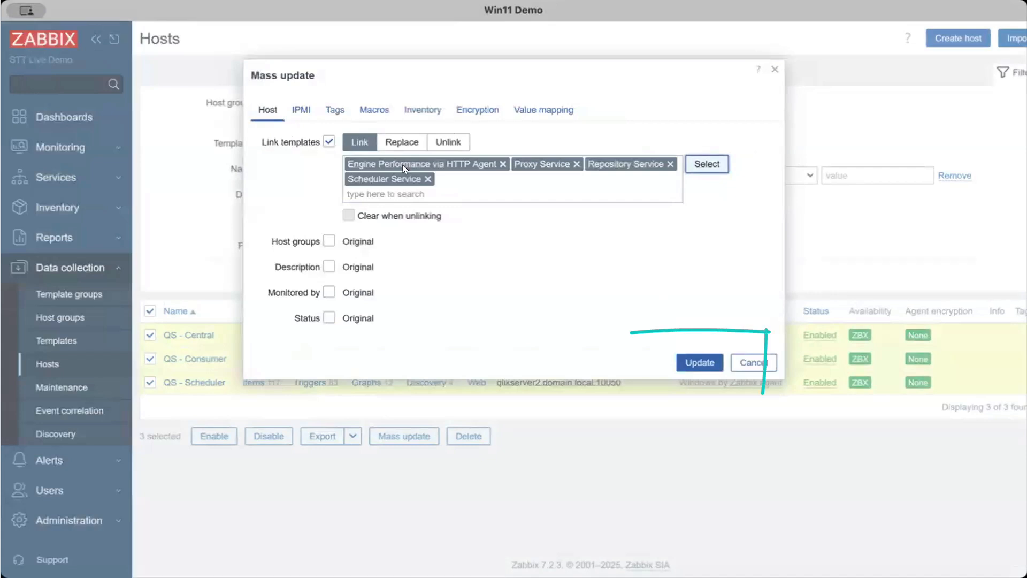
left_click(700, 363)
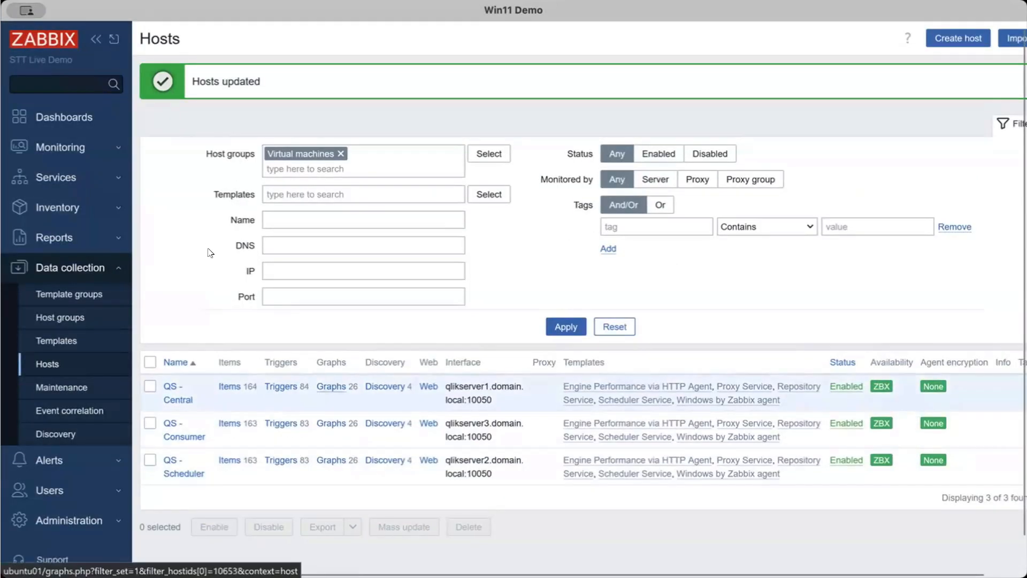
Open the monitoring dashboards of the QS - Central host and view its Repository Service dashboard
left_click(48, 151)
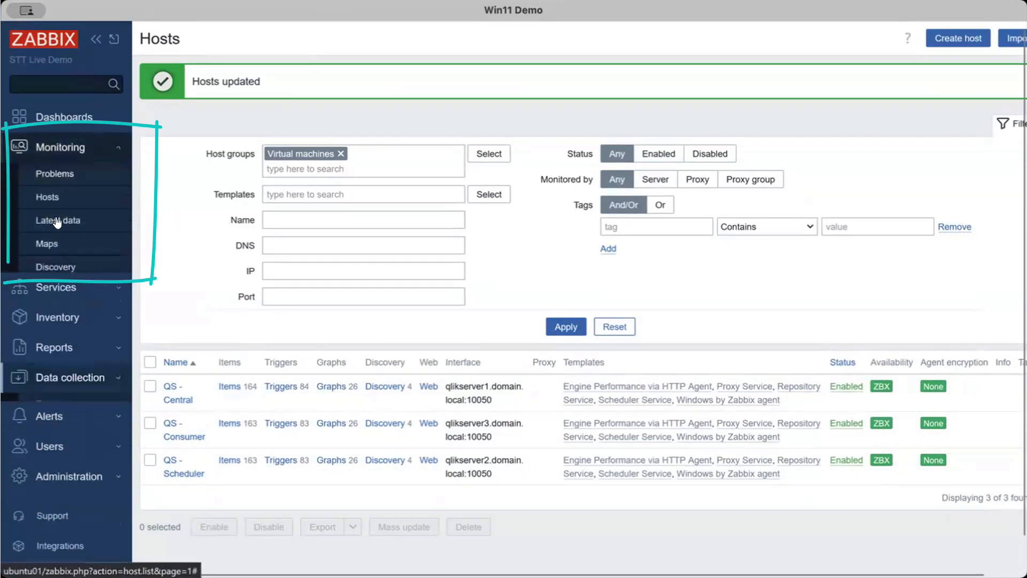
left_click(53, 198)
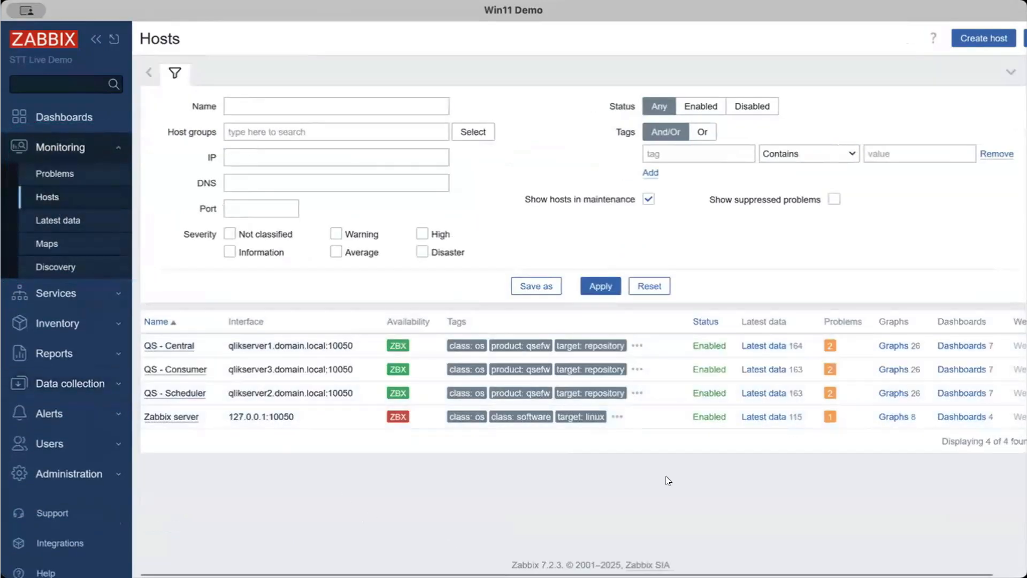
scroll(668, 480, "right", 1)
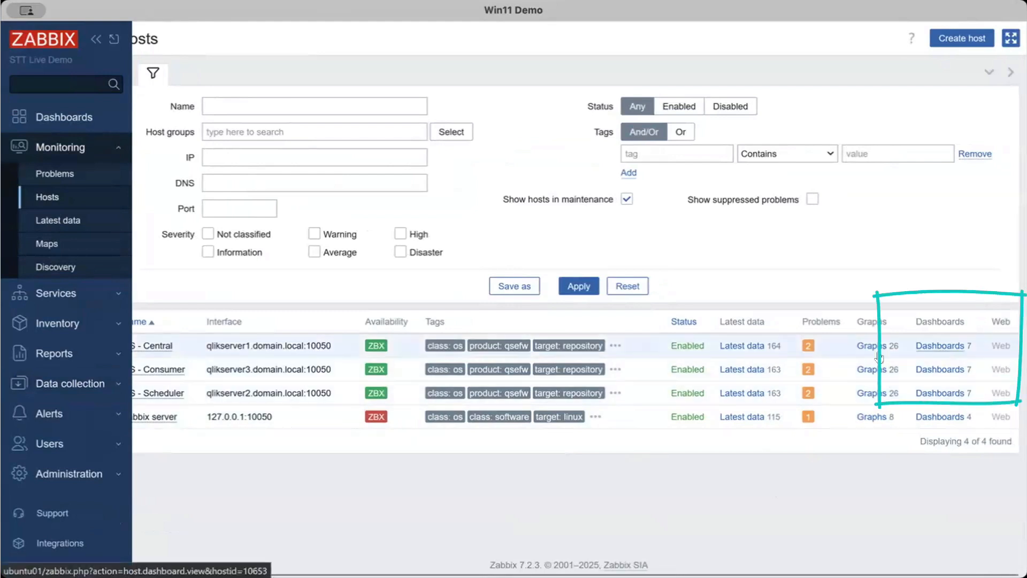
left_click(944, 346)
left_click(690, 72)
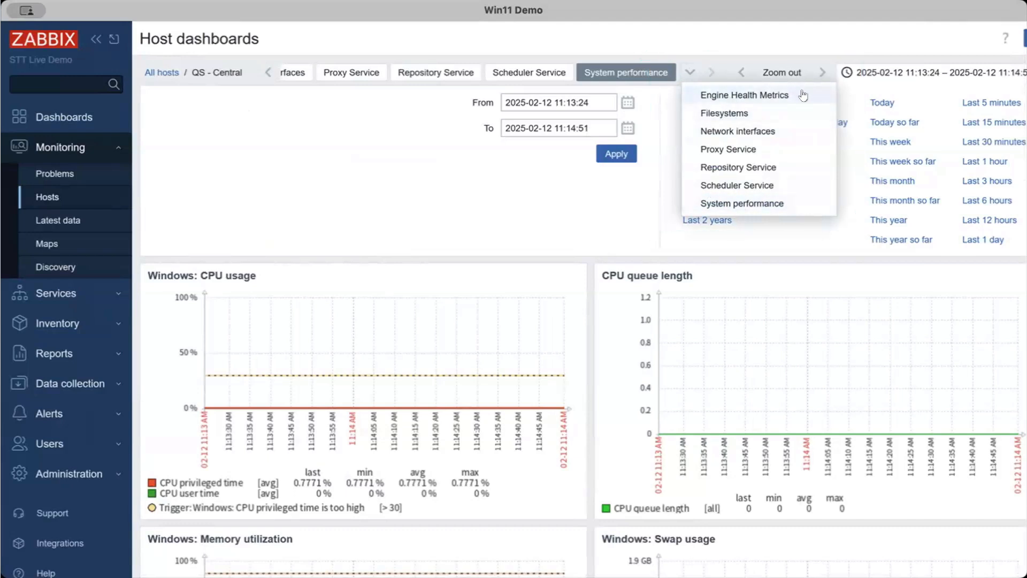
left_click(748, 169)
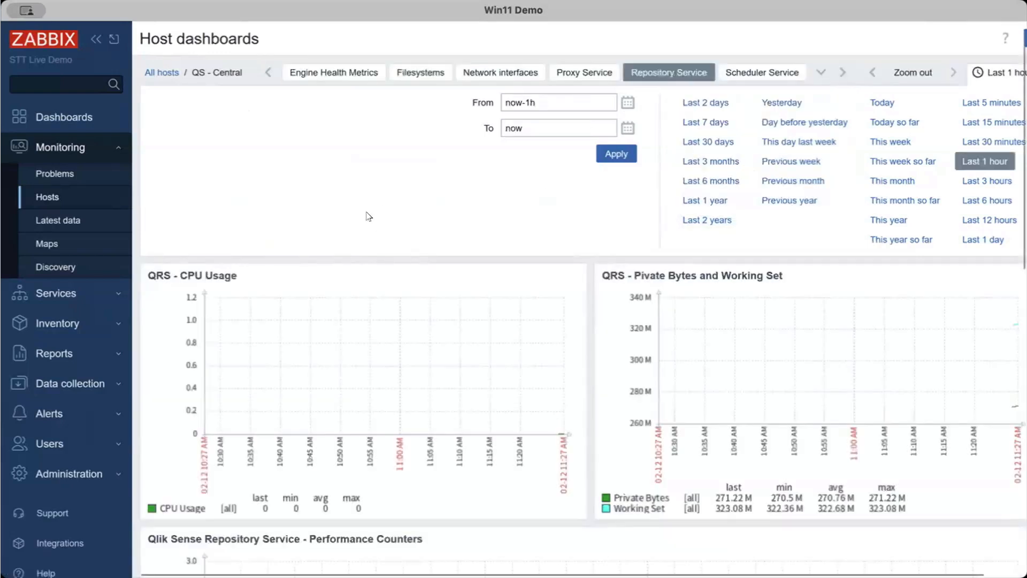
scroll(368, 216, "down", 2)
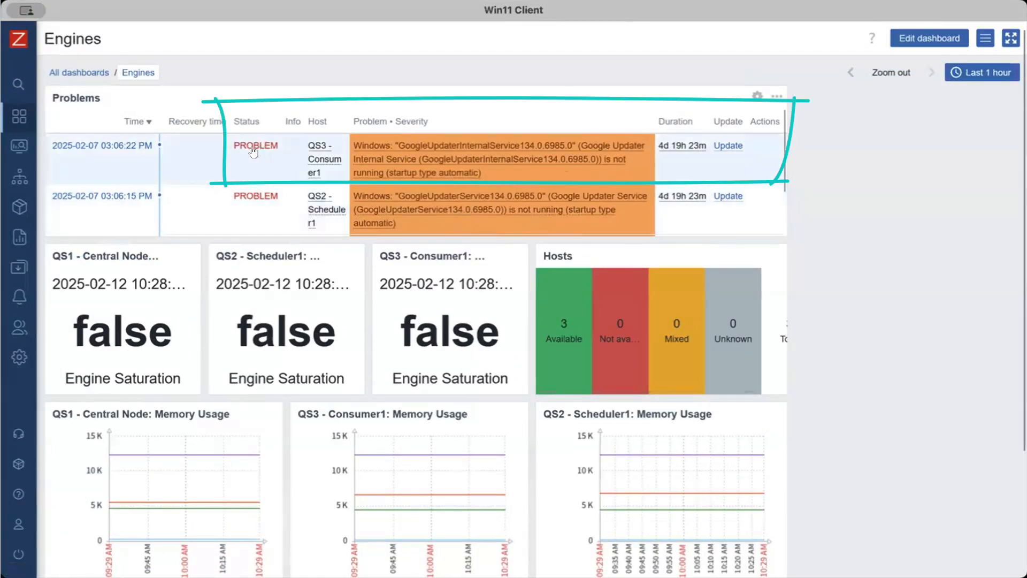
Start an update of the GoogleUpdaterInternalService problem on QS3 - Consumer1 with the message "We don't care about this one"
left_click(723, 145)
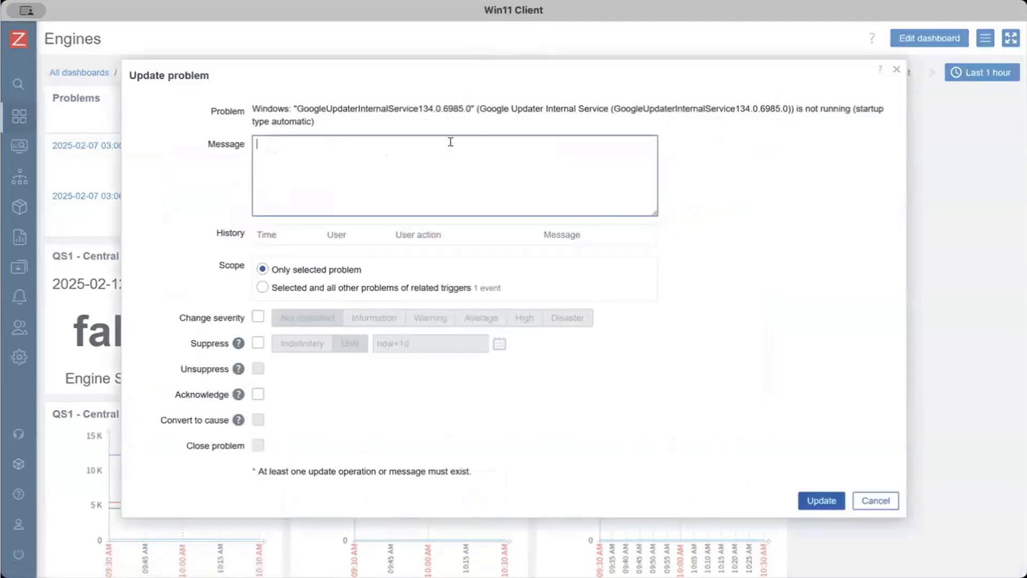
type("We don't care about this one")
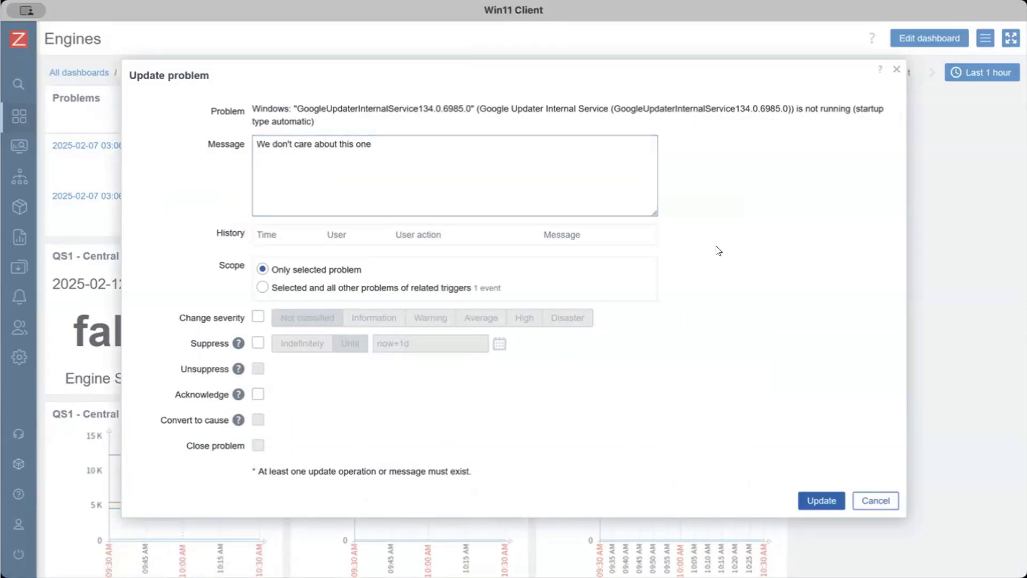
left_click_drag(621, 108, 683, 107)
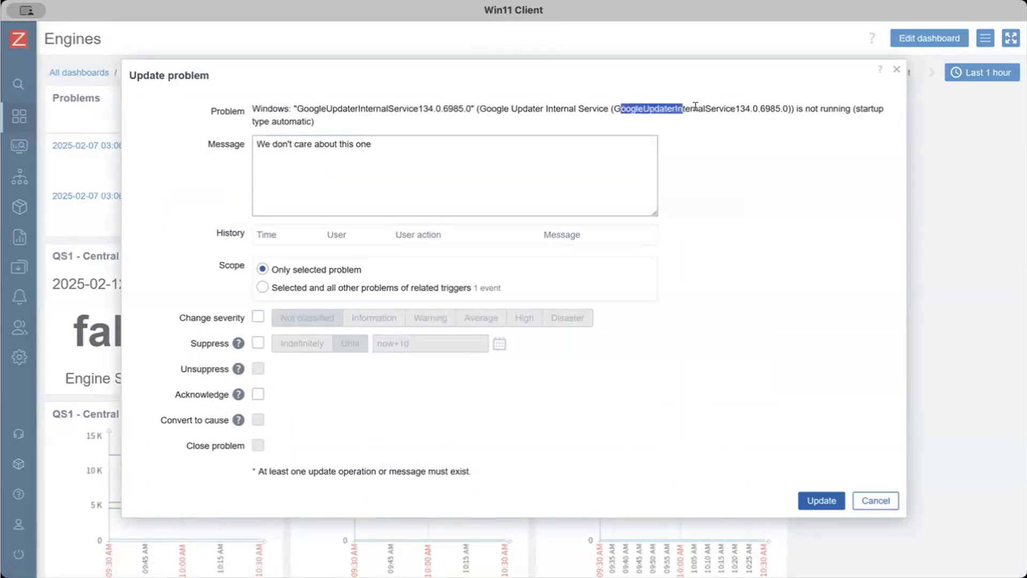
left_click(696, 107)
left_click(442, 158)
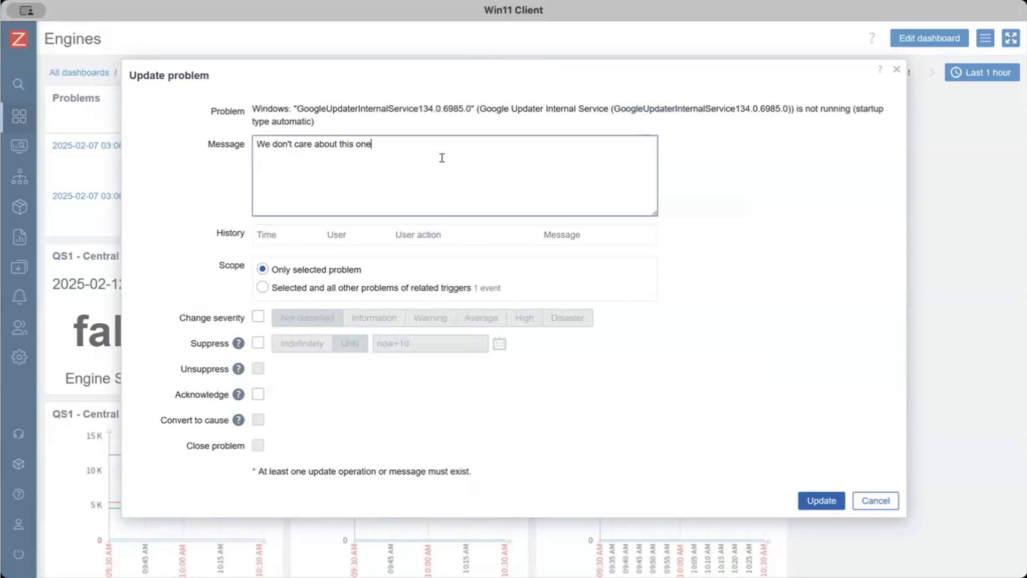
left_click(294, 300)
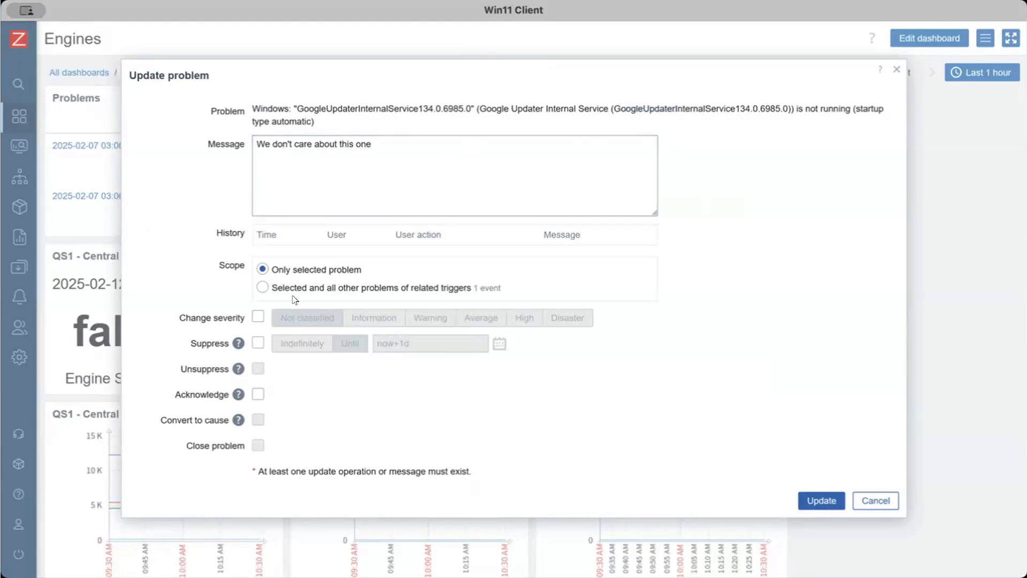
Change the problem's severity to Information, suppress it indefinitely, acknowledge it and submit the update
left_click(257, 317)
left_click(374, 318)
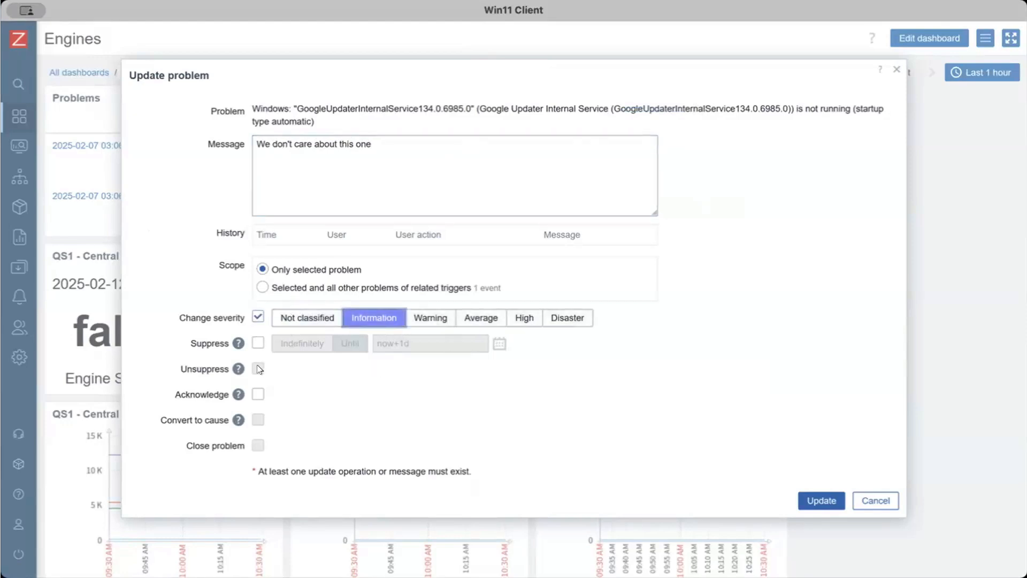
left_click(257, 343)
left_click(299, 345)
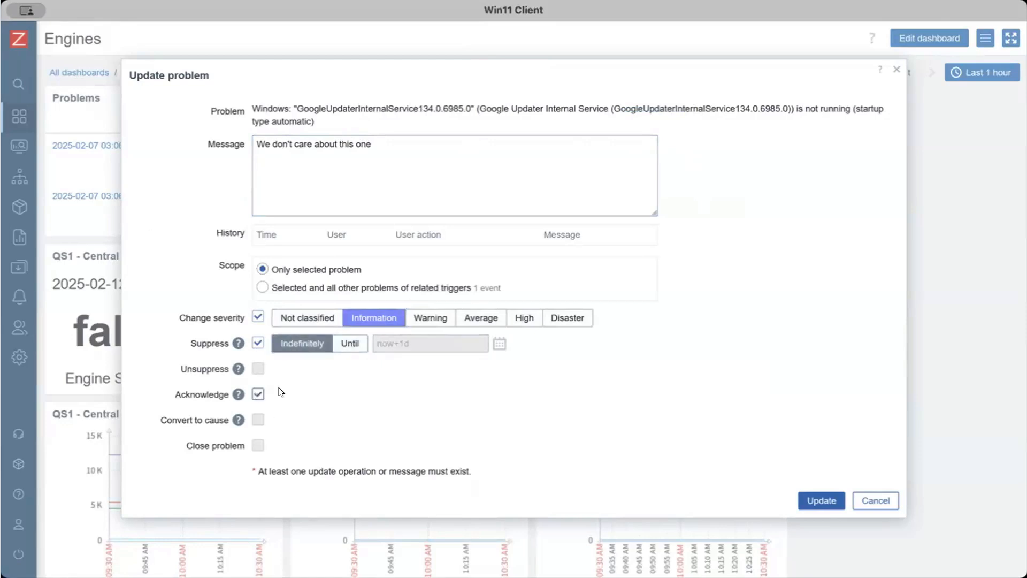
left_click(815, 500)
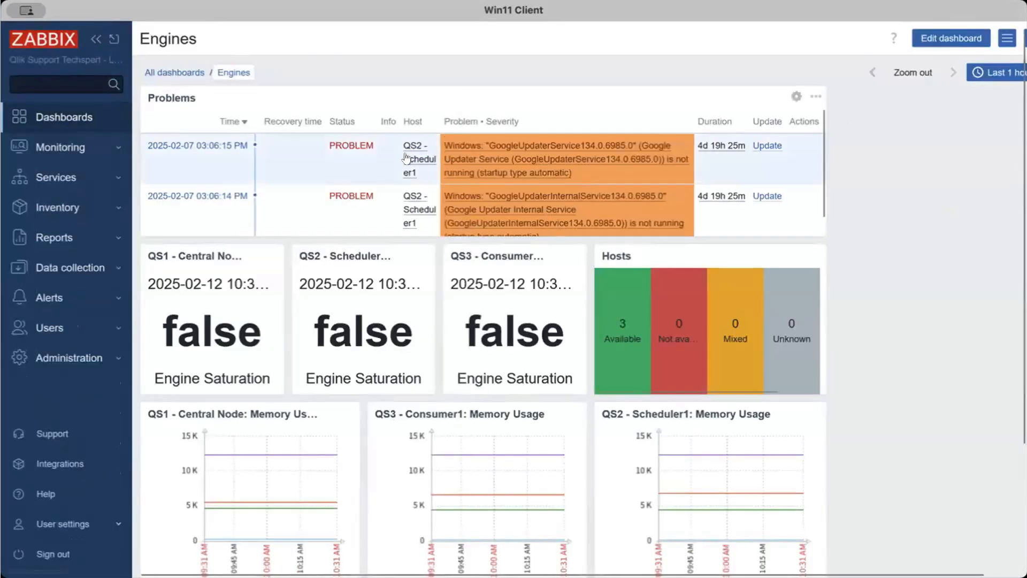
Examine the Engines dashboard's problems, host availability and engine saturation widgets, and narrow the memory graphs to about 09:58–10:32 on 2025-02-12
scroll(535, 203, "down", 1)
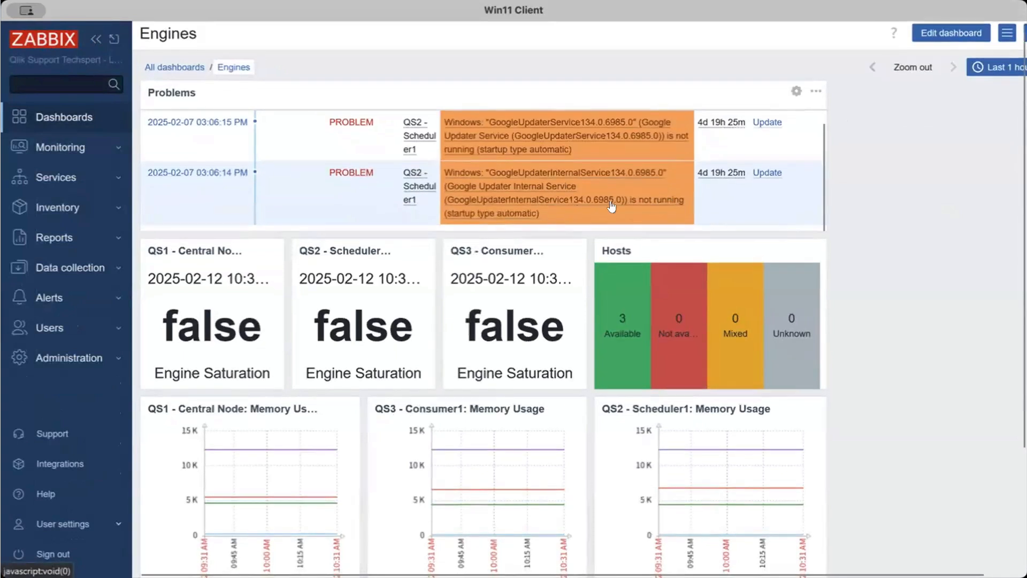
scroll(662, 153, "up", 1)
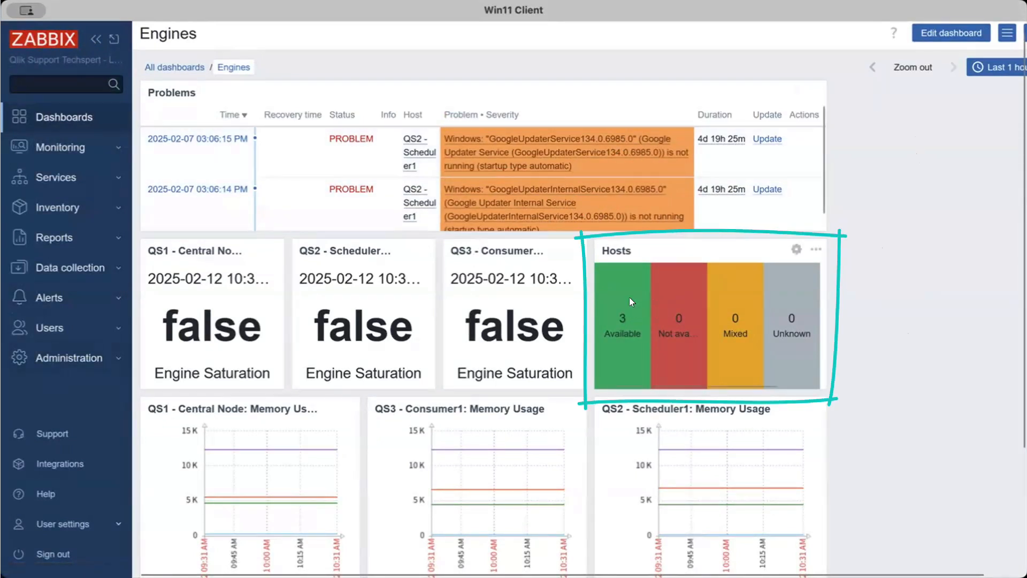
scroll(888, 296, "down", 2)
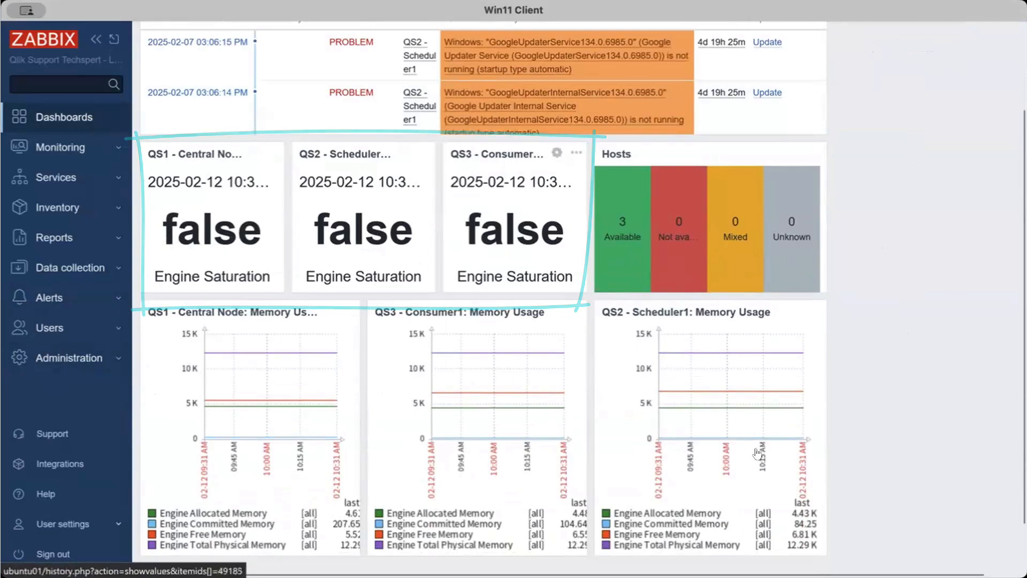
scroll(882, 311, "down", 1)
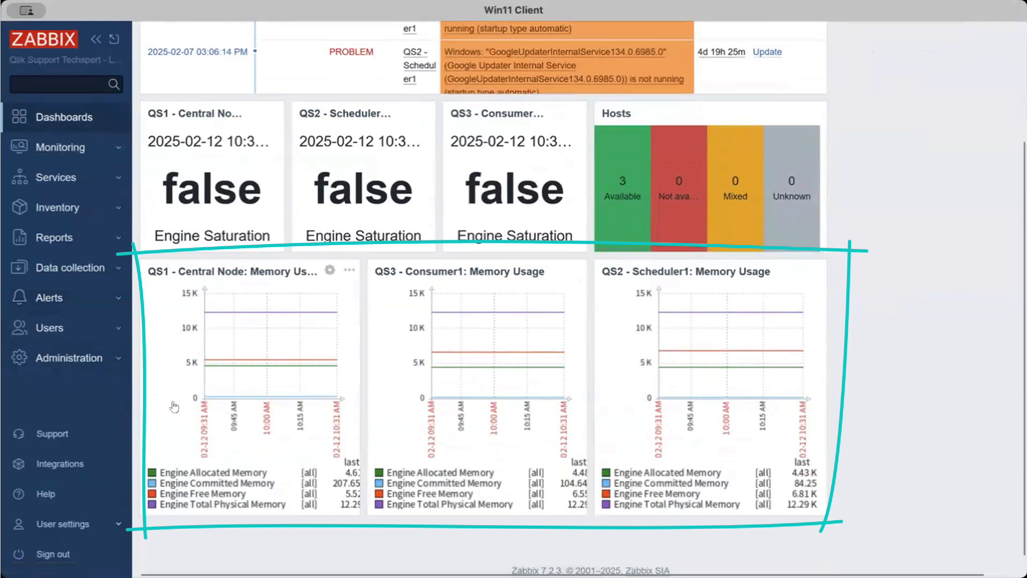
left_click_drag(722, 375, 804, 374)
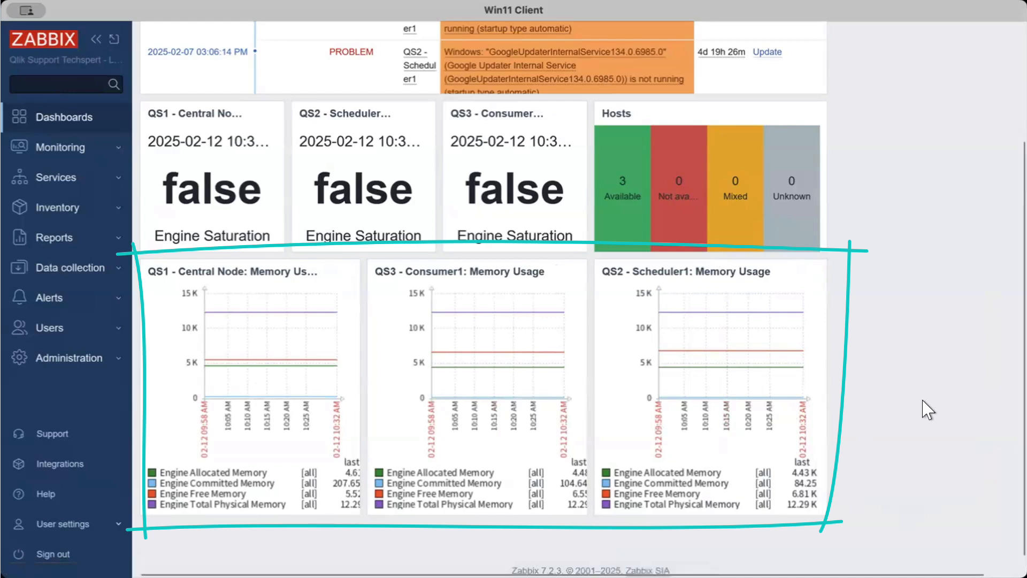
scroll(860, 413, "up", 3)
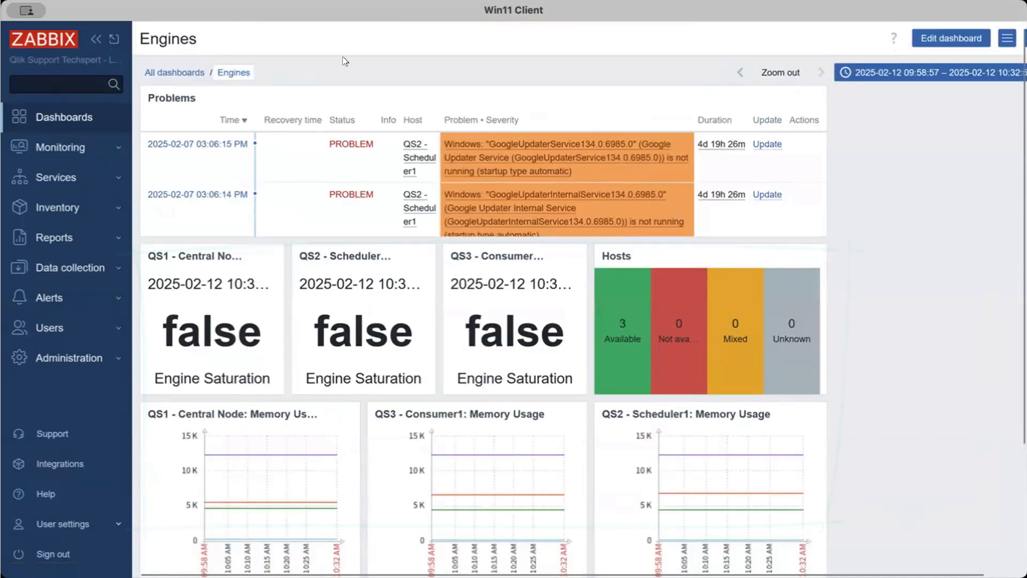
Show the Engine Health Metrics dashboard of the QS1 - Central Node host for the last 2 days and review its graphs
left_click(61, 151)
left_click(57, 200)
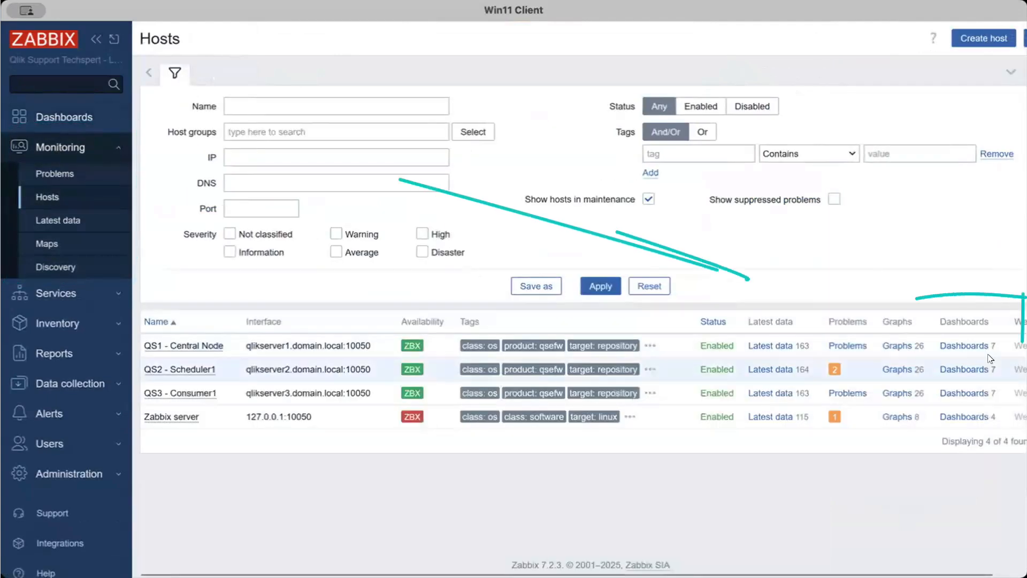
left_click(969, 351)
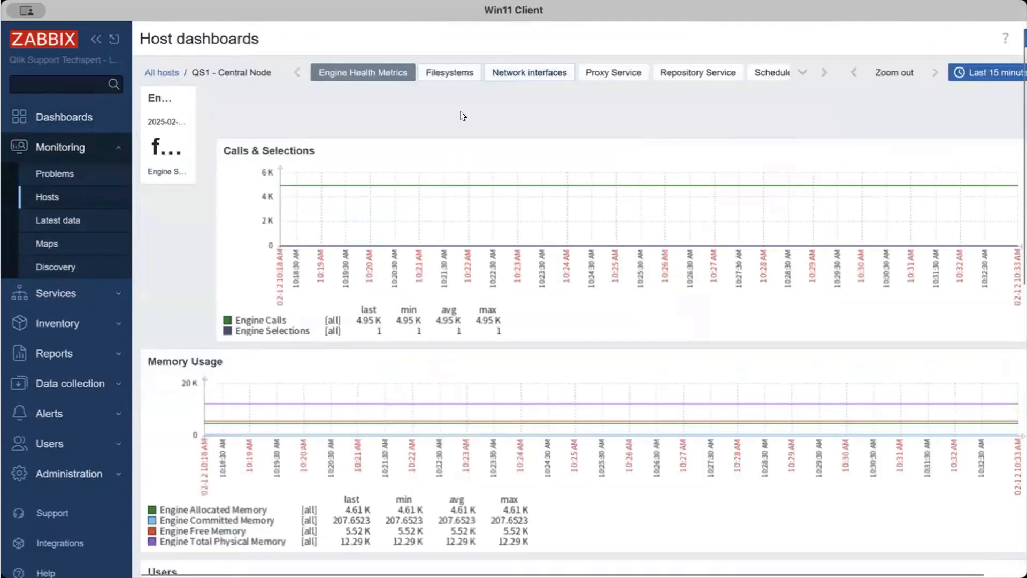
left_click(956, 80)
left_click(715, 103)
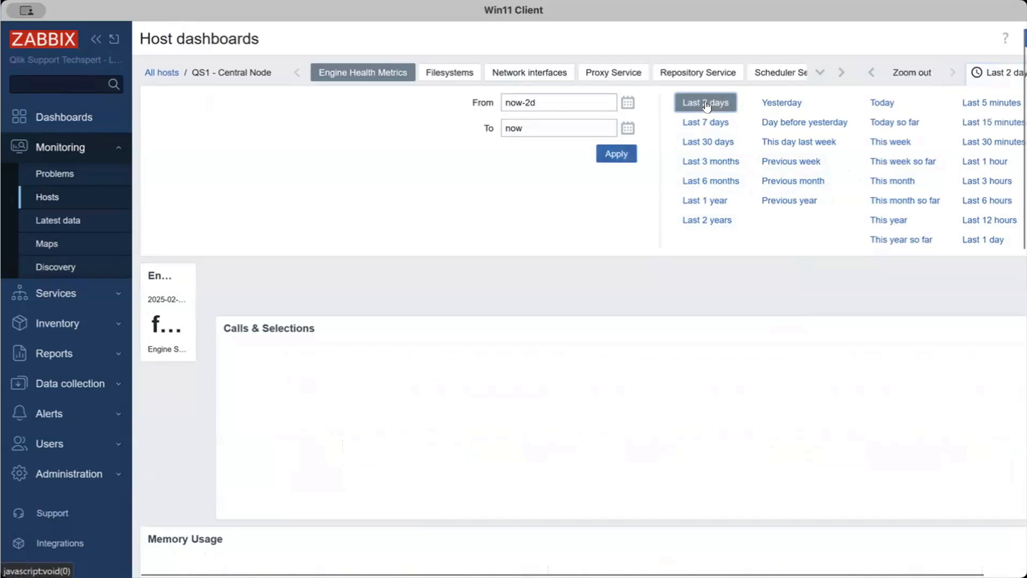
left_click(996, 74)
scroll(577, 131, "down", 2)
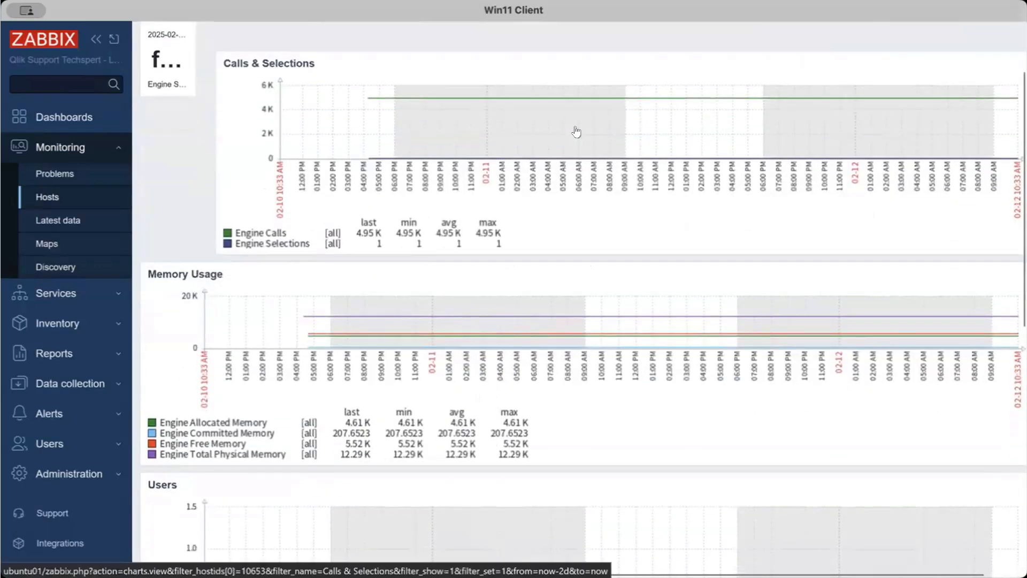
scroll(581, 130, "up", 1)
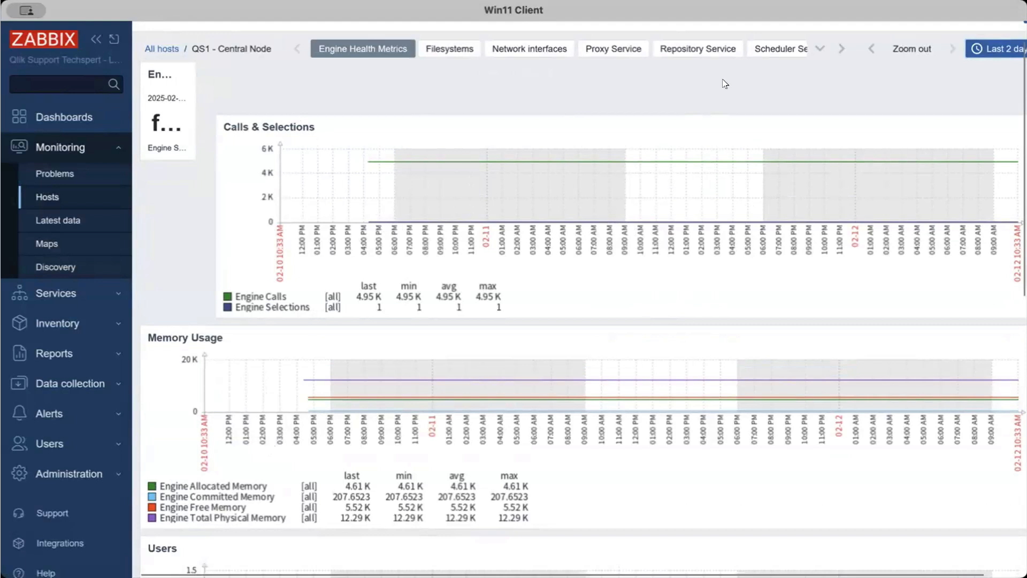
scroll(725, 82, "up", 1)
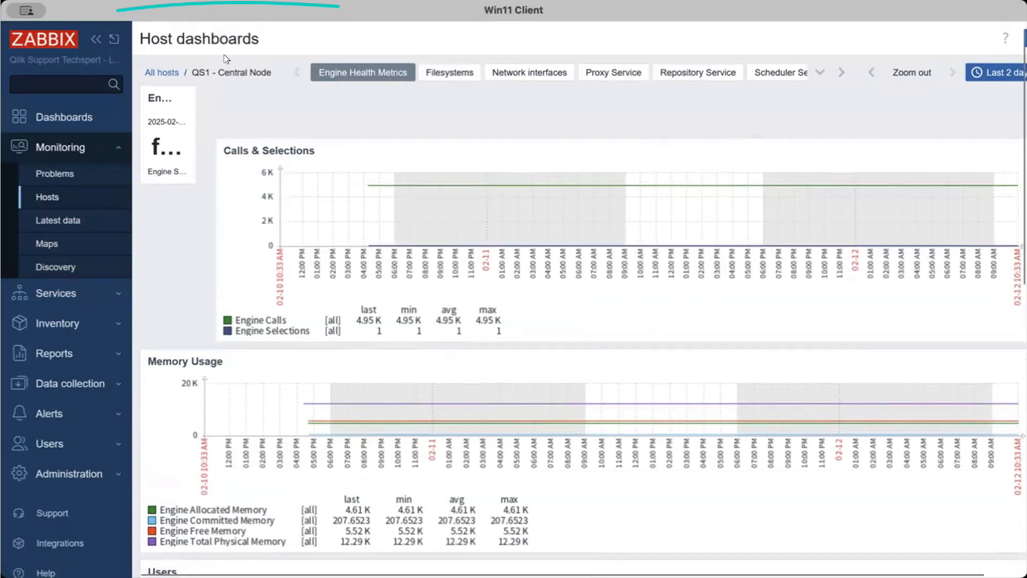
Open the Repository Service dashboard of the QS3 - Consumer1 host and collapse the navigation sidebar
left_click(154, 72)
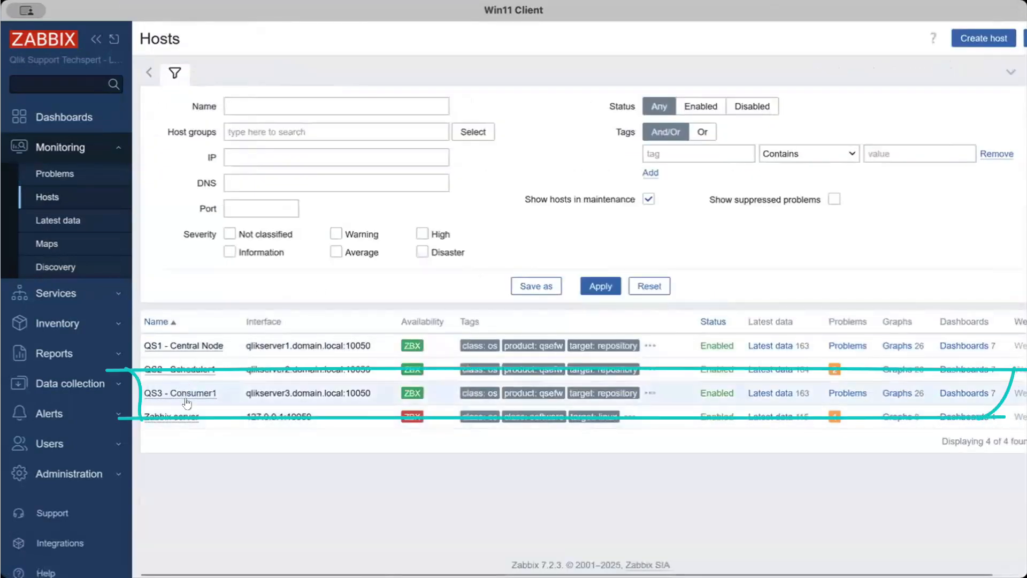
left_click(959, 394)
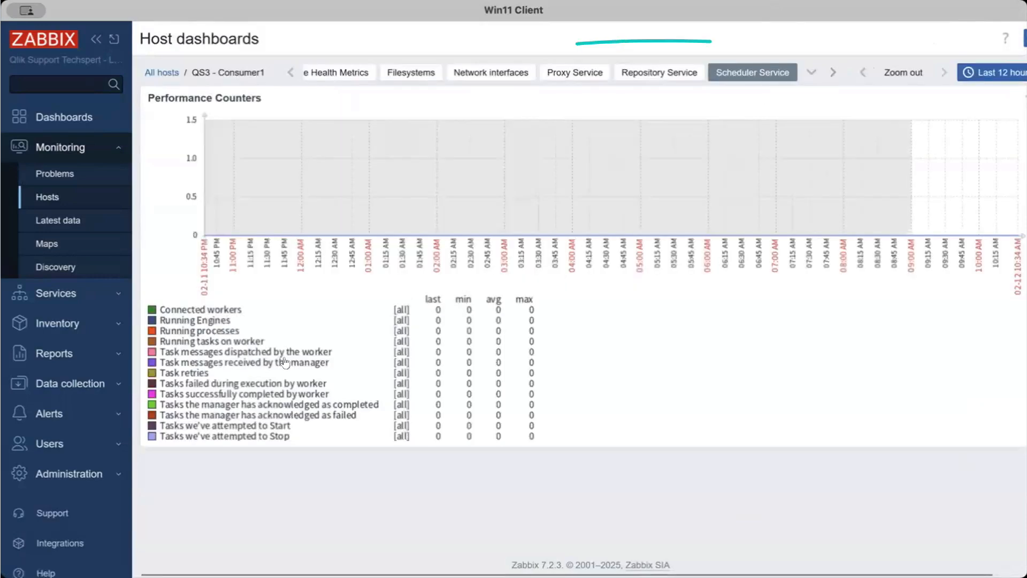
left_click(644, 72)
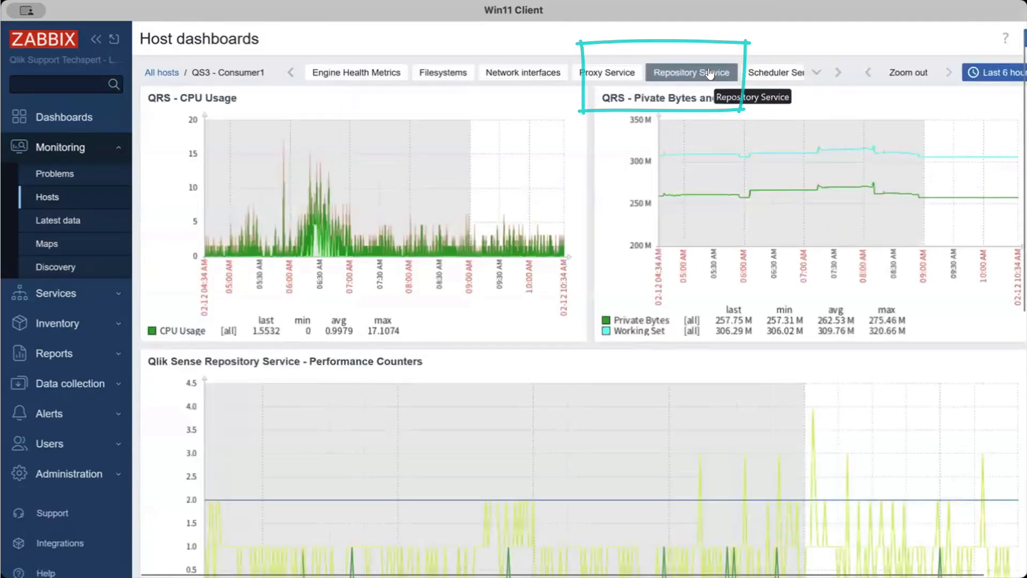
left_click(94, 38)
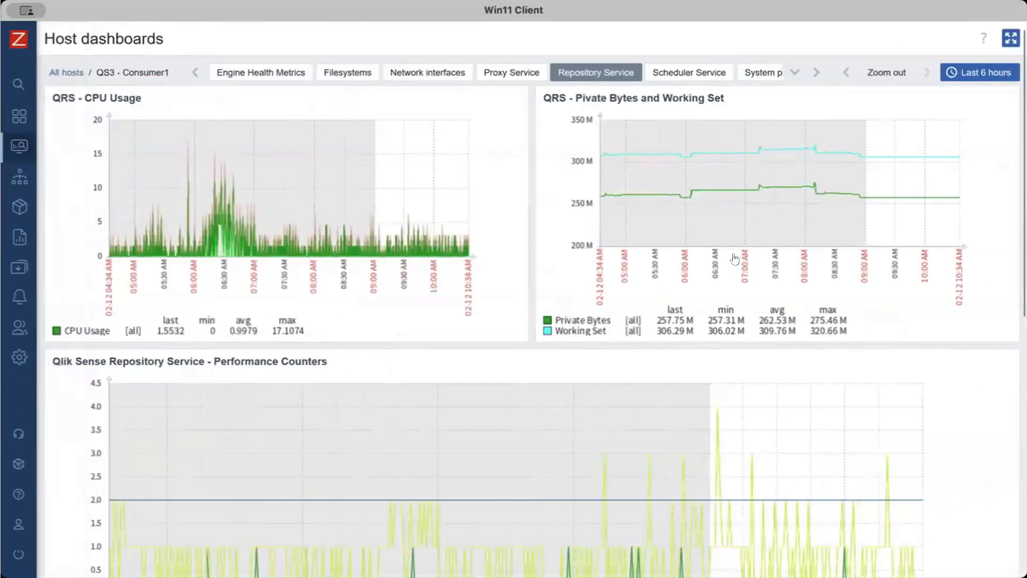
Set the time range to the last 2 days and examine the repository service's CPU, memory, performance counter, IO and handle count graphs
left_click(979, 72)
left_click(685, 102)
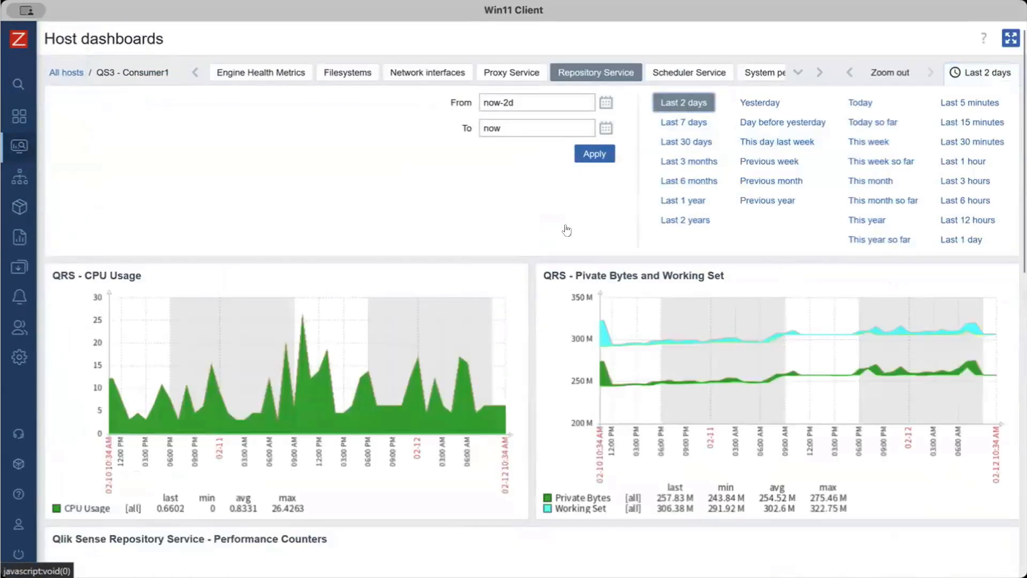
scroll(356, 262, "down", 2)
scroll(635, 284, "down", 6)
scroll(653, 289, "down", 1)
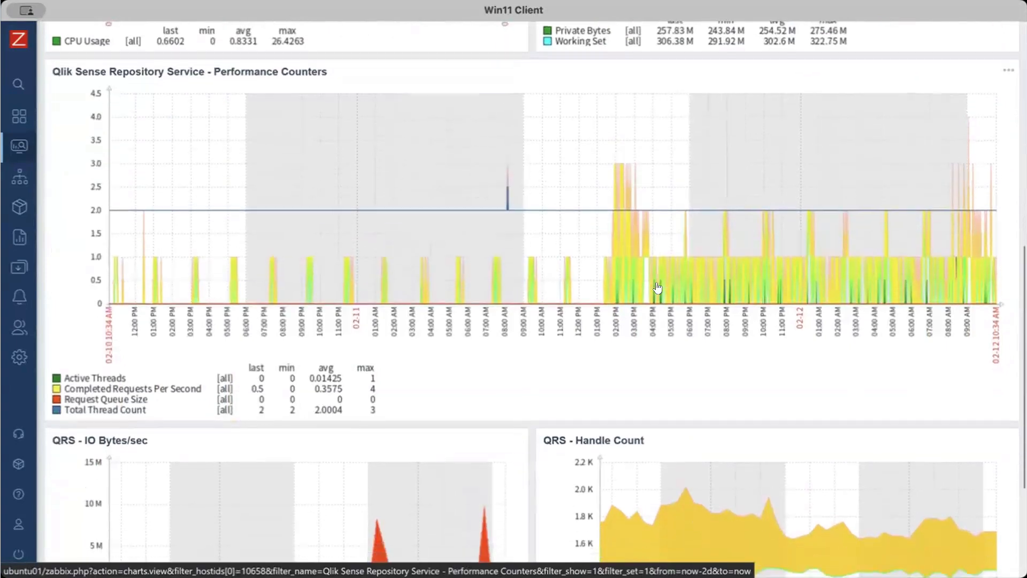
scroll(657, 288, "up", 1)
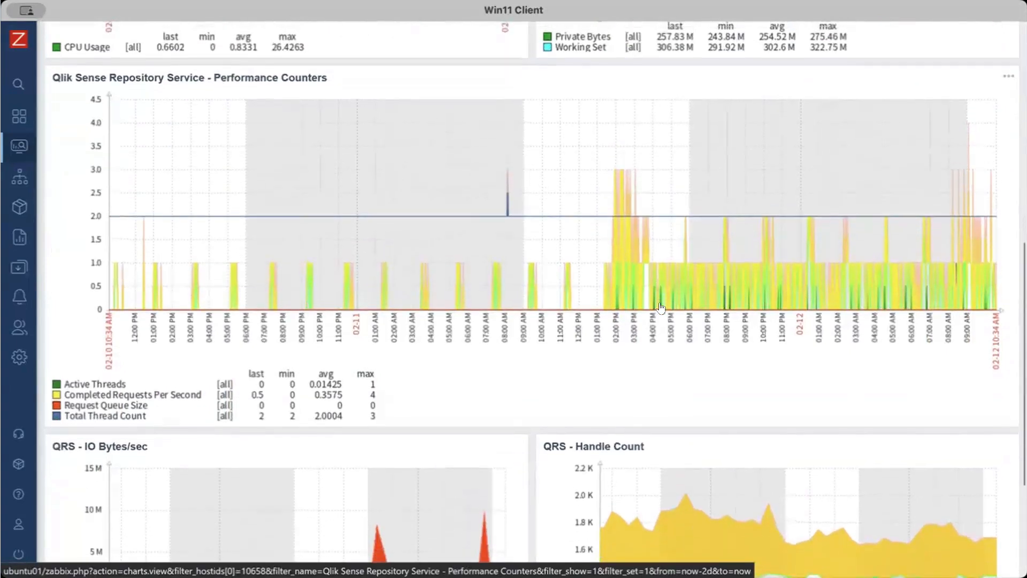
scroll(670, 311, "down", 1)
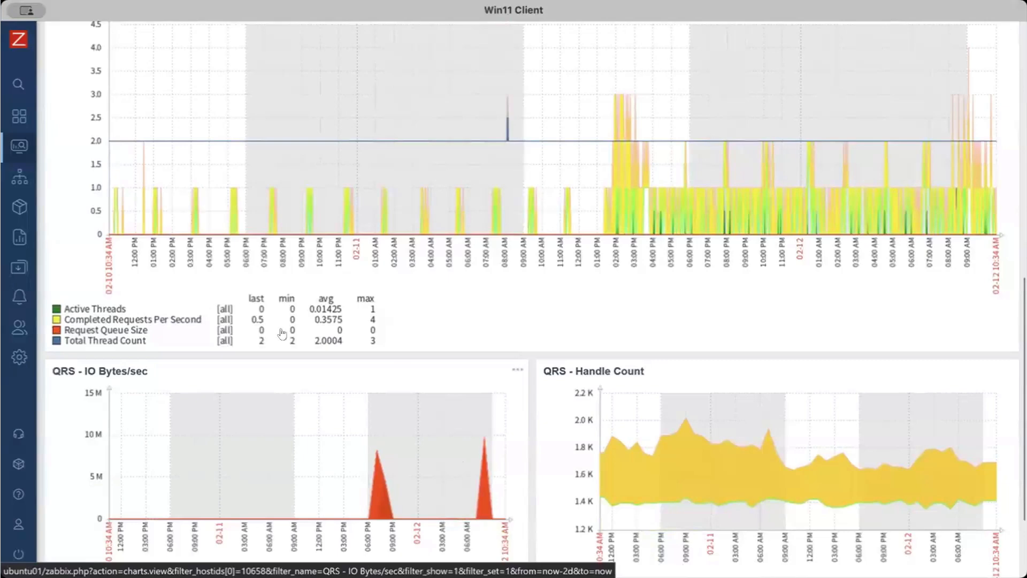
scroll(614, 346, "up", 8)
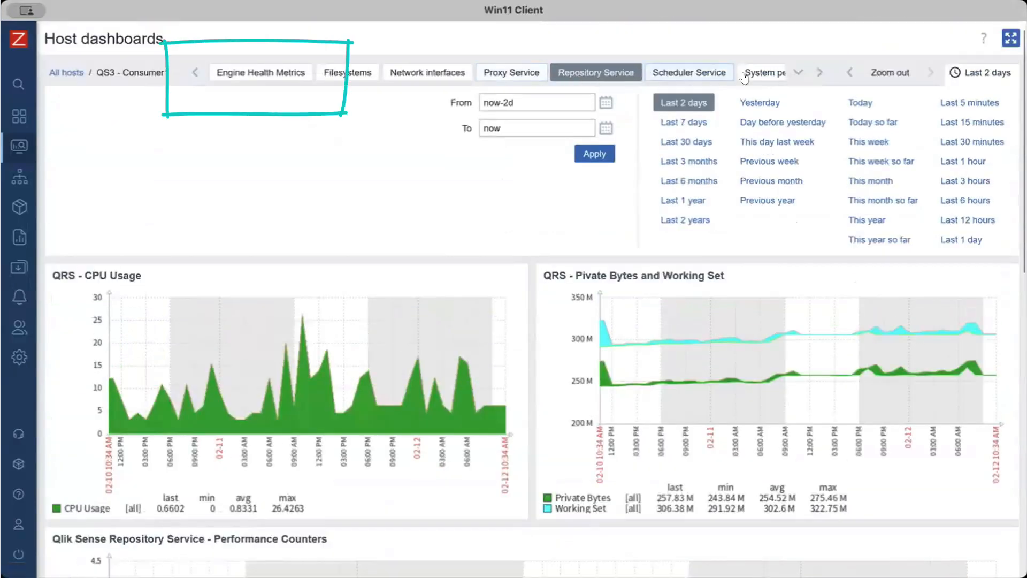
Open the Engine Health Metrics dashboard of the QS3 - Consumer1 host and review its calls, memory, users and sessions graphs
left_click(271, 71)
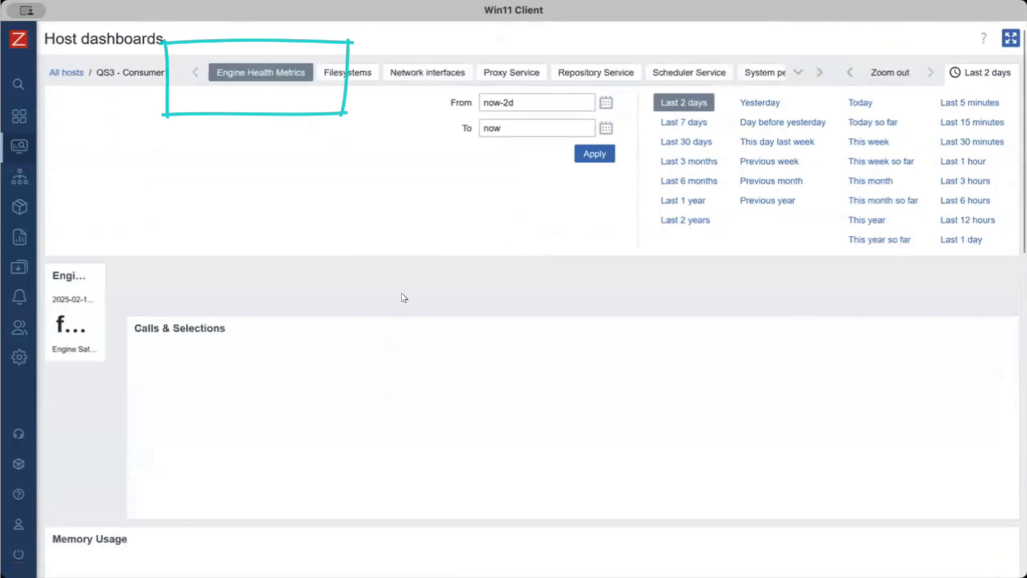
scroll(519, 295, "down", 3)
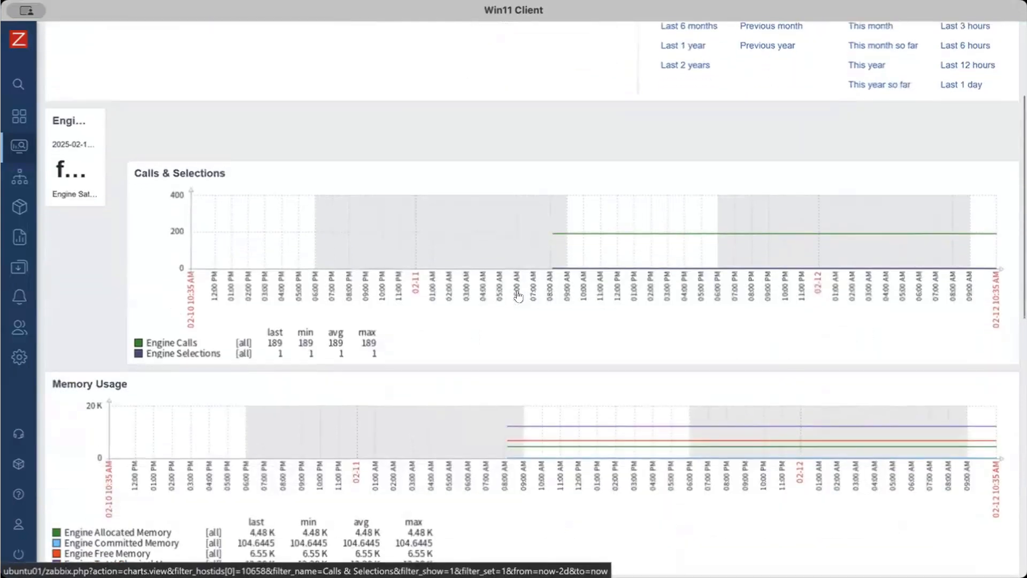
scroll(517, 295, "down", 3)
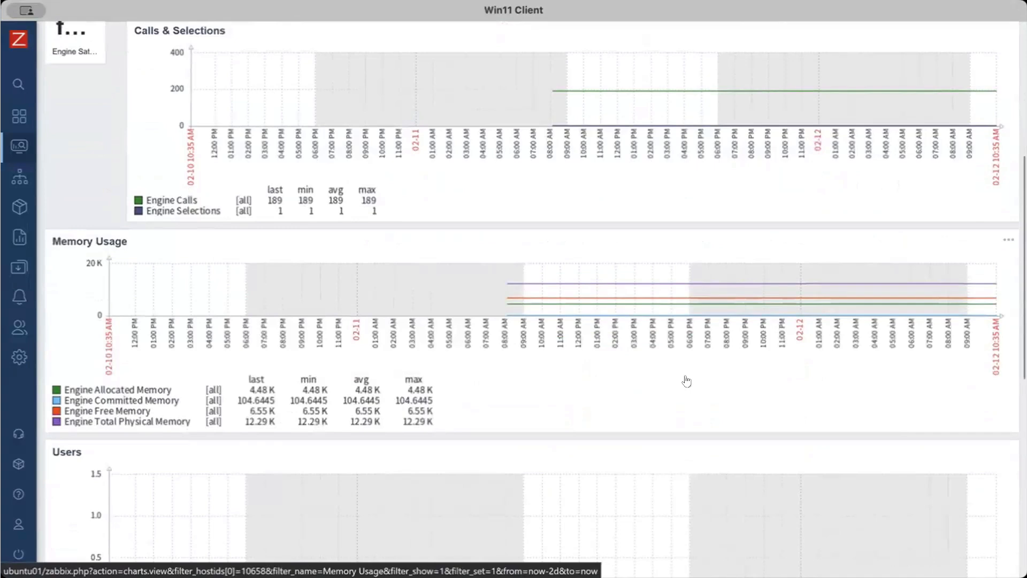
scroll(686, 381, "down", 9)
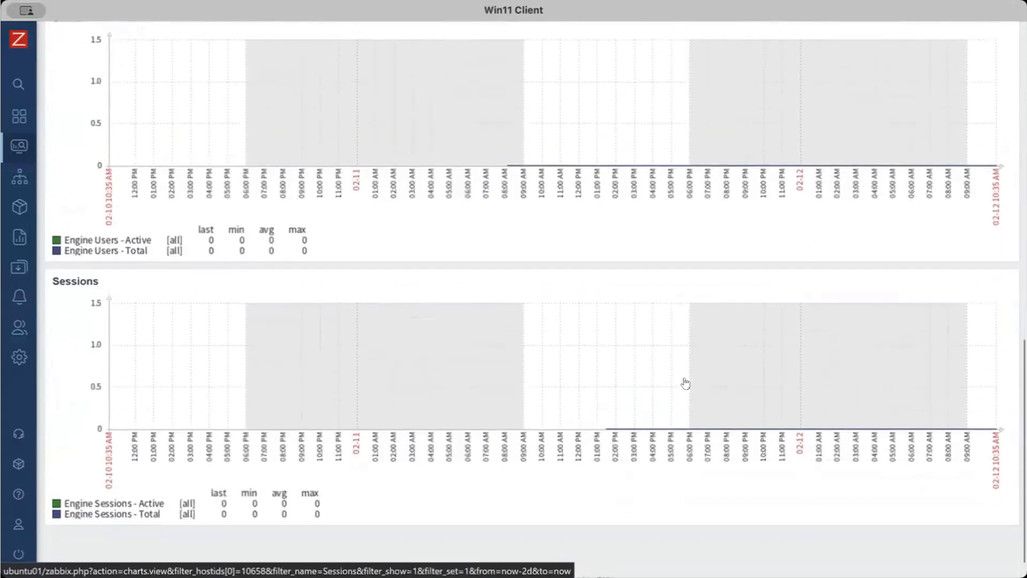
scroll(686, 380, "up", 15)
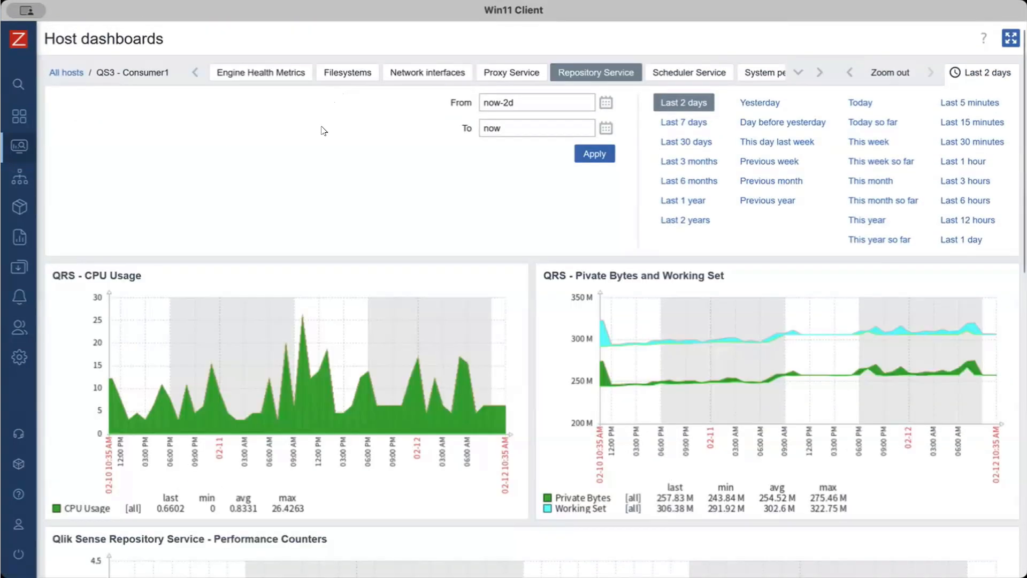
Open the Engine Allocated Memory item of the Engine Performance via HTTP Agent template
mouse_move(8, 206)
left_click(11, 267)
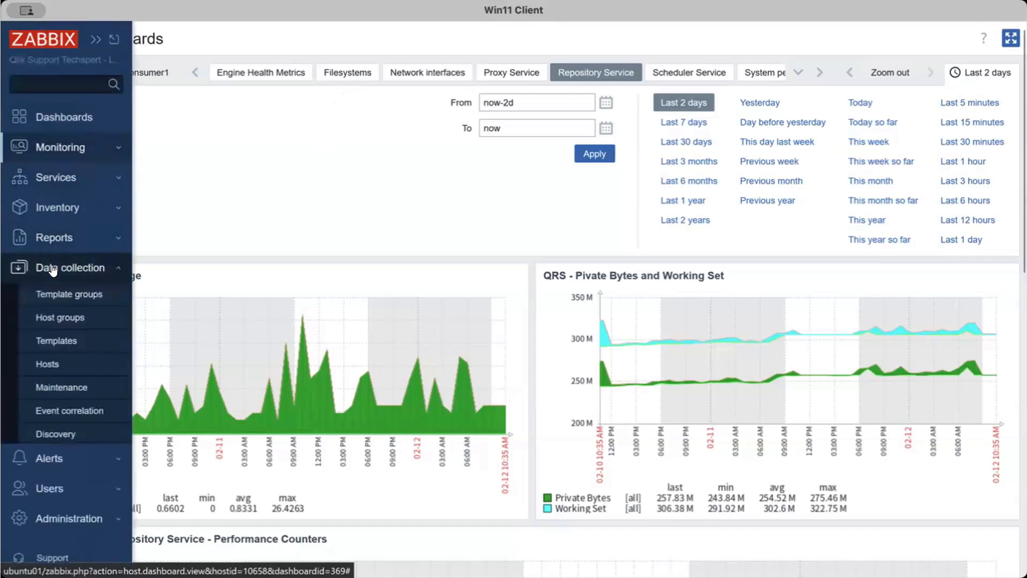
left_click(57, 338)
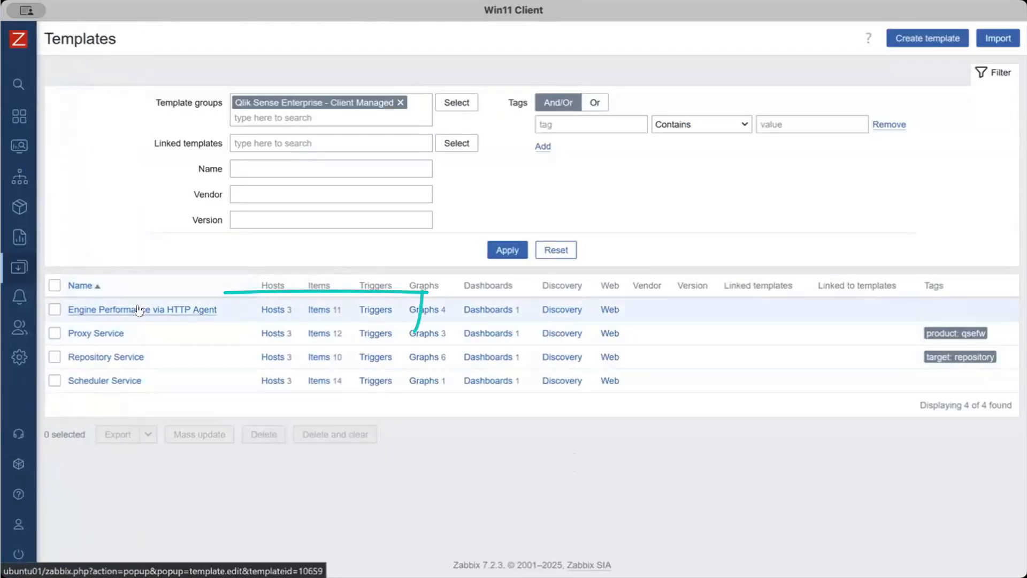
left_click(323, 310)
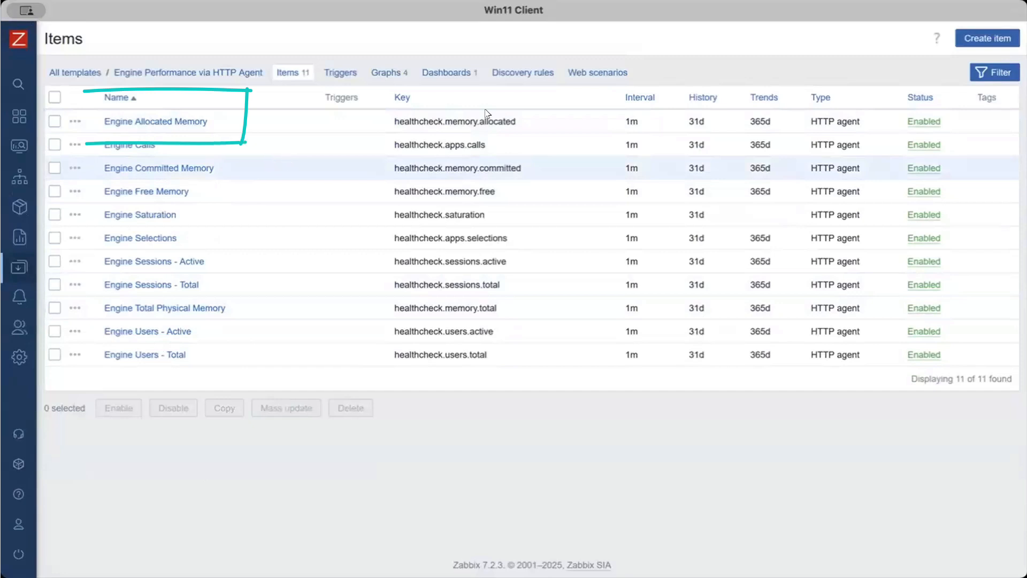
left_click(172, 122)
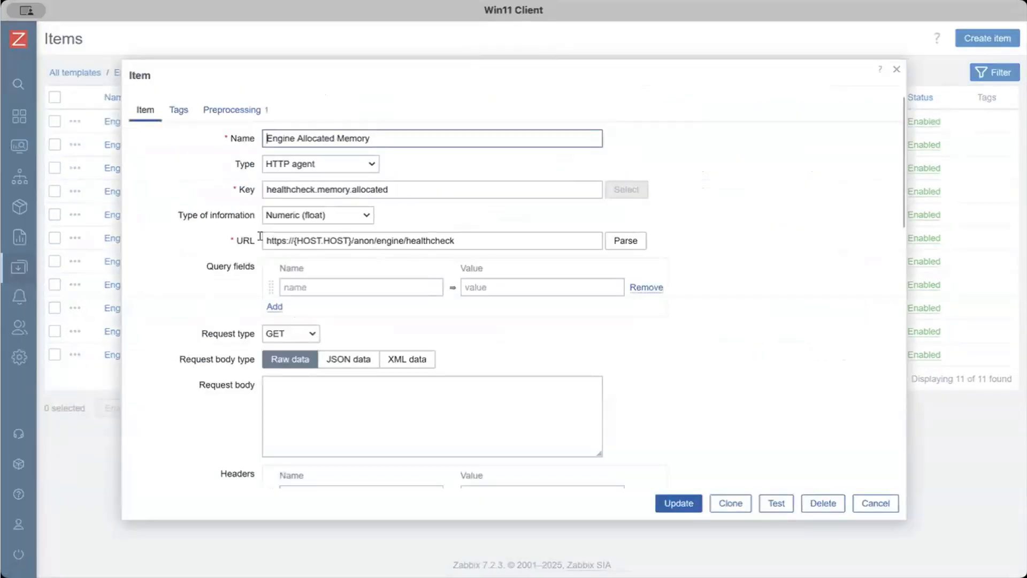
Replace the anon prefix in the item's healthcheck URL with mycustomprefix
left_click_drag(264, 240, 466, 240)
key("Right")
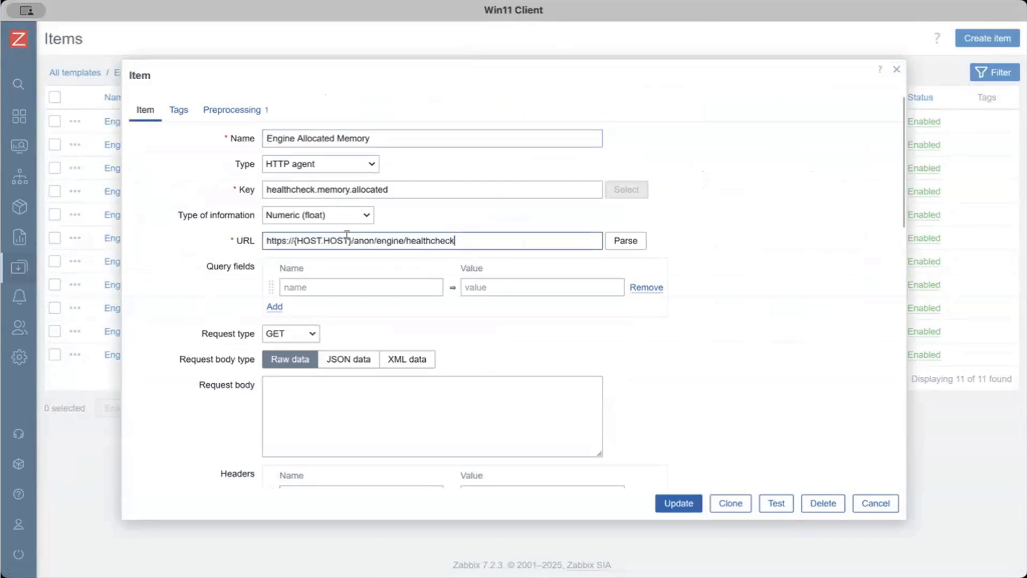
mouse_move(346, 237)
left_mouse_down()
mouse_move(292, 239)
mouse_move(455, 239)
left_mouse_up()
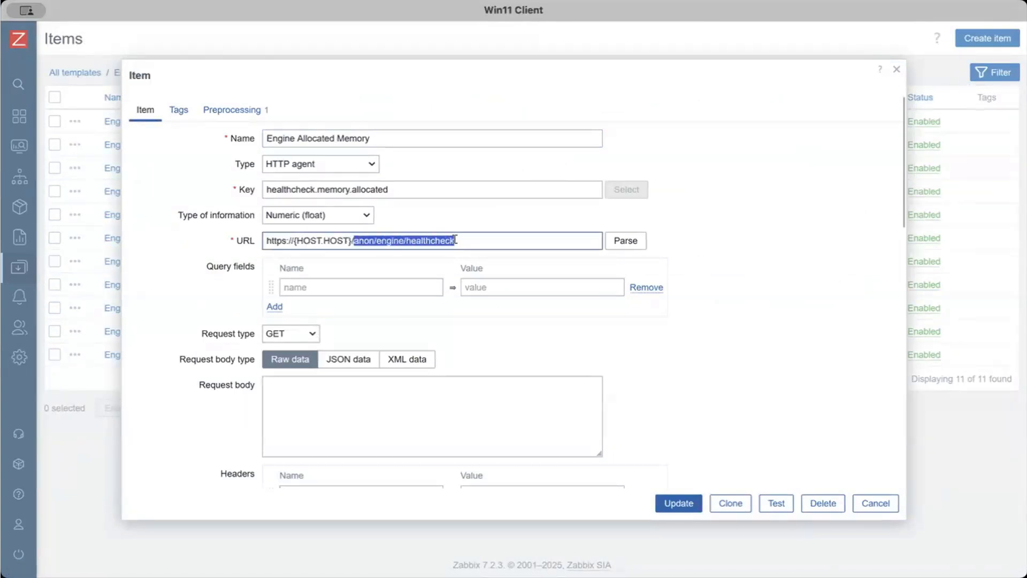
double_click(368, 239)
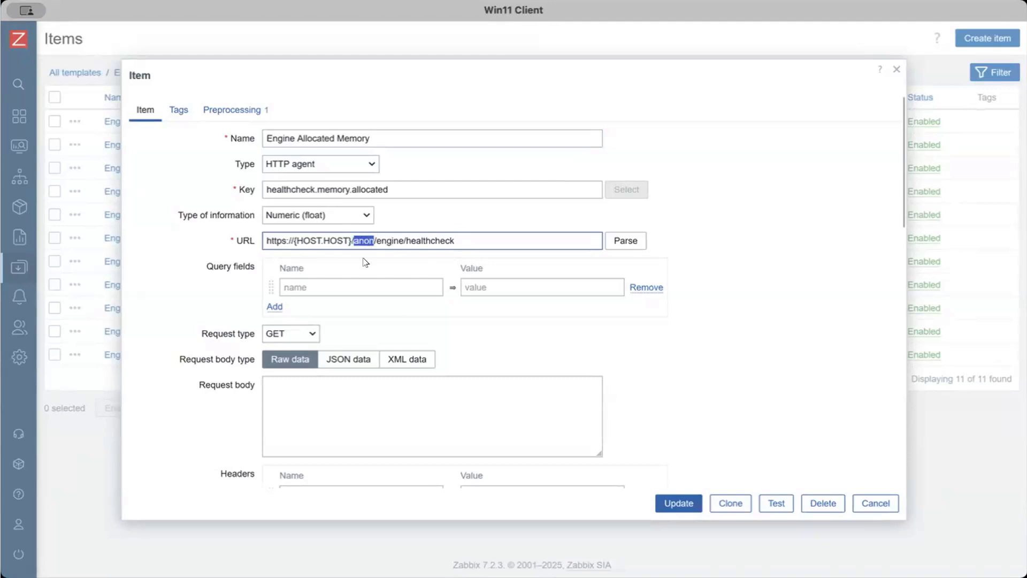
type("mycustomprefix")
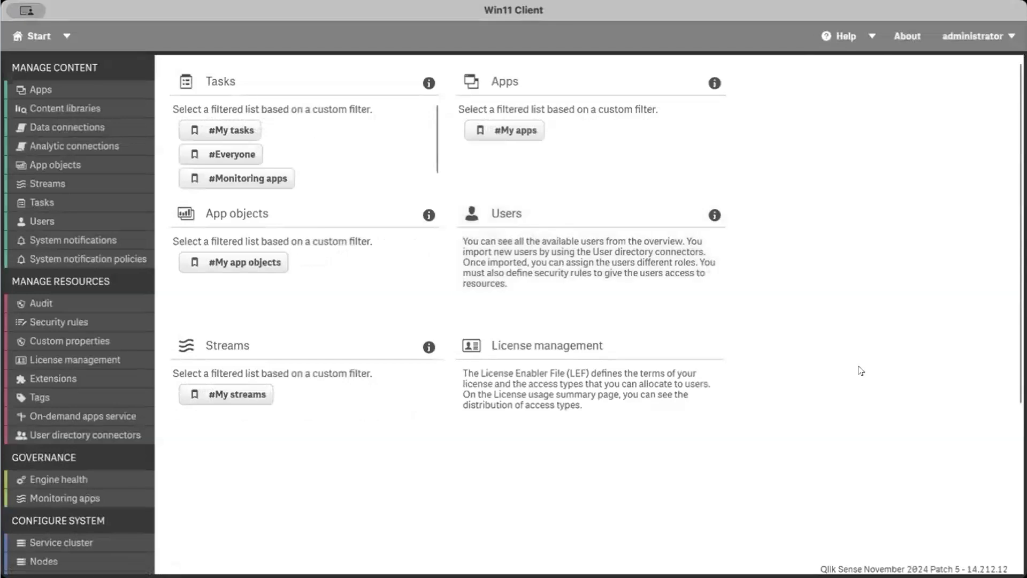
Switch to the Qlik Management Console, list the virtual proxies and look over the three entries with the anon prefix
scroll(859, 369, "down", 4)
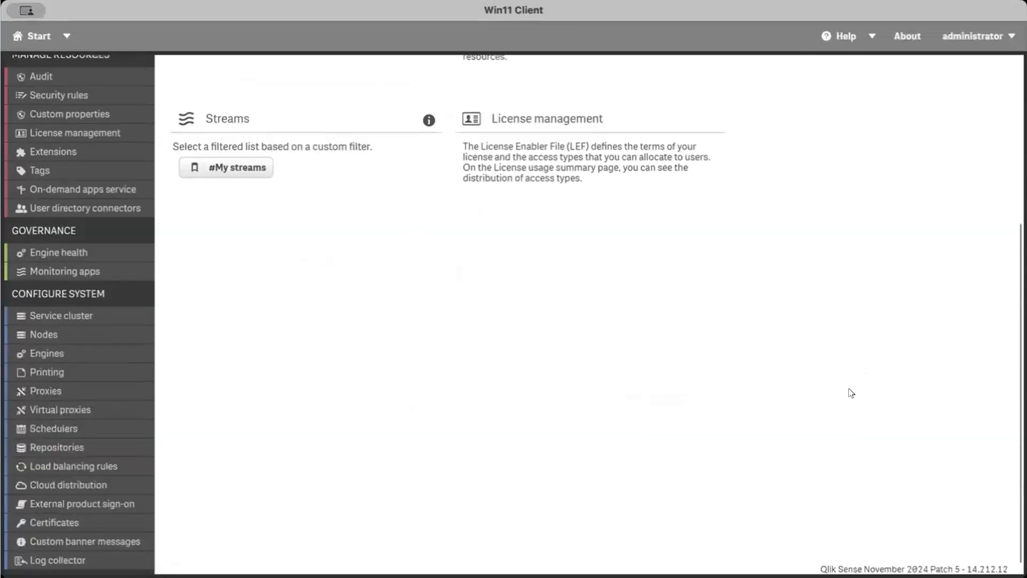
left_click(34, 411)
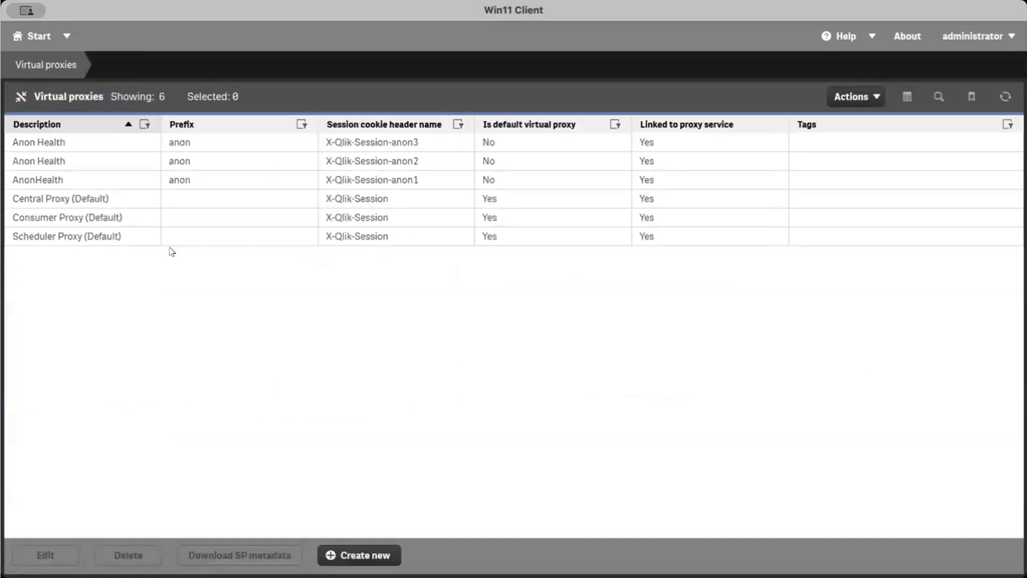
left_click_drag(69, 143, 59, 188)
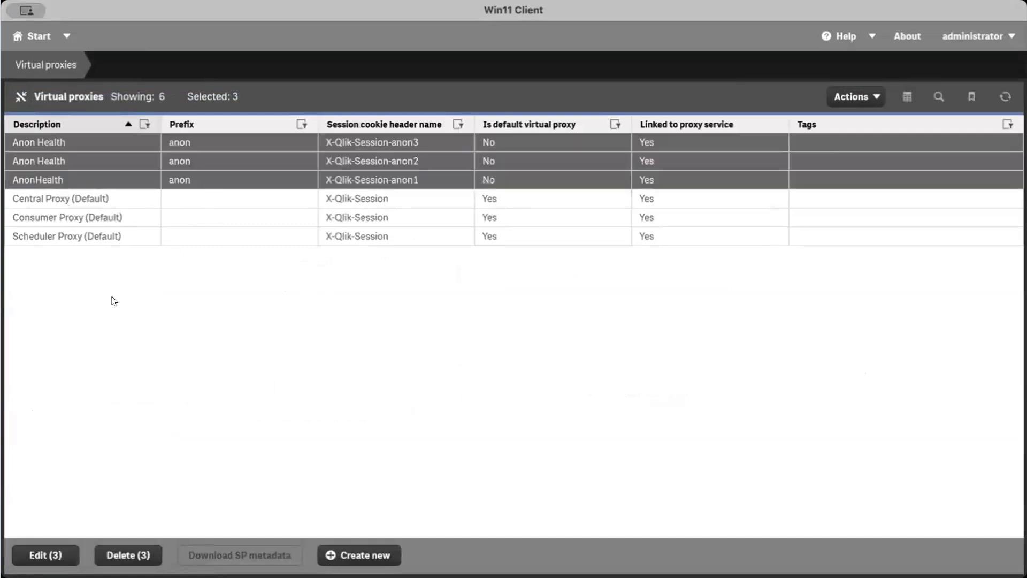
left_click(88, 146)
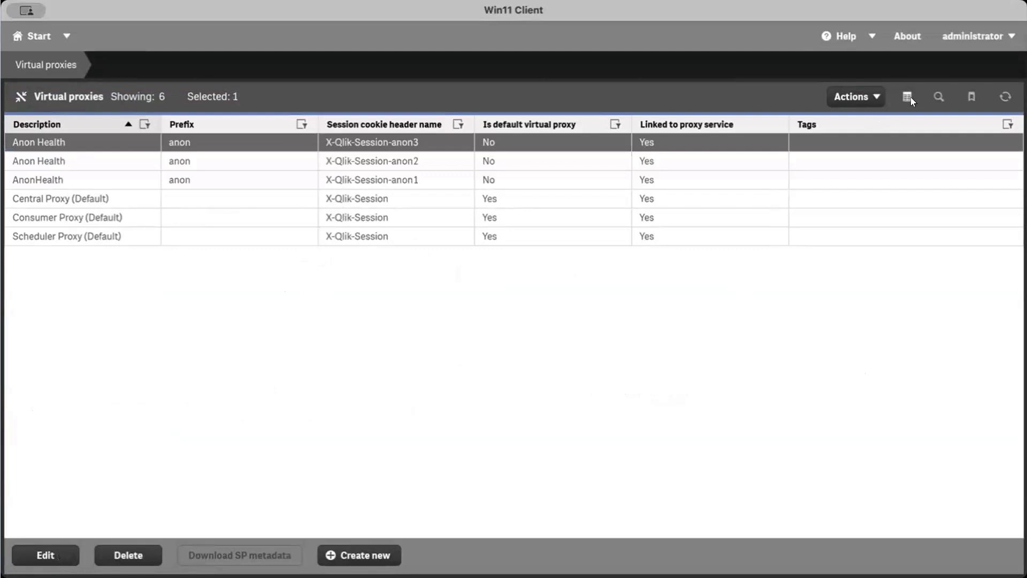
left_click(452, 178)
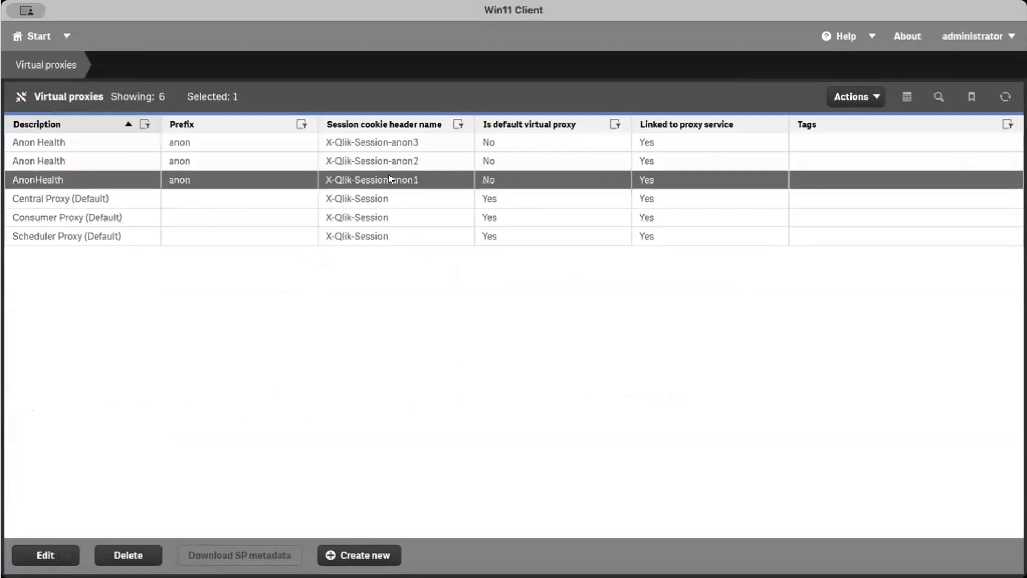
Open the AnonHealth virtual proxy and examine its prefix, anonymous access mode and associated proxies
double_click(440, 176)
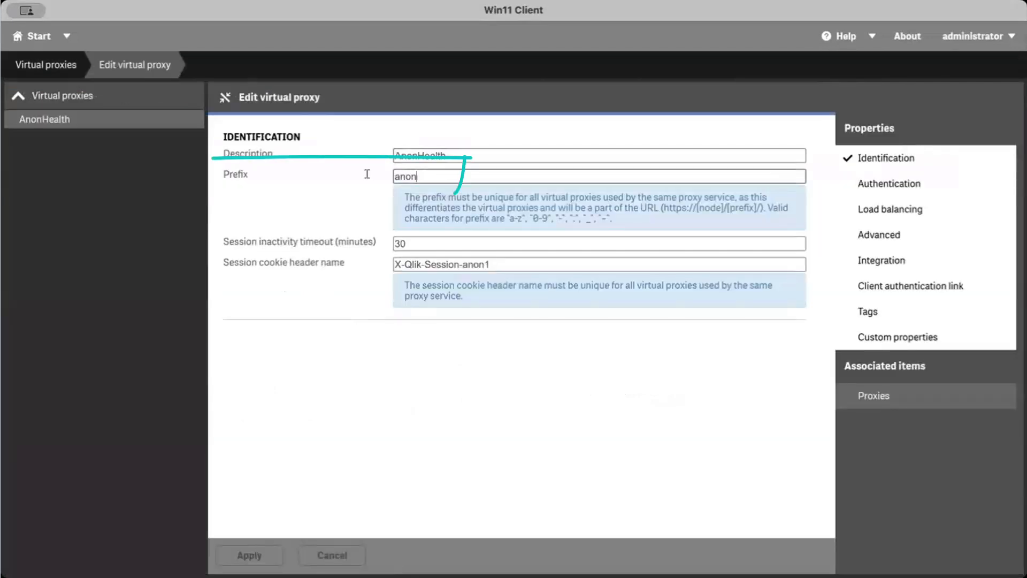
left_click_drag(431, 176, 380, 174)
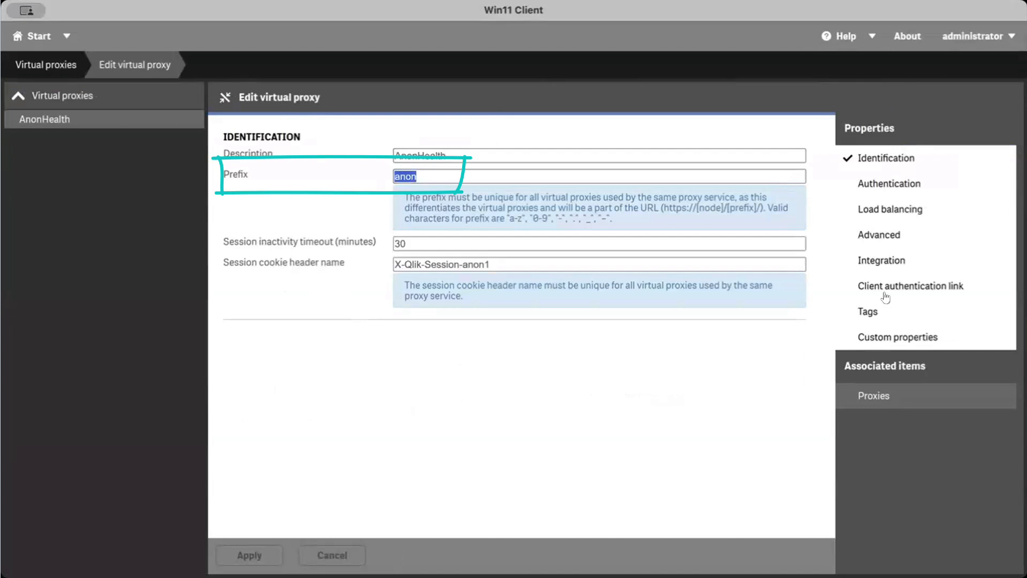
left_click(871, 183)
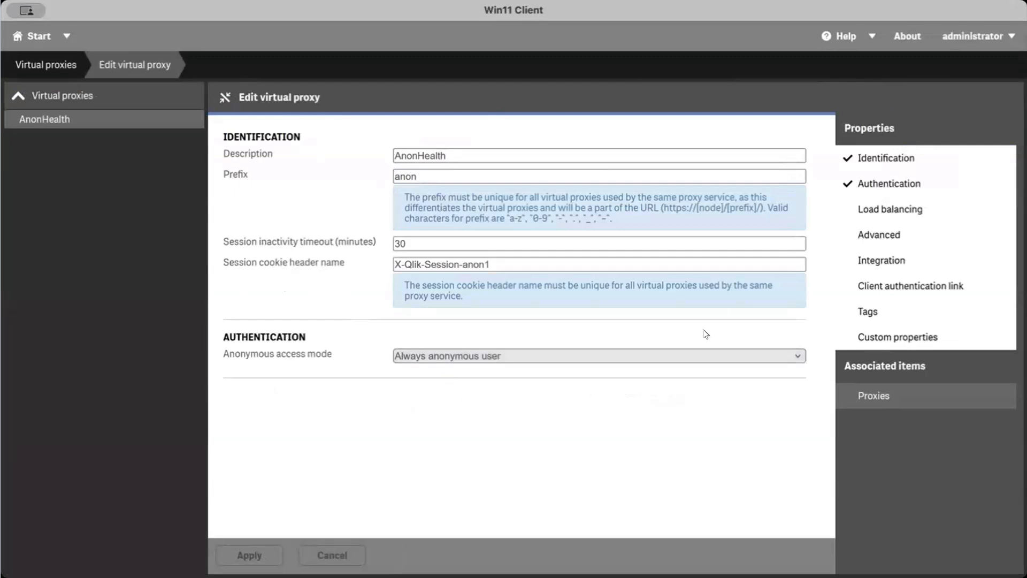
left_click(935, 394)
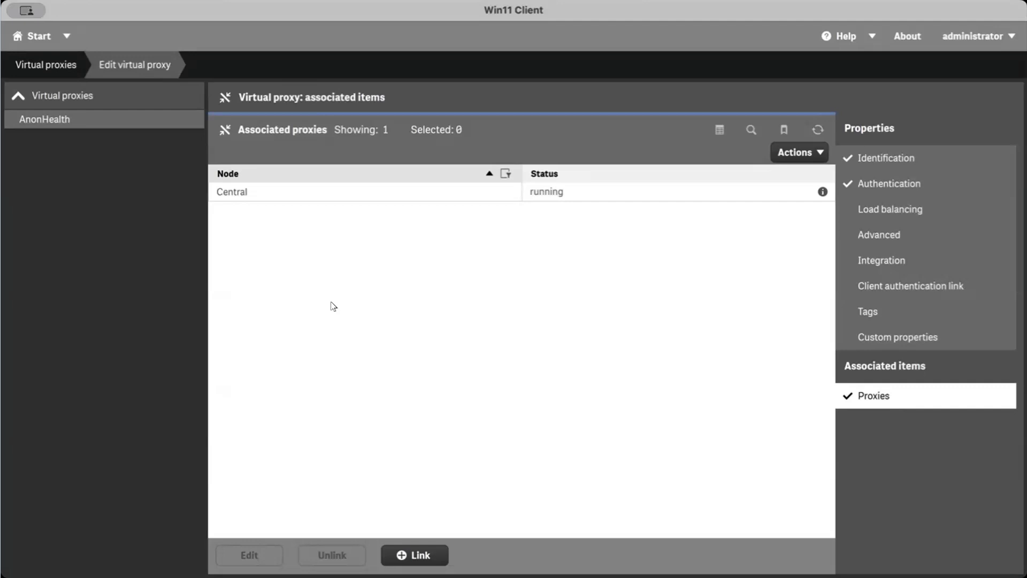
Open the Anon Health virtual proxy with cookie header X-Qlik-Session-anon2 and examine its load balancing nodes and algorithm options
left_click(116, 98)
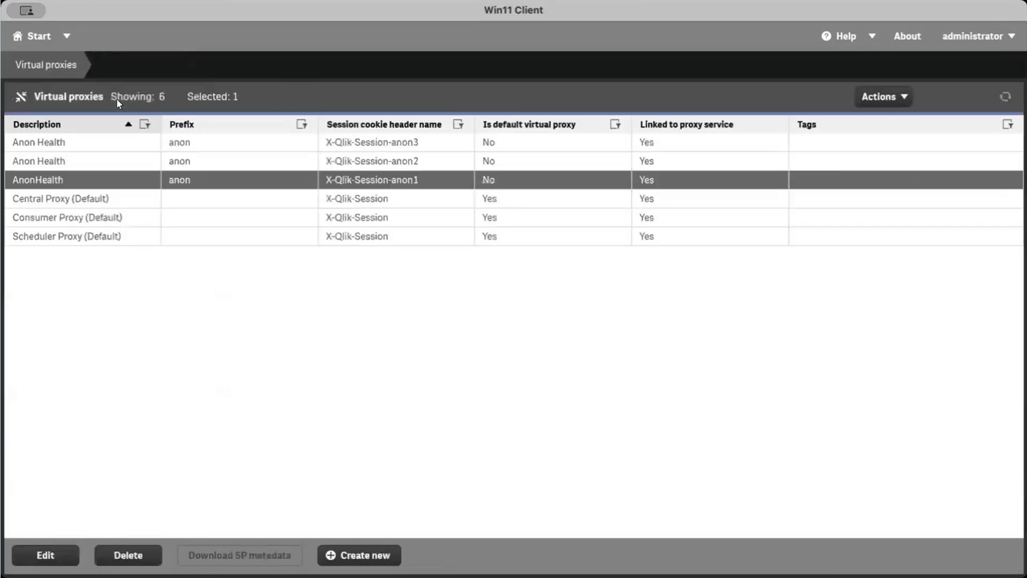
double_click(101, 159)
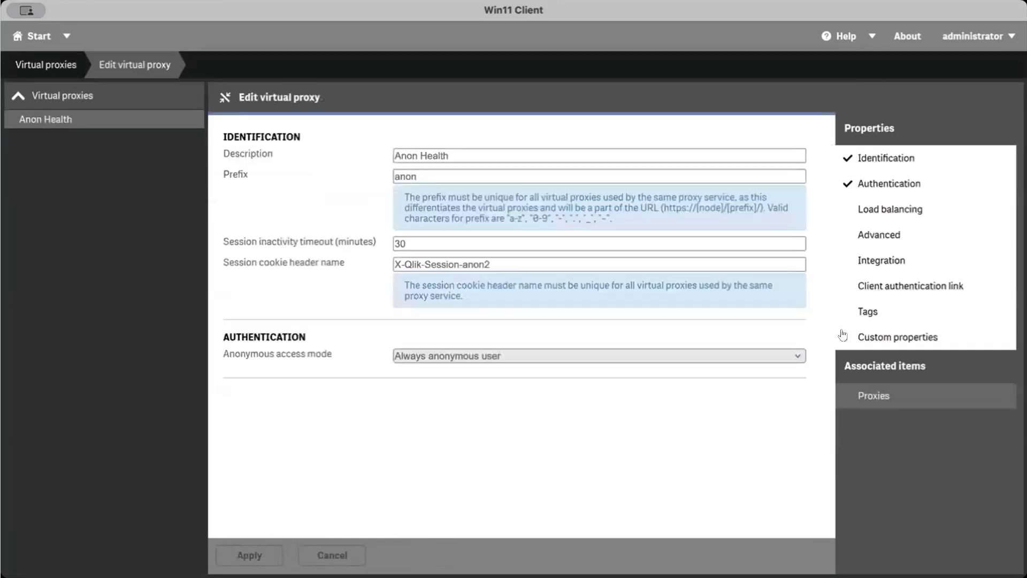
left_click(889, 214)
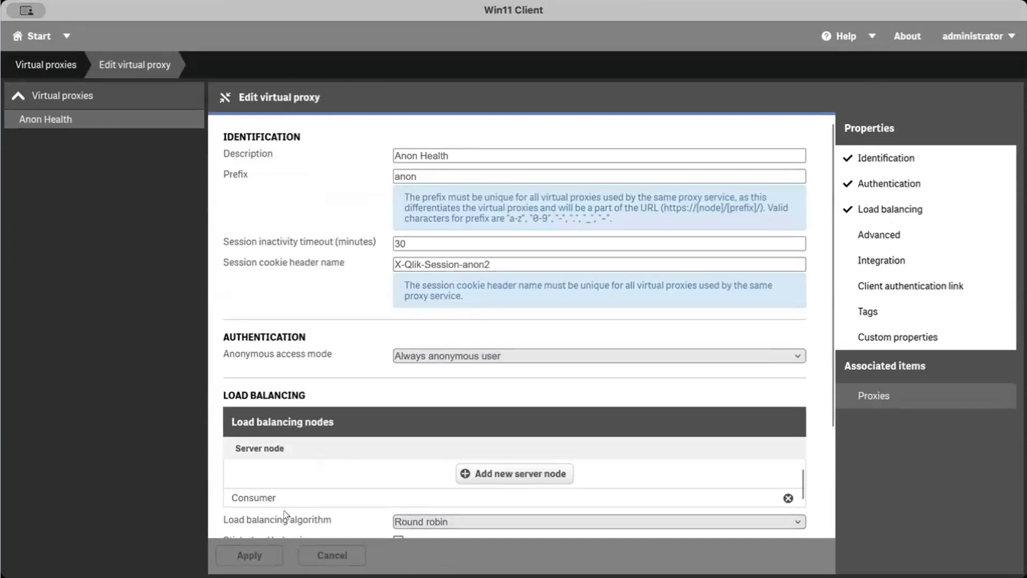
scroll(320, 516, "down", 3)
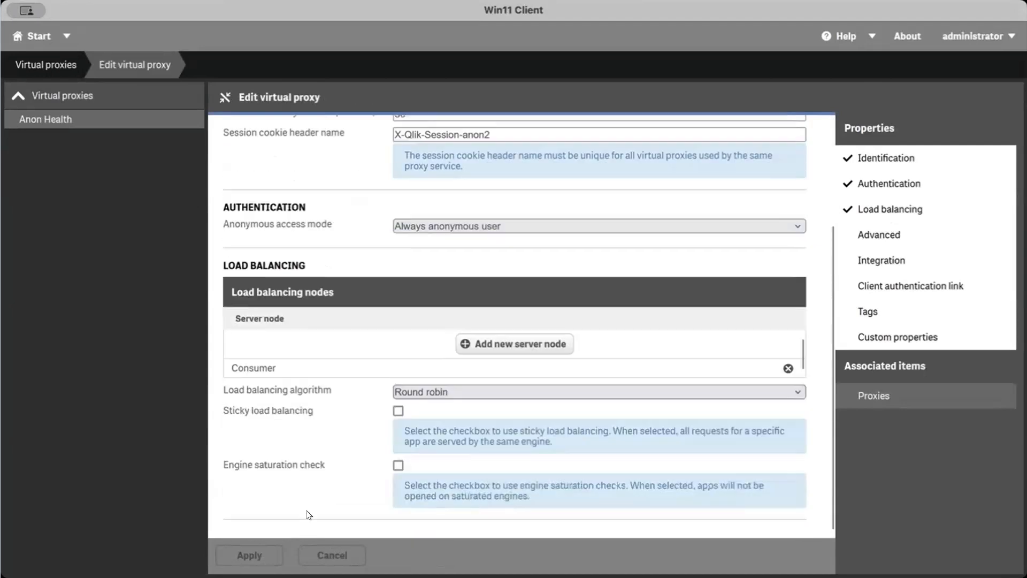
left_click(433, 391)
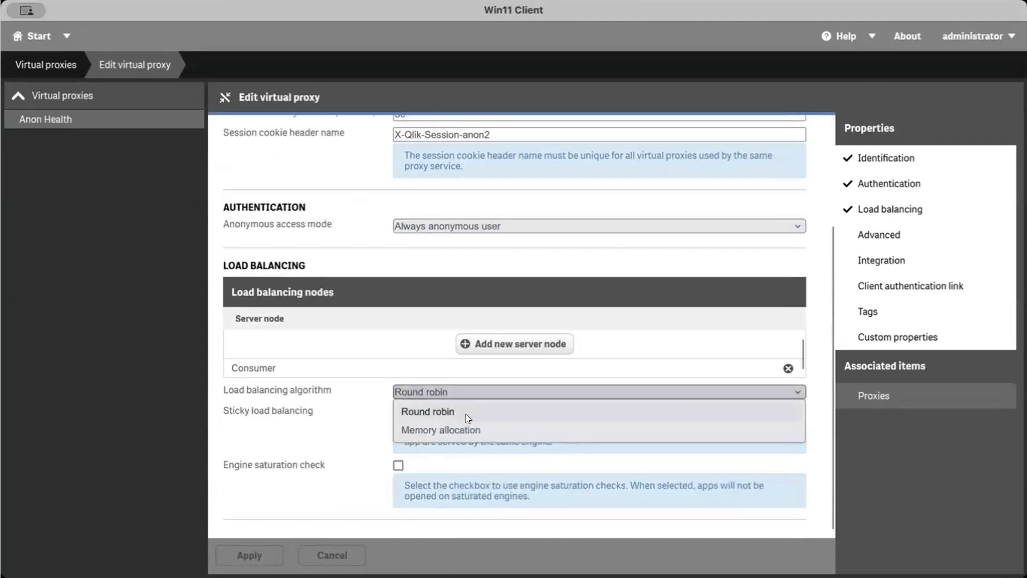
left_click(171, 405)
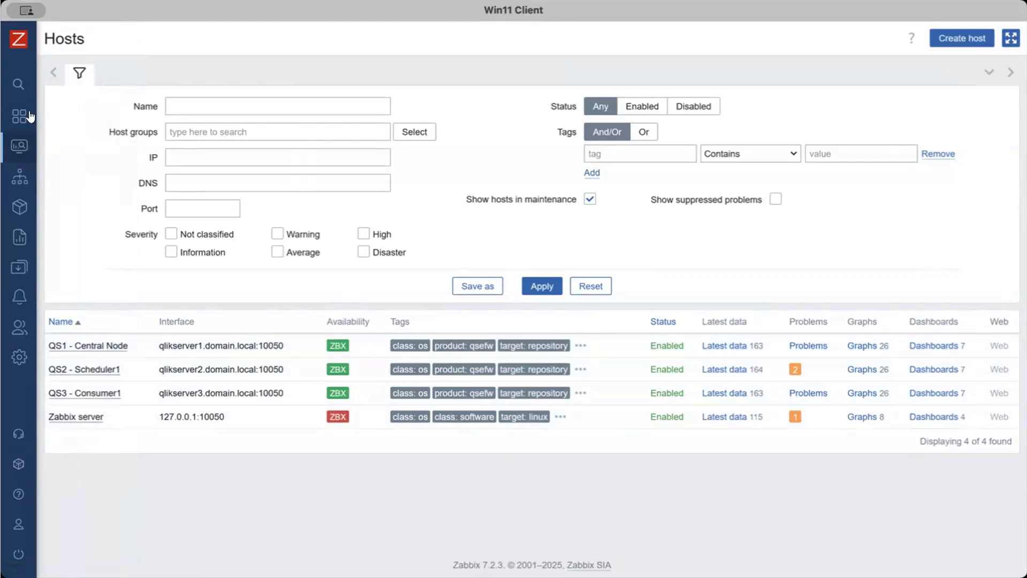
Switch back to Zabbix and create a new dashboard named Schedulers
mouse_move(34, 117)
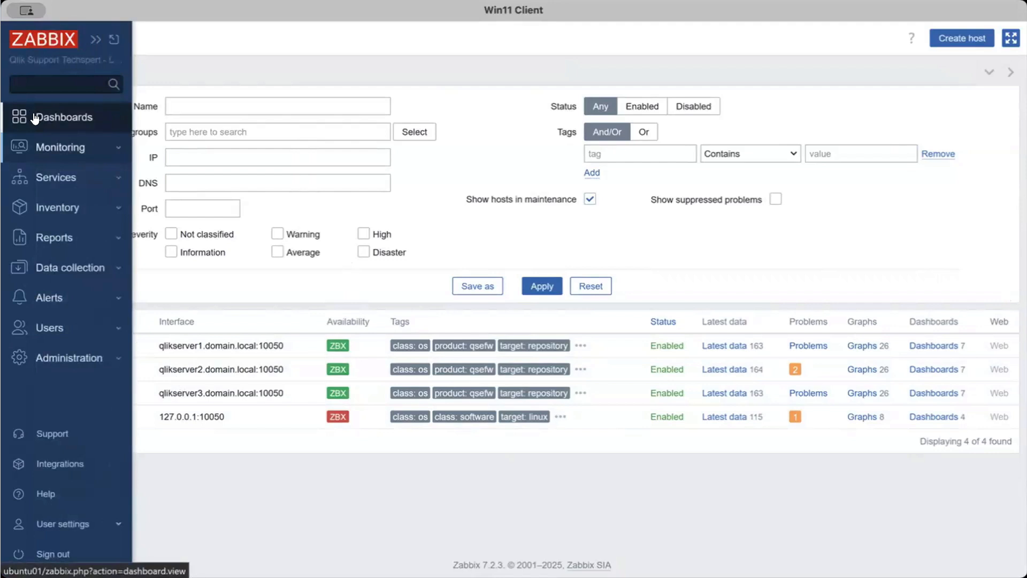
left_click(34, 117)
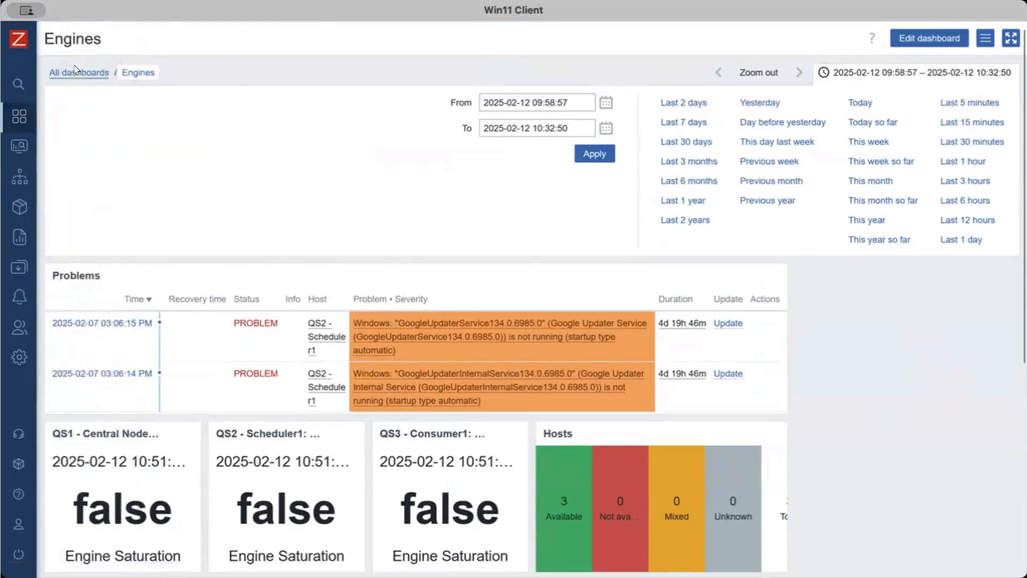
left_click(75, 70)
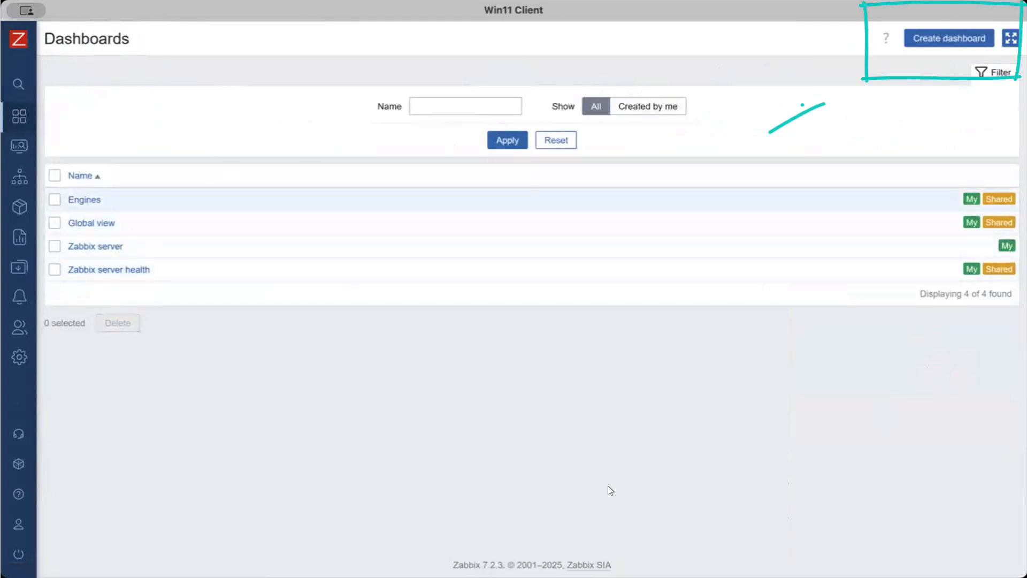
left_click(949, 37)
type("Schedulers")
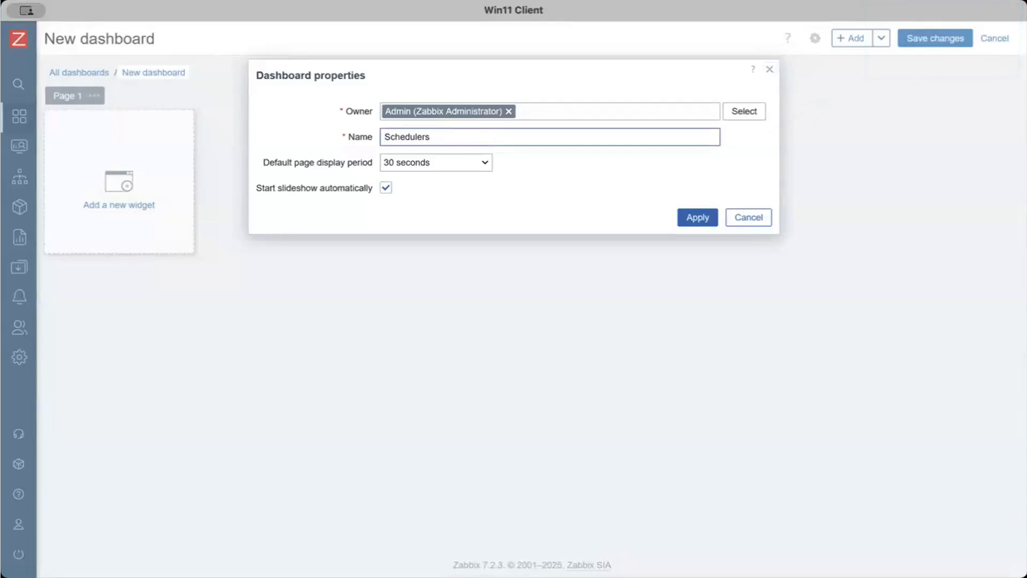
left_click(697, 217)
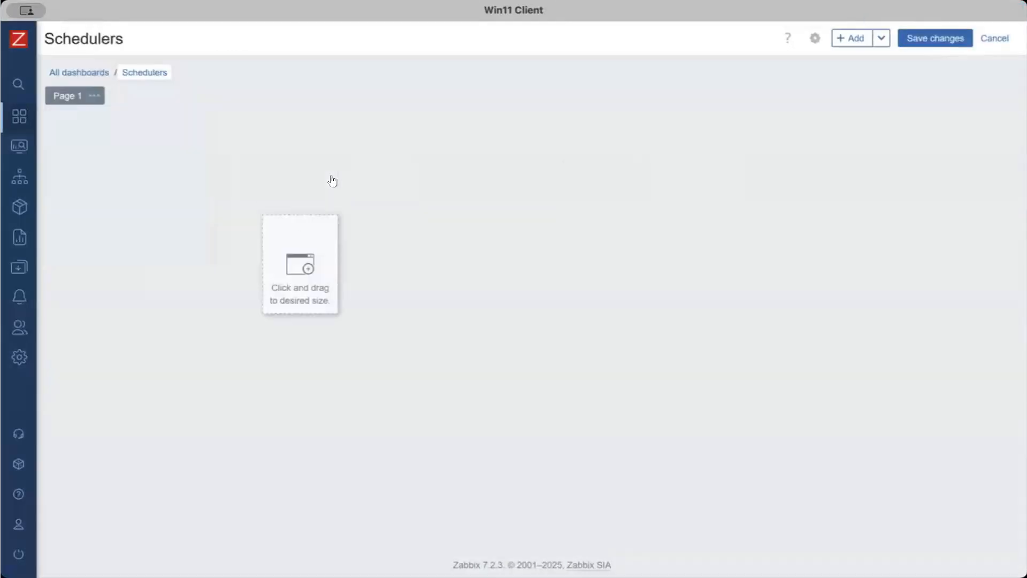
left_click(65, 132)
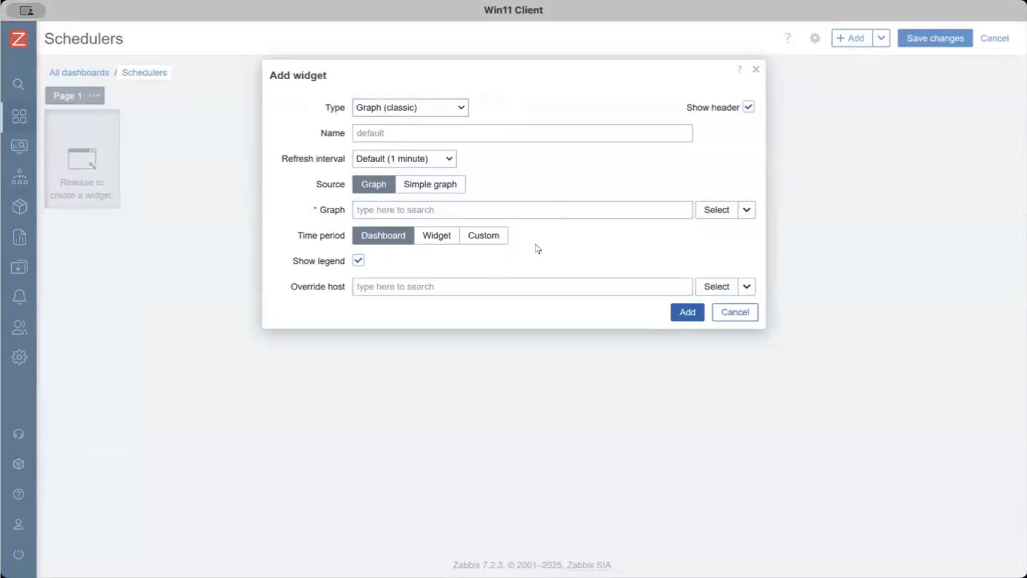
left_click(429, 184)
left_click(405, 205)
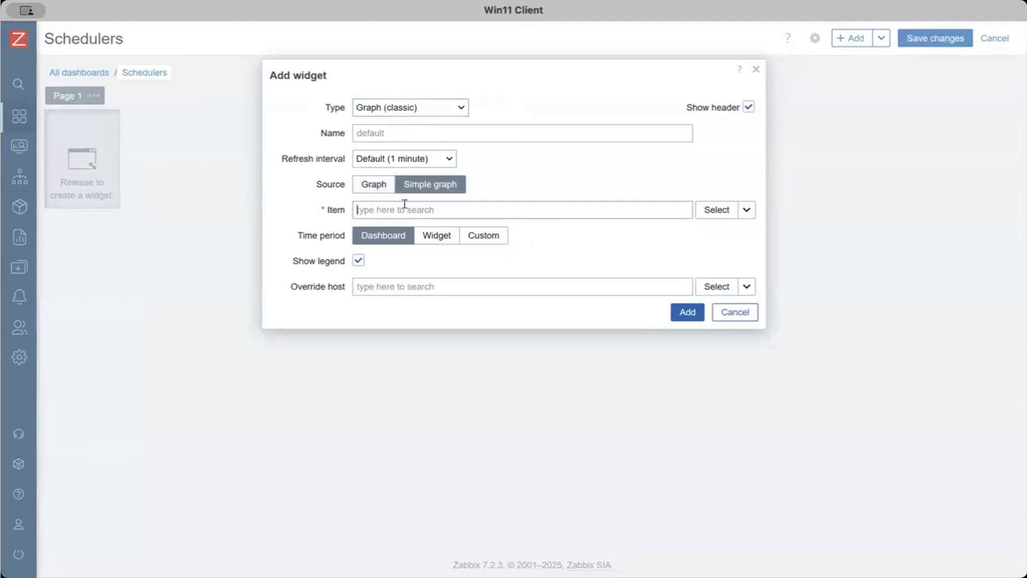
left_click(419, 131)
type("Scheduler1")
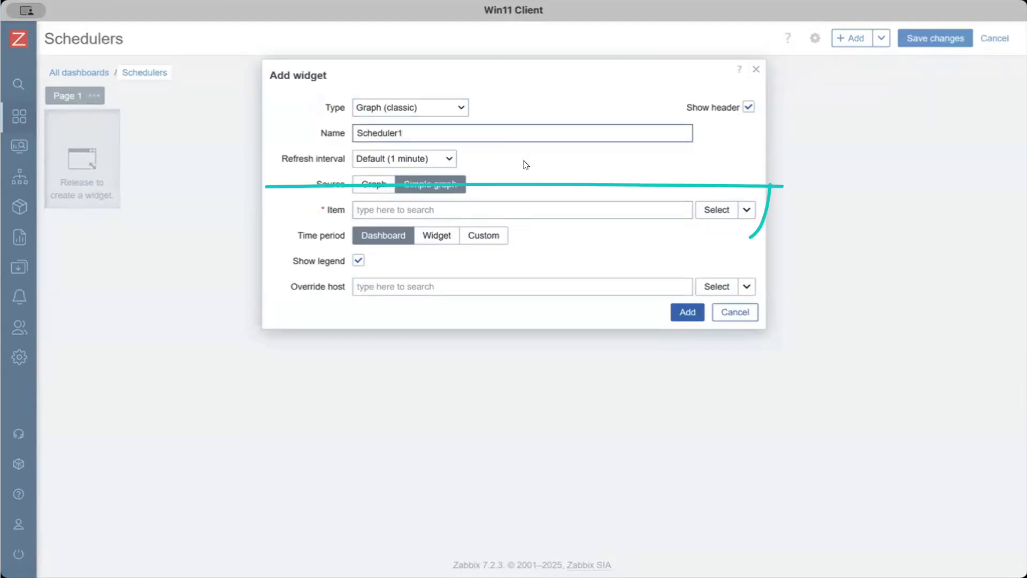
left_click(717, 209)
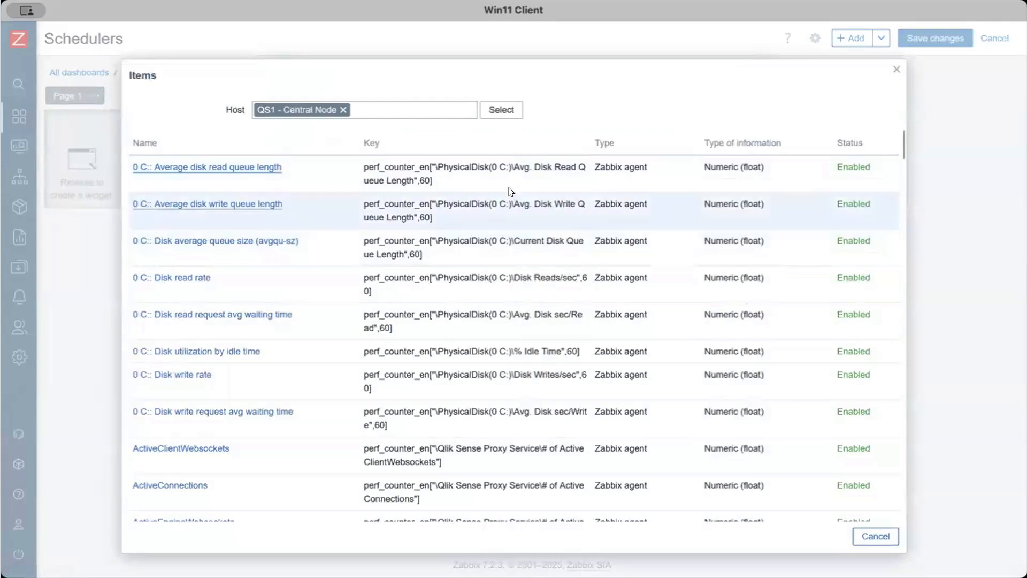
scroll(304, 380, "down", 10)
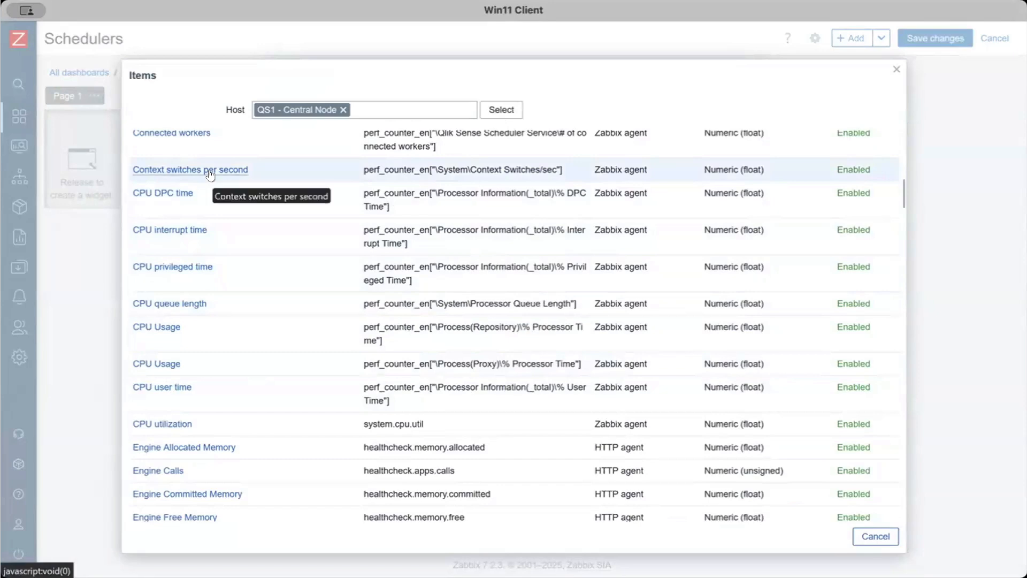
scroll(706, 426, "down", 15)
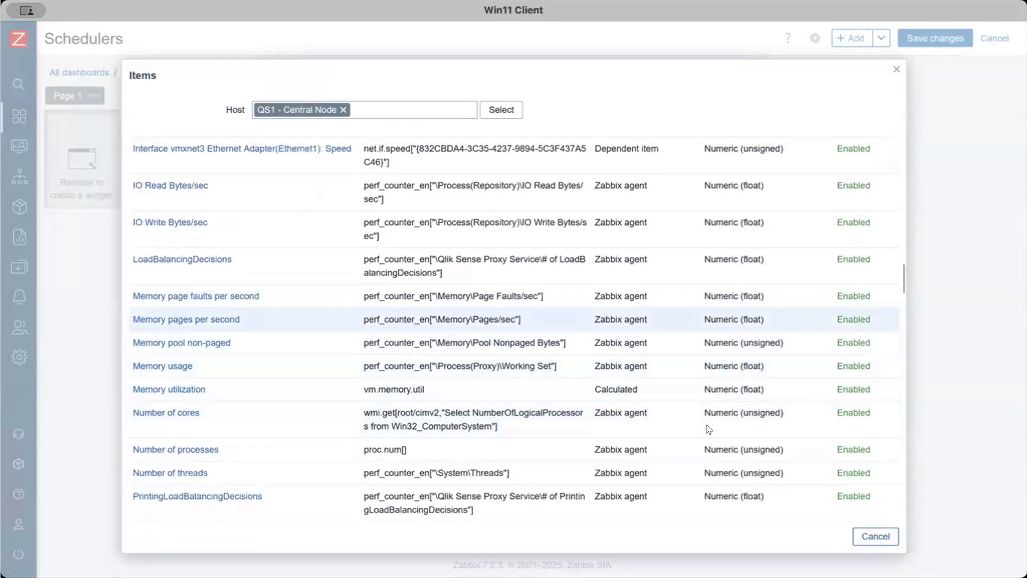
left_click(862, 542)
Add a classic graph widget for QS1 - Central Node: Performance Counters and enlarge it to about half the dashboard width with its legend showing
left_click(373, 184)
type("perf")
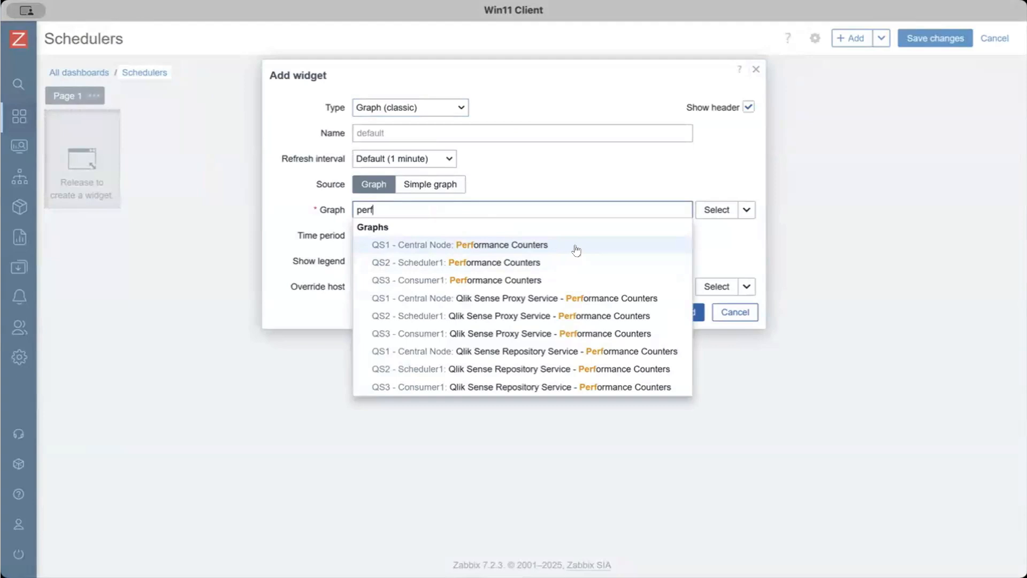
left_click(434, 246)
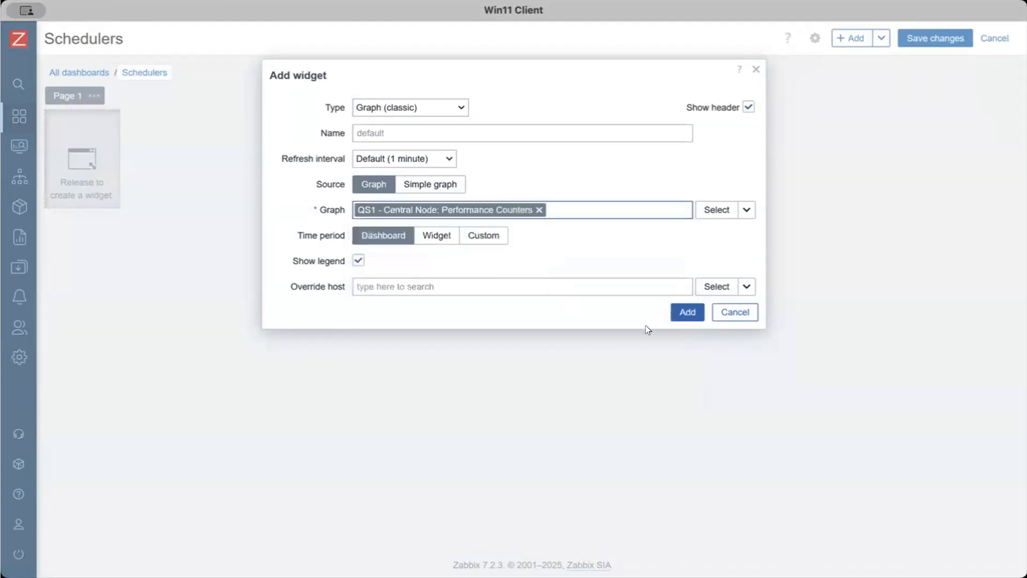
left_click(687, 311)
left_click_drag(530, 367, 585, 484)
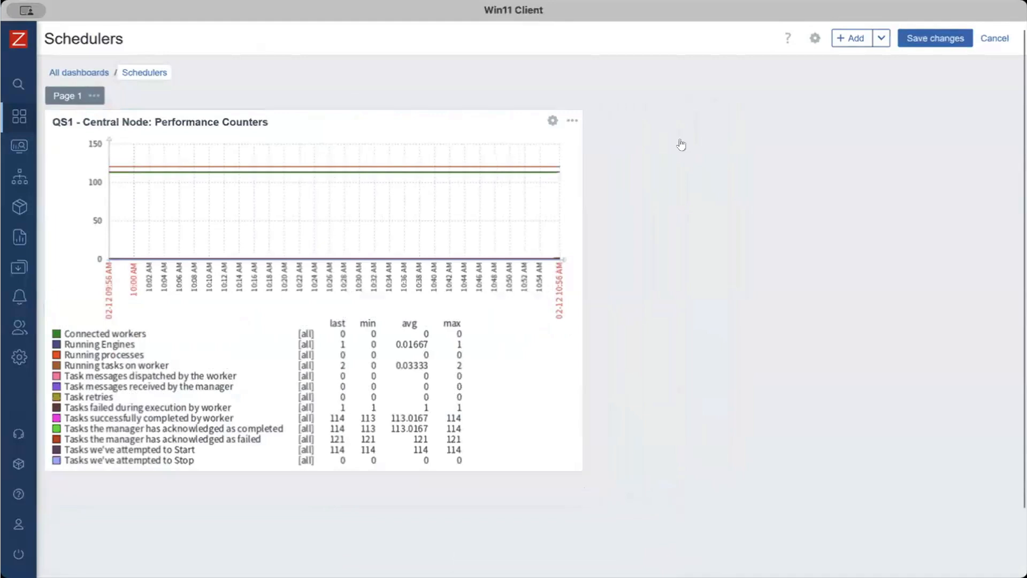
Add a classic graph widget for QS2 - Scheduler1: Performance Counters beside the QS1 widget and stretch it to the same height
left_click(591, 126)
left_click(400, 211)
type("perf")
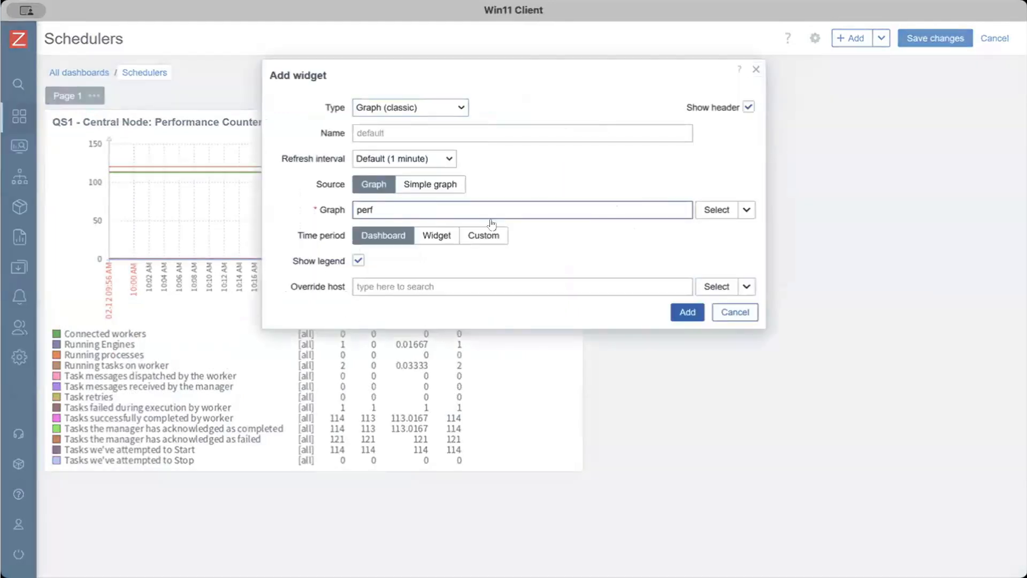
left_click(438, 262)
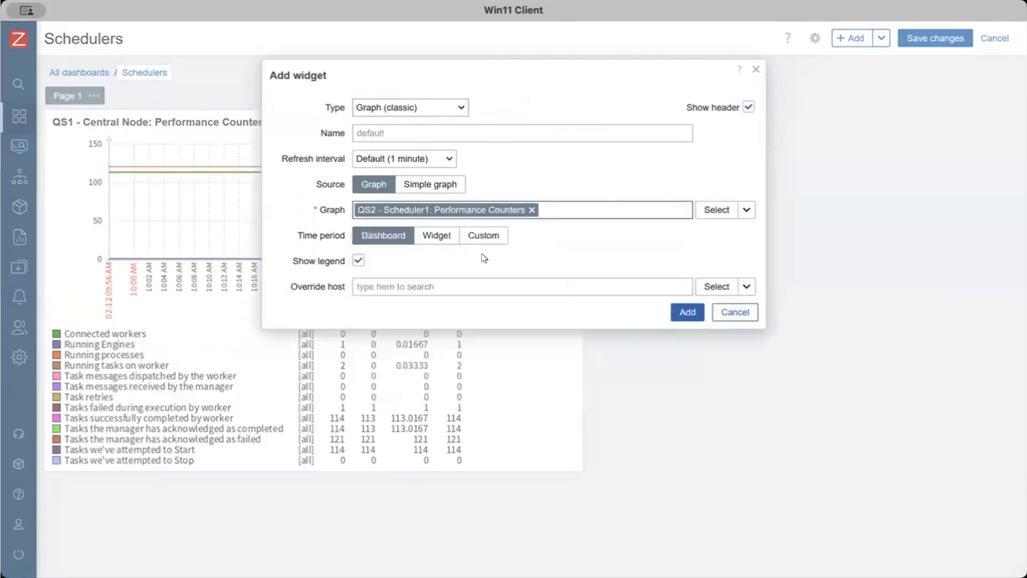
left_click(685, 311)
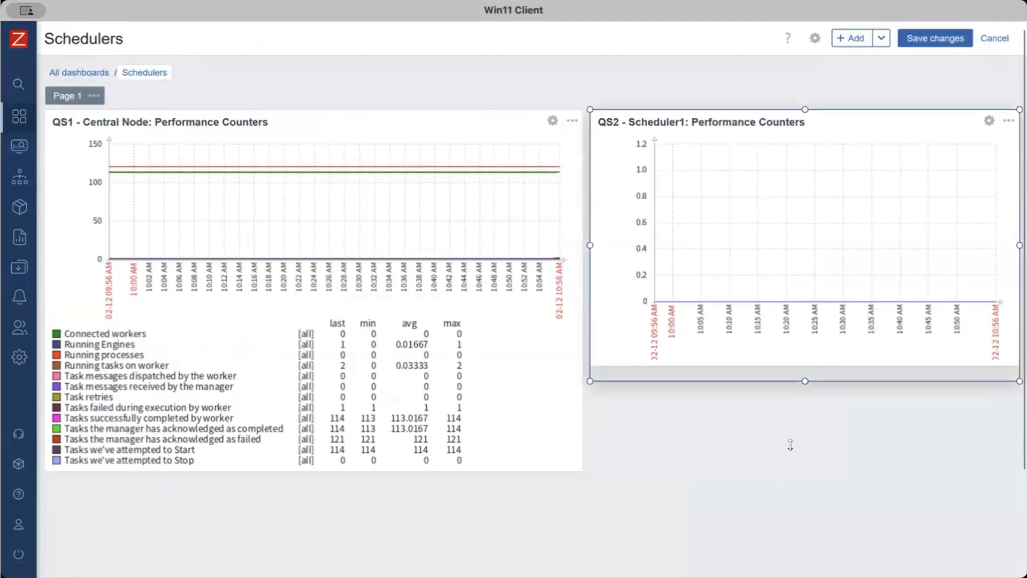
left_click_drag(789, 445, 790, 471)
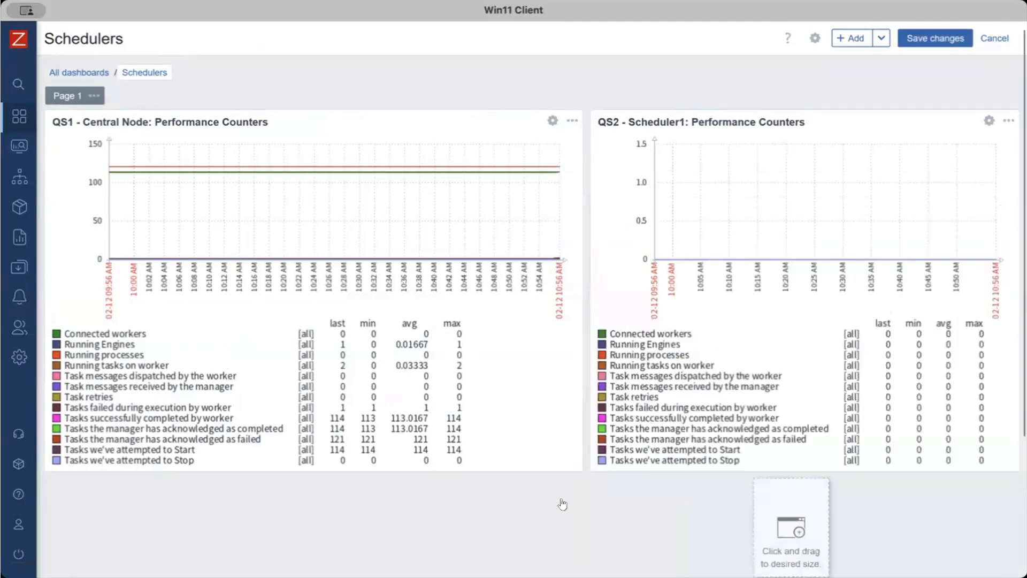
Add a classic graph widget for QS3 - Consumer1: Performance Counters below the other two and enlarge it across nearly the full dashboard width
scroll(563, 504, "down", 3)
left_click(82, 355)
left_click(524, 209)
type("perfor")
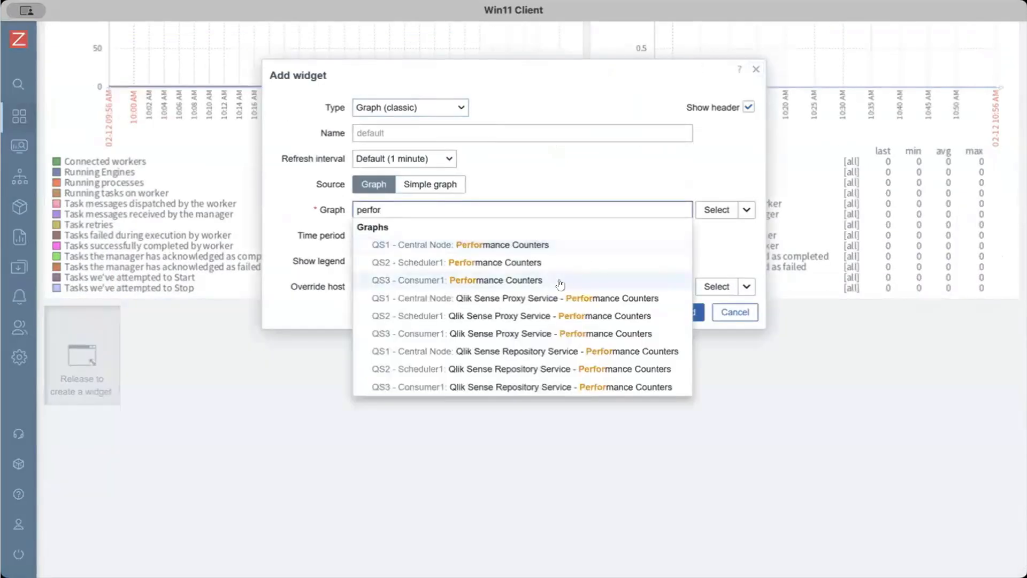
left_click(560, 283)
left_click(690, 312)
scroll(628, 415, "down", 3)
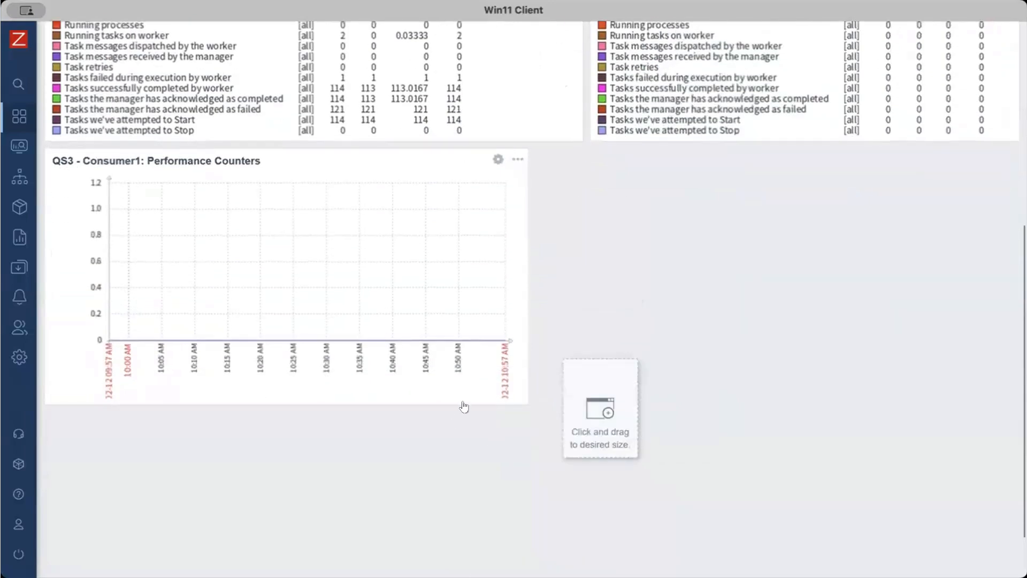
left_click_drag(527, 404, 1008, 571)
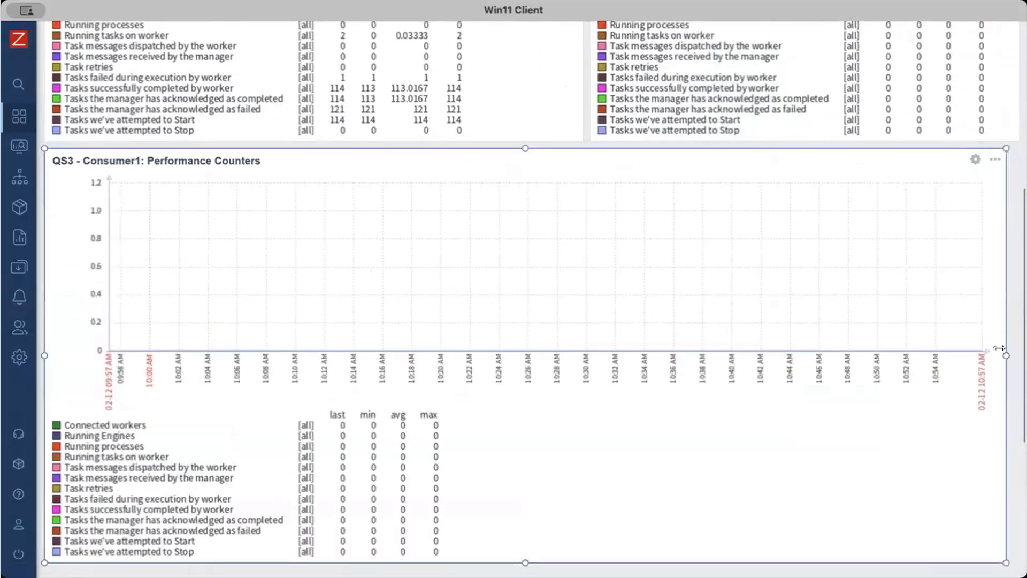
Save the dashboard changes and reopen Schedulers from the list of all dashboards
scroll(998, 348, "up", 6)
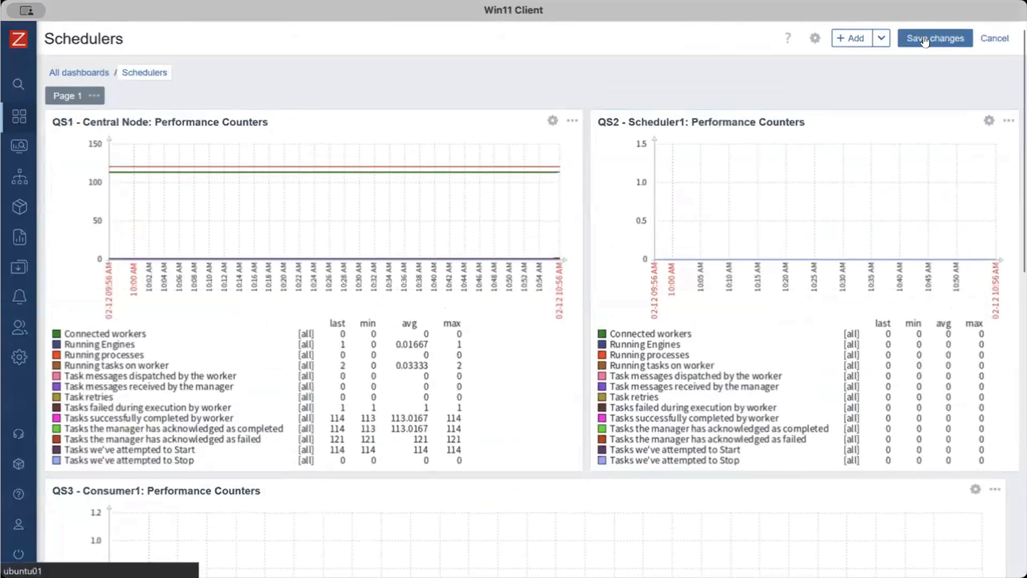
left_click(924, 41)
left_click(70, 122)
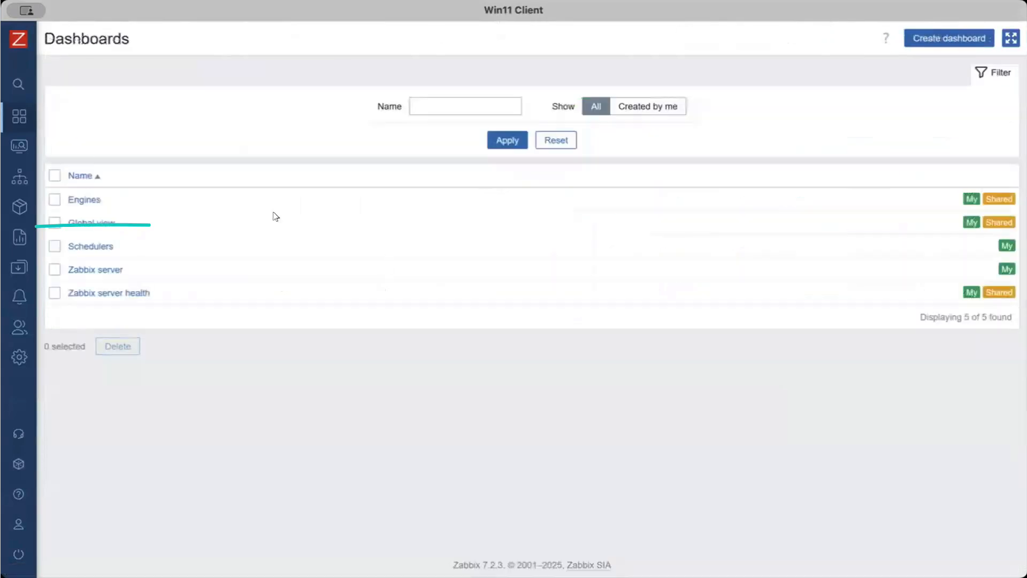
left_click(89, 246)
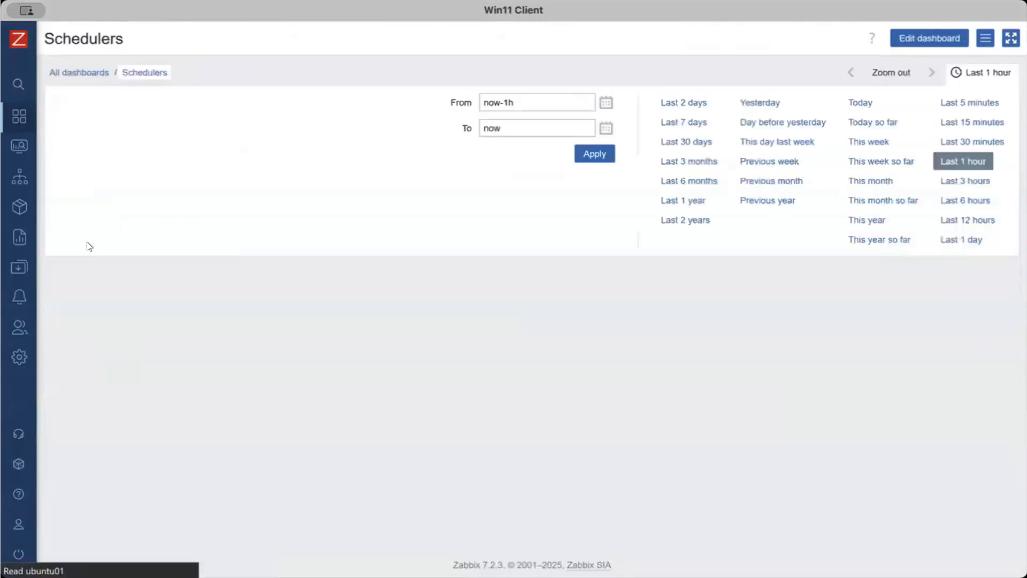
Look over the Performance Counters graphs of the three Qlik Sense nodes and the time period filter on the Schedulers dashboard
scroll(396, 199, "down", 2)
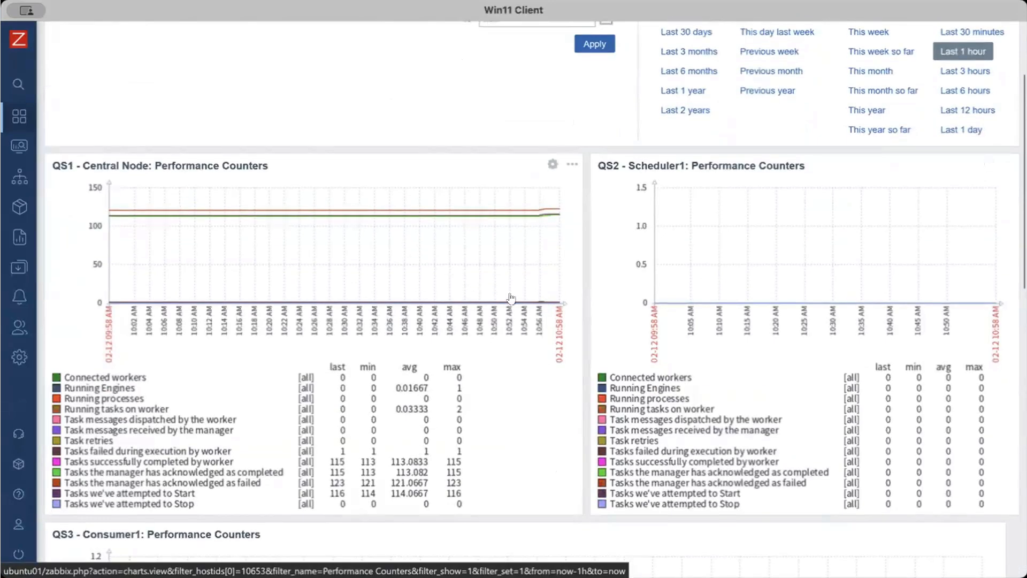
scroll(502, 382, "down", 5)
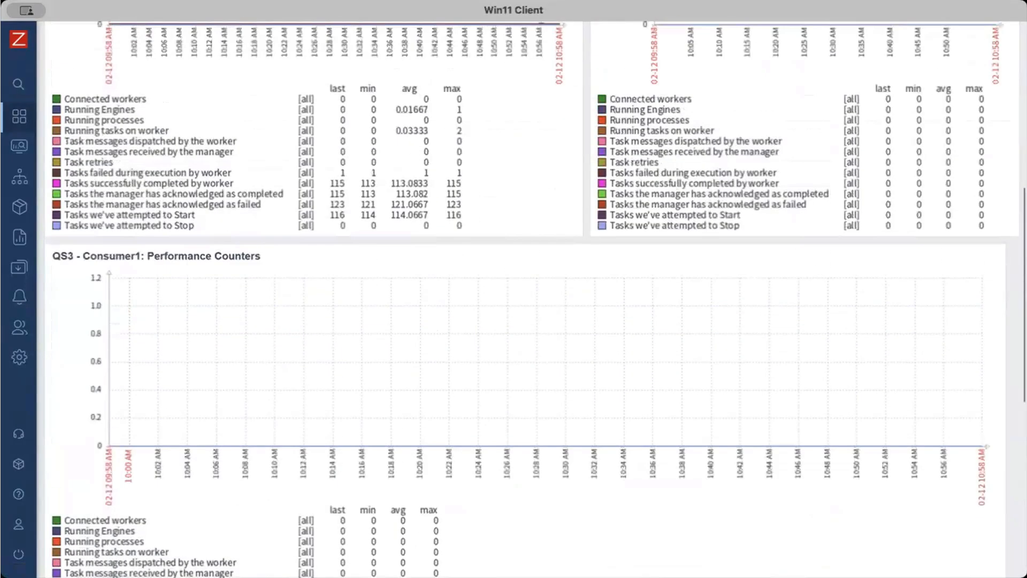
scroll(513, 380, "up", 7)
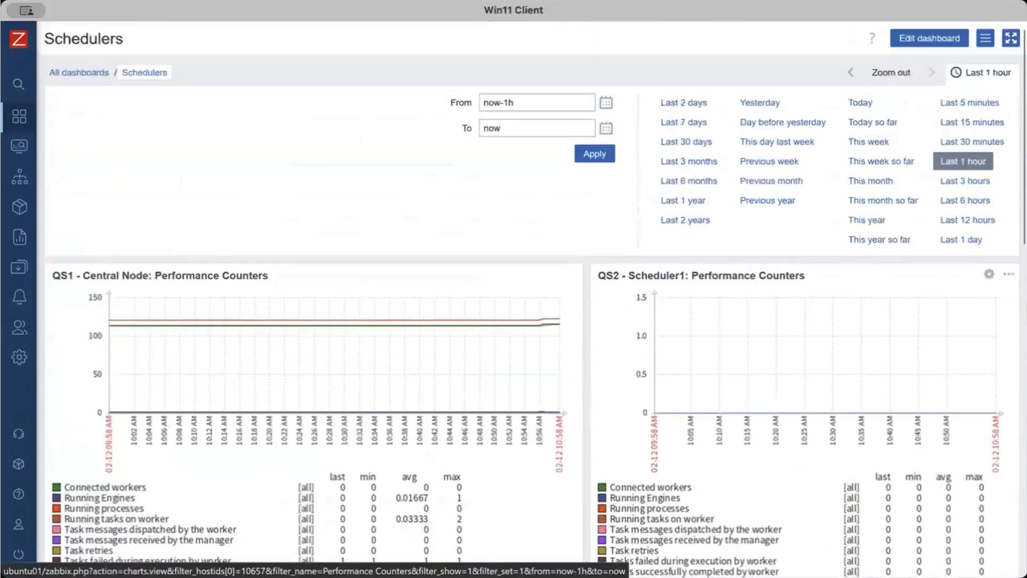
left_click(981, 72)
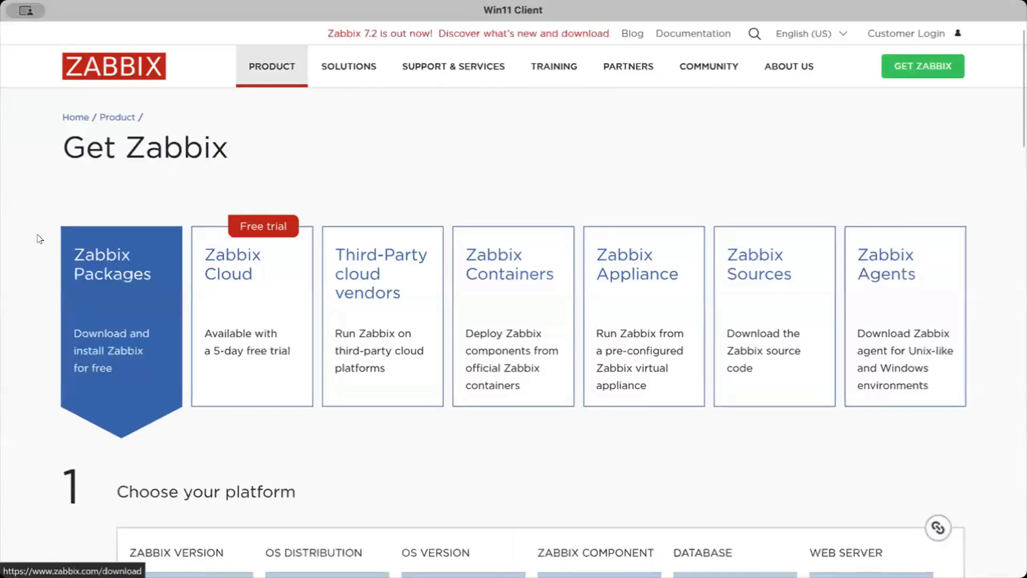
Review the Zabbix website's download options for packages, third-party cloud vendors and the Zabbix 7.2 appliance images
scroll(45, 295, "down", 7)
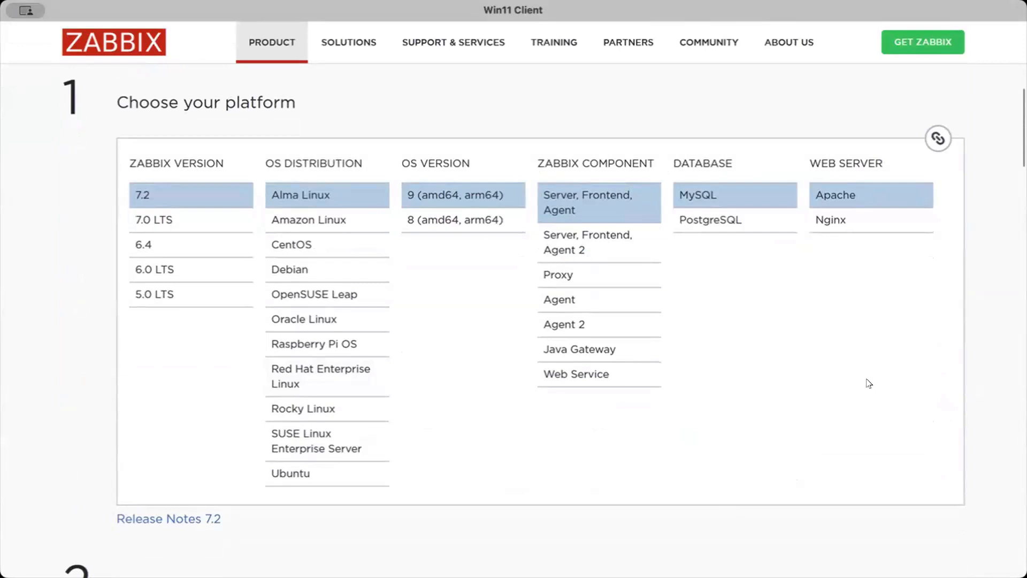
scroll(65, 357, "up", 5)
scroll(65, 358, "up", 1)
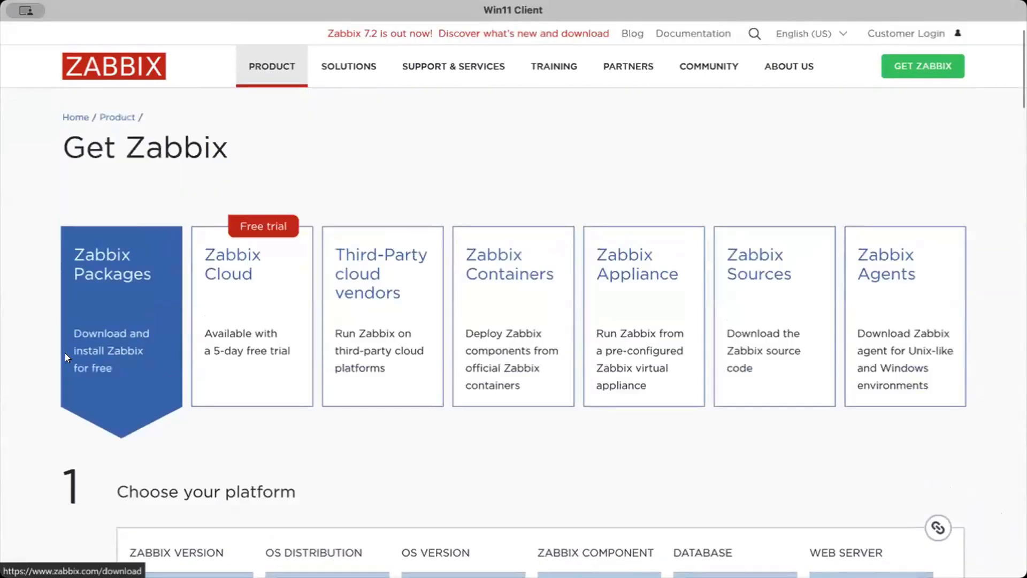
left_click(380, 334)
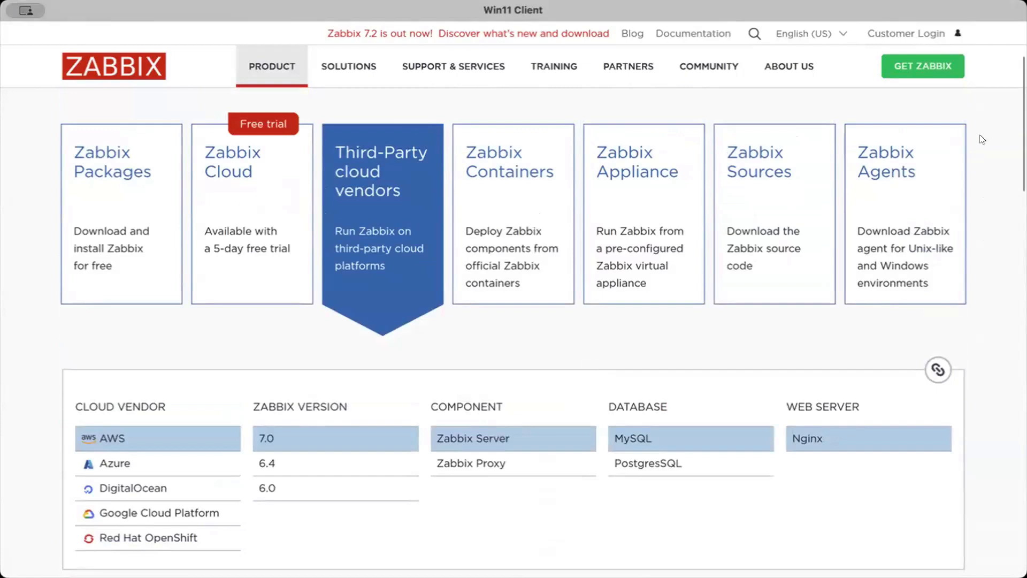
left_click(622, 174)
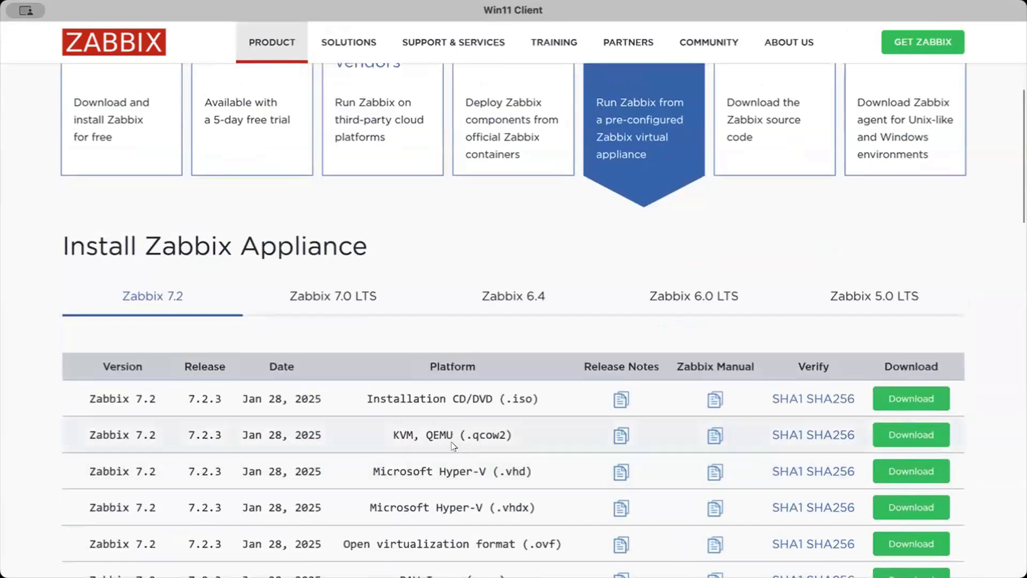
scroll(459, 445, "down", 4)
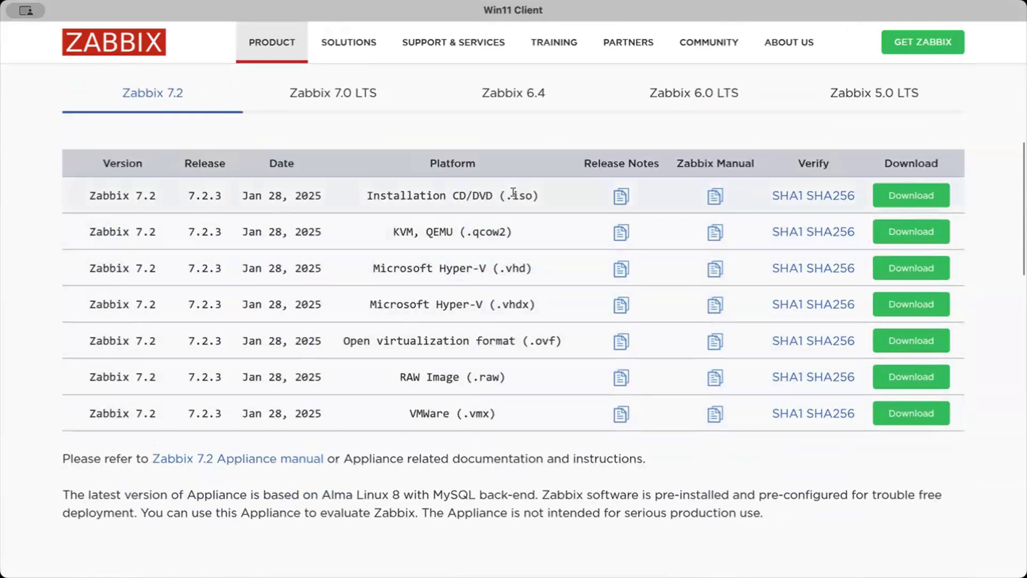